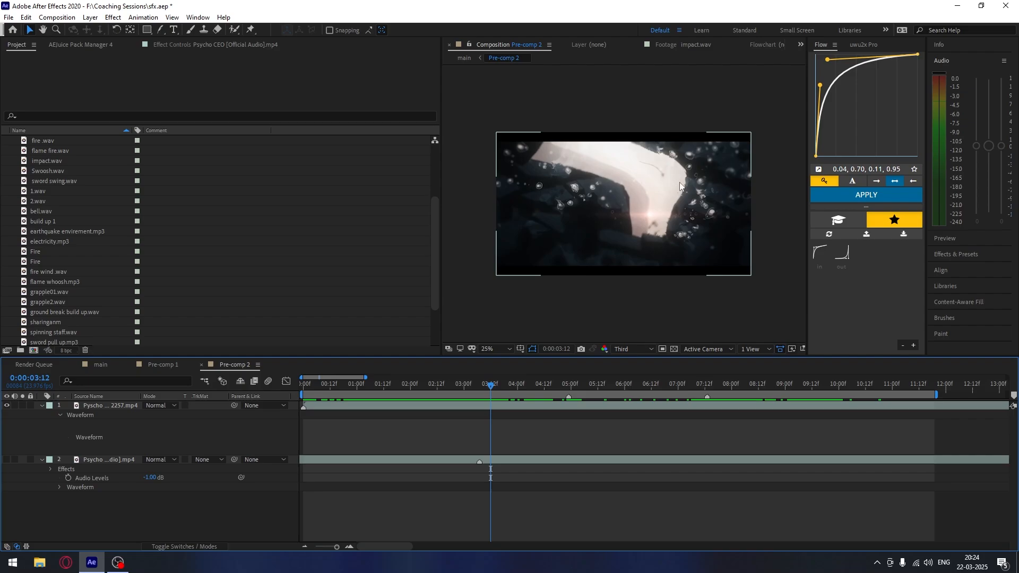
- Add ground break build up.wav to Pre-comp 2 under the video layer and align its waveform dip with 0:00:03:12
{"action": "mouse_move", "coordinate": [489, 391]}
{"action": "left_mouse_down"}
{"action": "mouse_move", "coordinate": [503, 390]}
{"action": "mouse_move", "coordinate": [476, 388]}
{"action": "mouse_move", "coordinate": [491, 393]}
{"action": "left_mouse_up"}
{"action": "scroll", "coordinate": [70, 246], "scroll_direction": "down", "scroll_amount": 3}
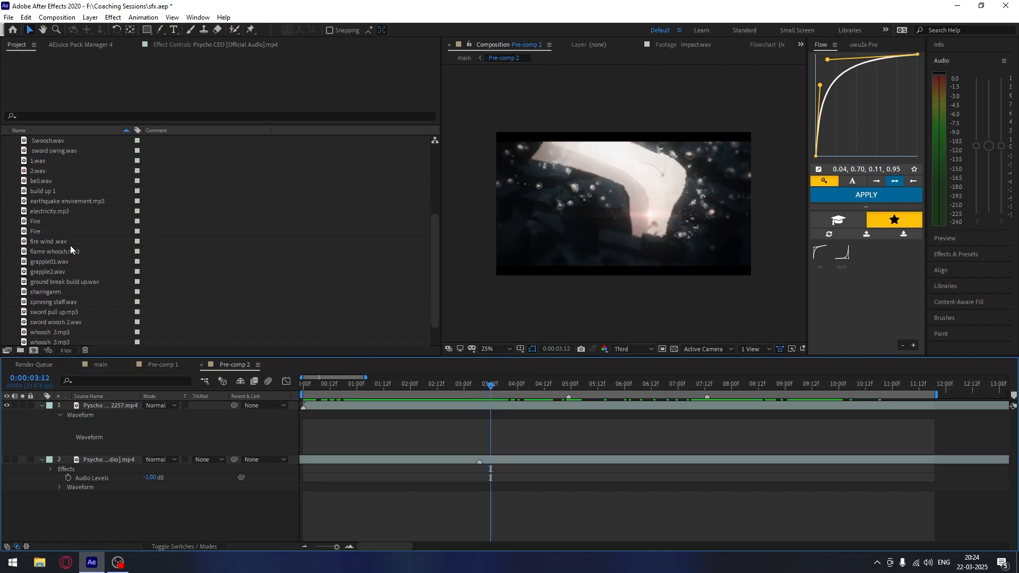
{"action": "left_click", "coordinate": [59, 253]}
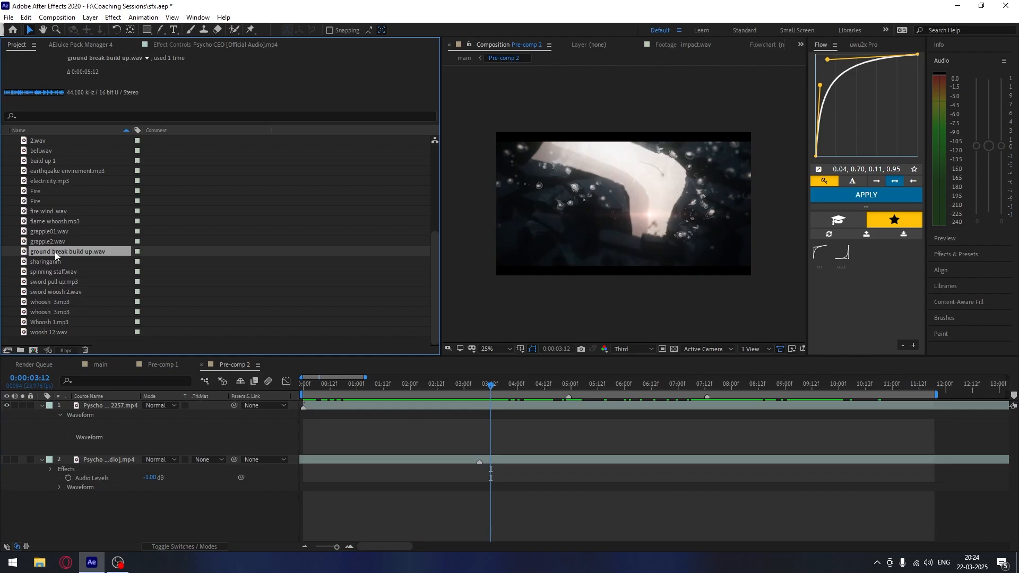
{"action": "left_click_drag", "start_coordinate": [63, 251], "coordinate": [426, 419]}
{"action": "key", "text": "l"}
{"action": "key", "text": "l"}
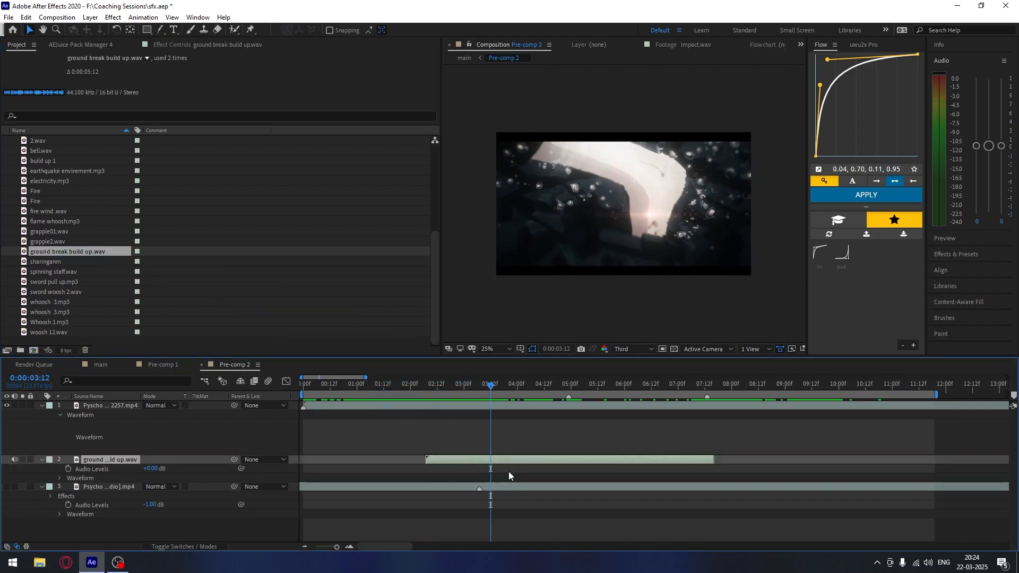
{"action": "left_click_drag", "start_coordinate": [511, 464], "coordinate": [482, 465]}
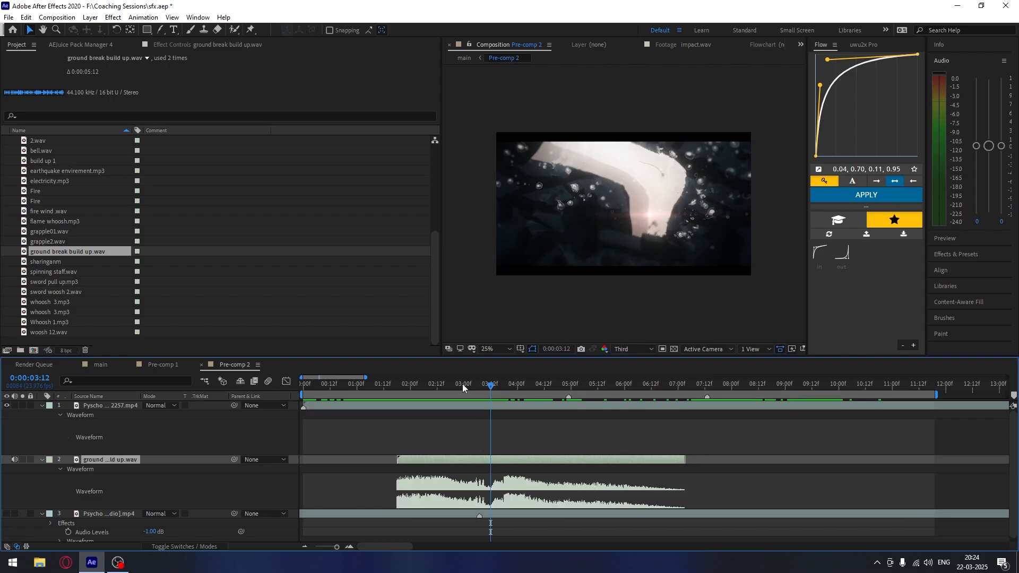
- Lower the build-up sound's Audio Levels to -6 dB and preview it from 0:00:01:19
{"action": "mouse_move", "coordinate": [412, 393]}
{"action": "left_mouse_down"}
{"action": "mouse_move", "coordinate": [399, 394]}
{"action": "mouse_move", "coordinate": [403, 384]}
{"action": "left_mouse_up"}
{"action": "key", "text": "l"}
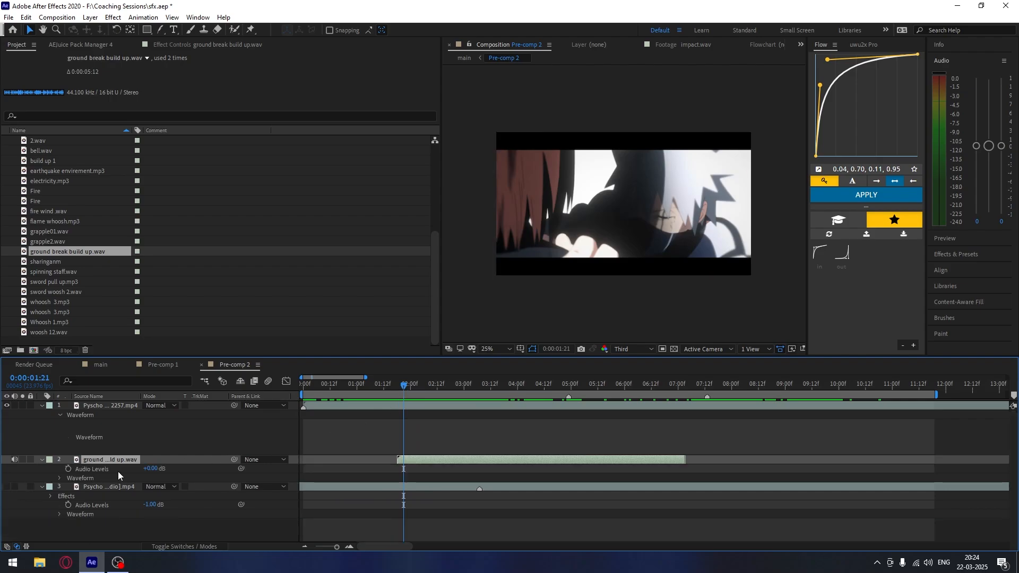
{"action": "mouse_move", "coordinate": [151, 469]}
{"action": "left_mouse_down"}
{"action": "mouse_move", "coordinate": [143, 470]}
{"action": "mouse_move", "coordinate": [163, 468]}
{"action": "left_mouse_up"}
{"action": "left_click", "coordinate": [396, 387]}
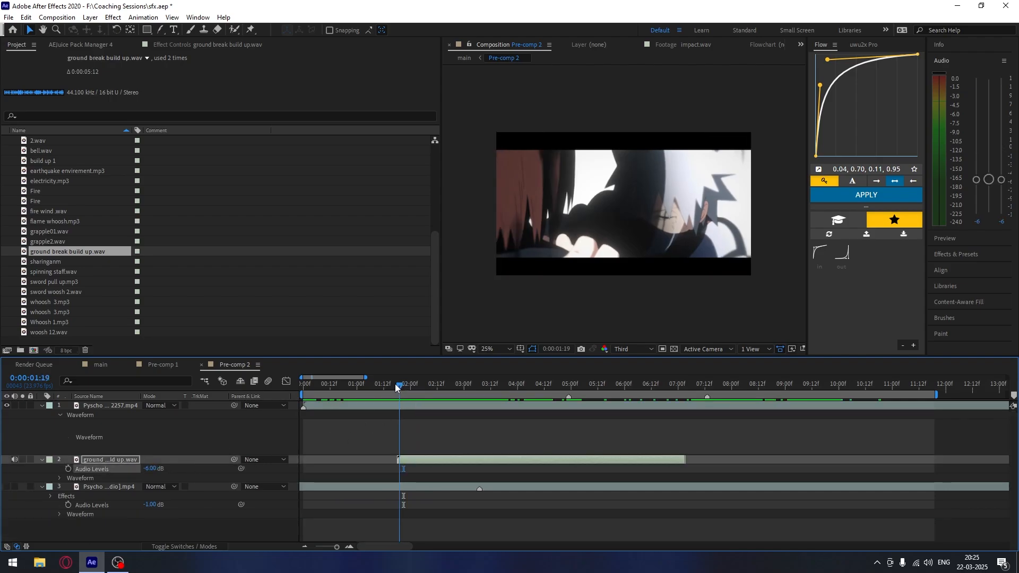
{"action": "key", "text": "space"}
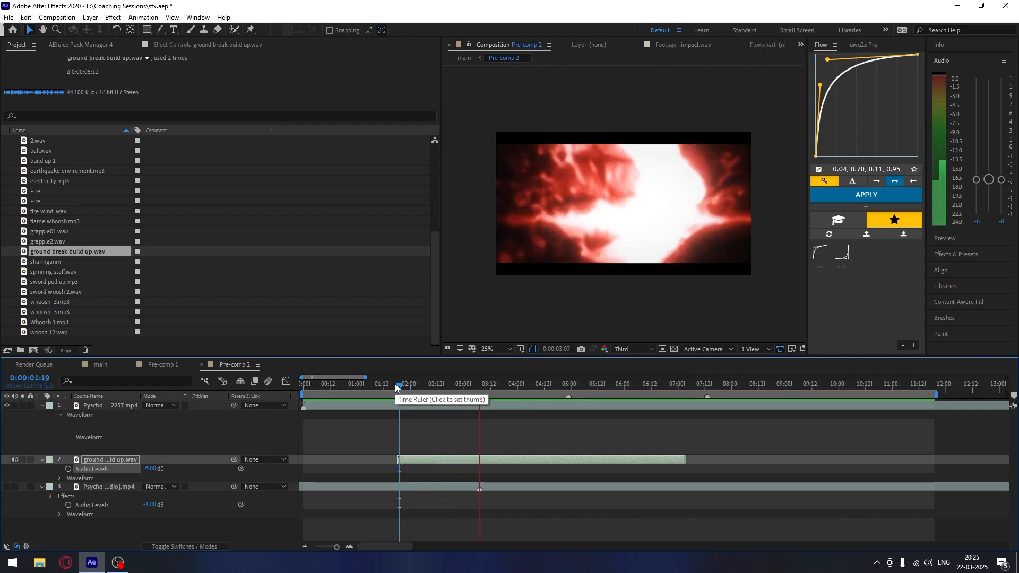
{"action": "left_click", "coordinate": [410, 386]}
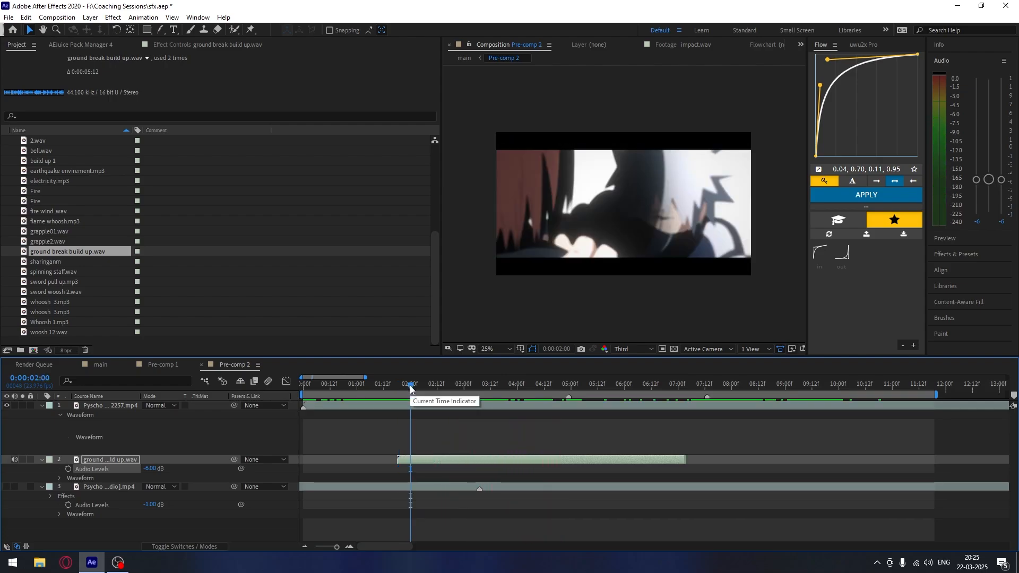
- Trim the start of the build-up sound to the waveform dip at about 0:00:03:11
{"action": "key", "text": "l"}
{"action": "key", "text": "l"}
{"action": "left_click", "coordinate": [490, 389]}
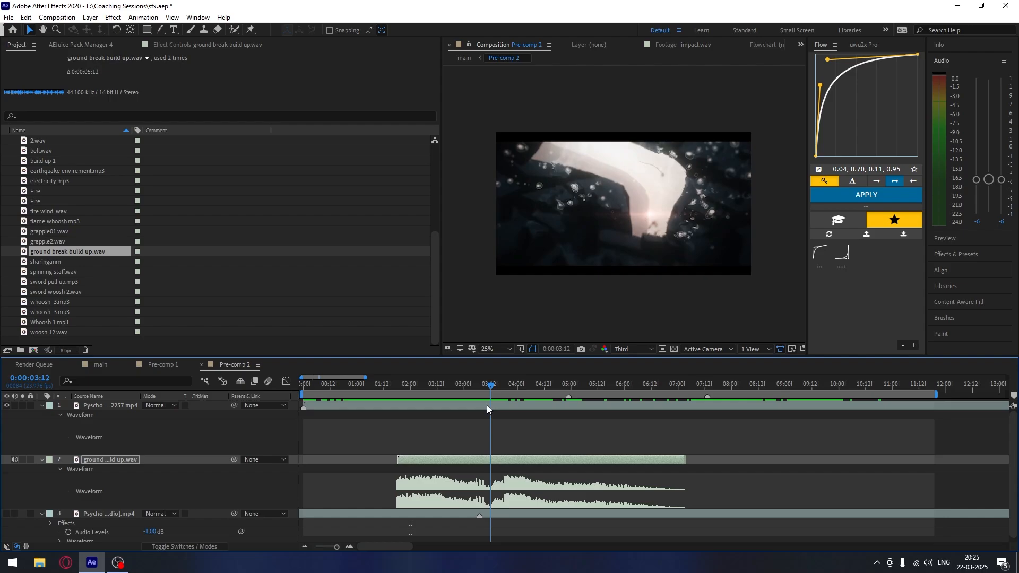
{"action": "key", "text": "space"}
{"action": "key", "text": "space"}
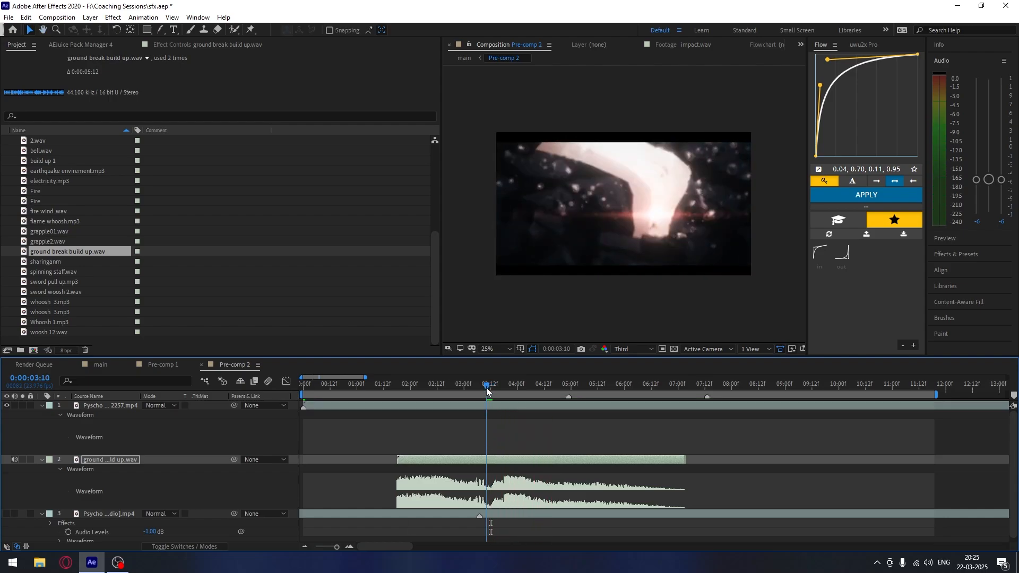
{"action": "left_click_drag", "start_coordinate": [396, 458], "coordinate": [488, 460]}
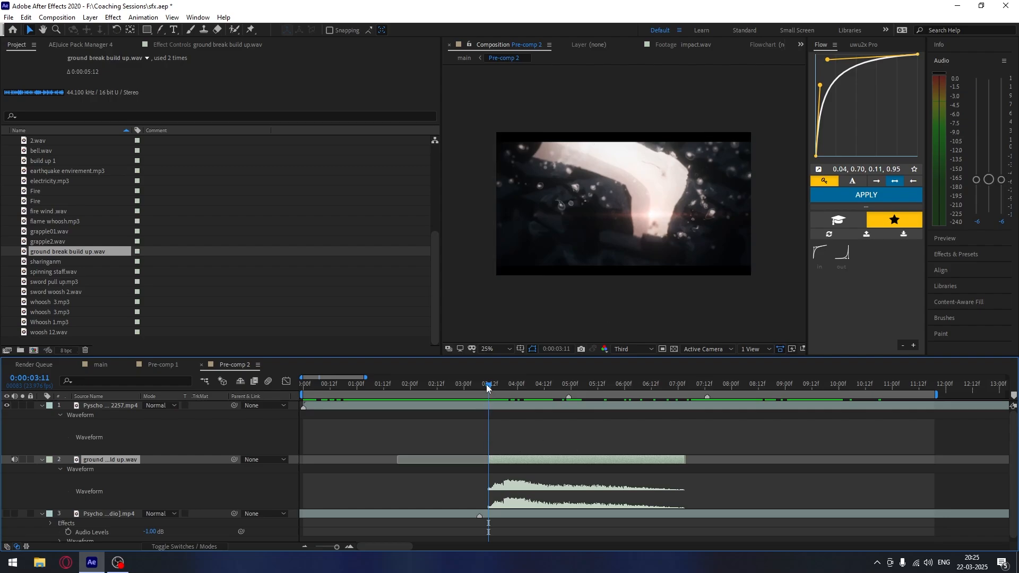
- Slide the trimmed build-up sound earlier to start just before 0:00:03:08 and preview it against the video
{"action": "left_click_drag", "start_coordinate": [487, 387], "coordinate": [481, 387]}
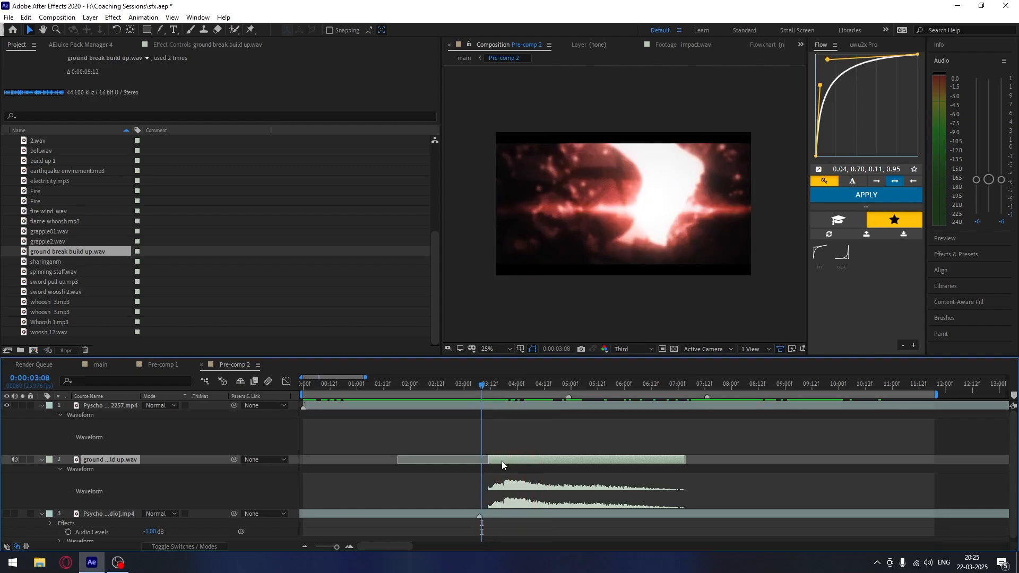
{"action": "left_click_drag", "start_coordinate": [504, 461], "coordinate": [479, 459]}
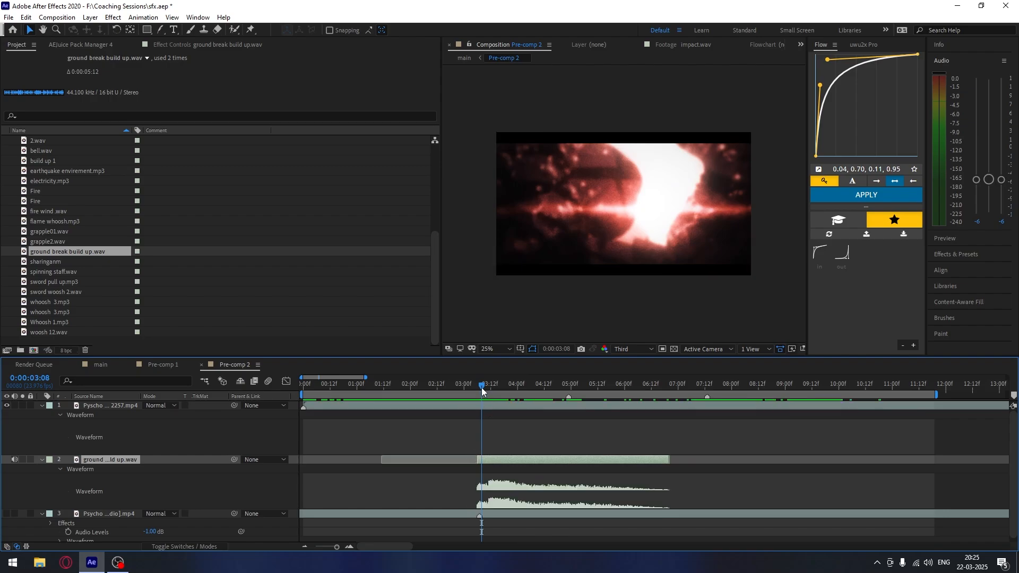
{"action": "left_click_drag", "start_coordinate": [482, 389], "coordinate": [475, 389]}
{"action": "key", "text": "space"}
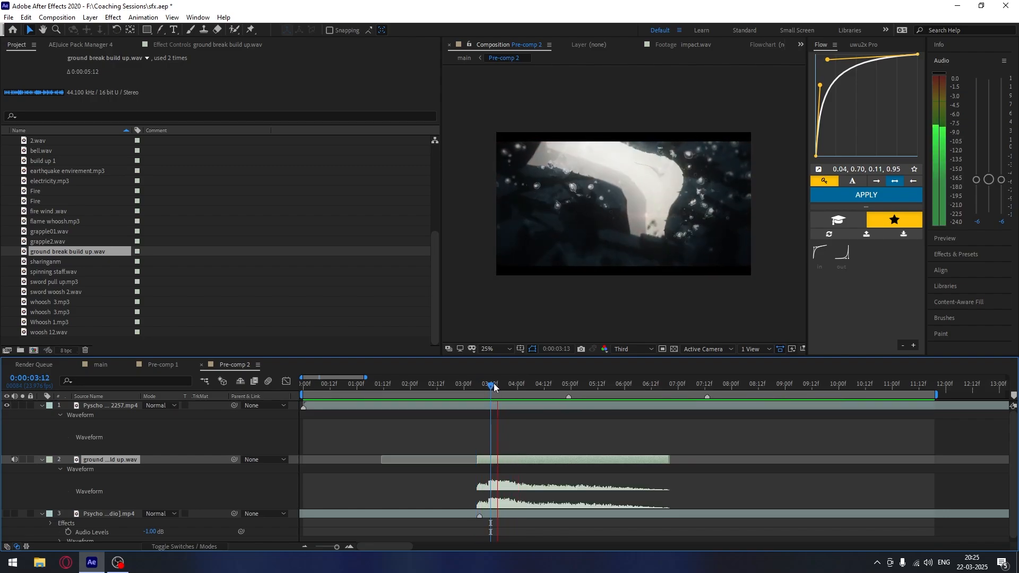
{"action": "left_click_drag", "start_coordinate": [494, 386], "coordinate": [487, 388]}
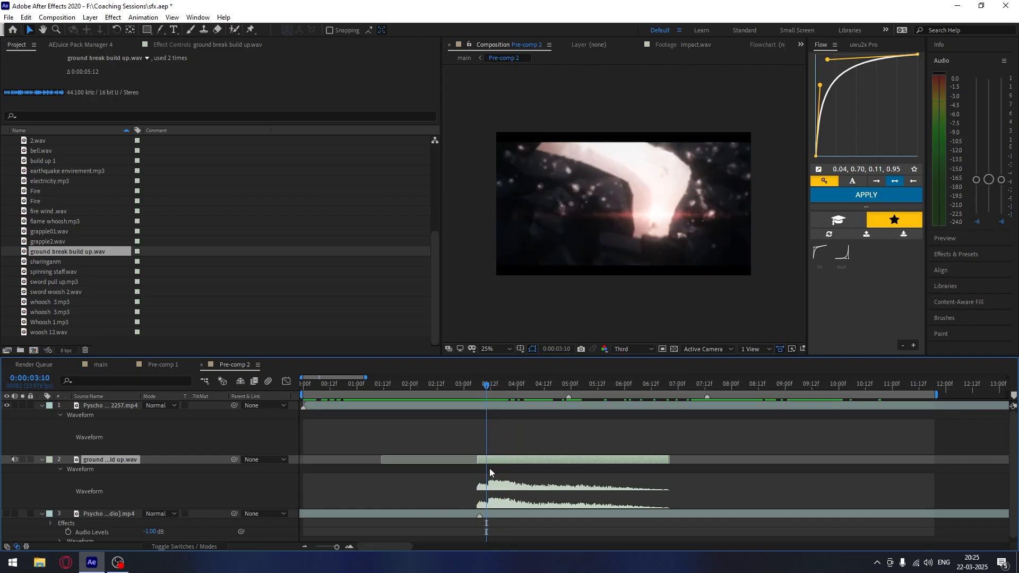
- Add a layer marker to the build-up sound at 0:00:03:10, align it with the song's marker at 0:00:03:07, and preview
{"action": "left_click", "coordinate": [364, 498]}
{"action": "left_click", "coordinate": [493, 464]}
{"action": "left_click", "coordinate": [349, 547]}
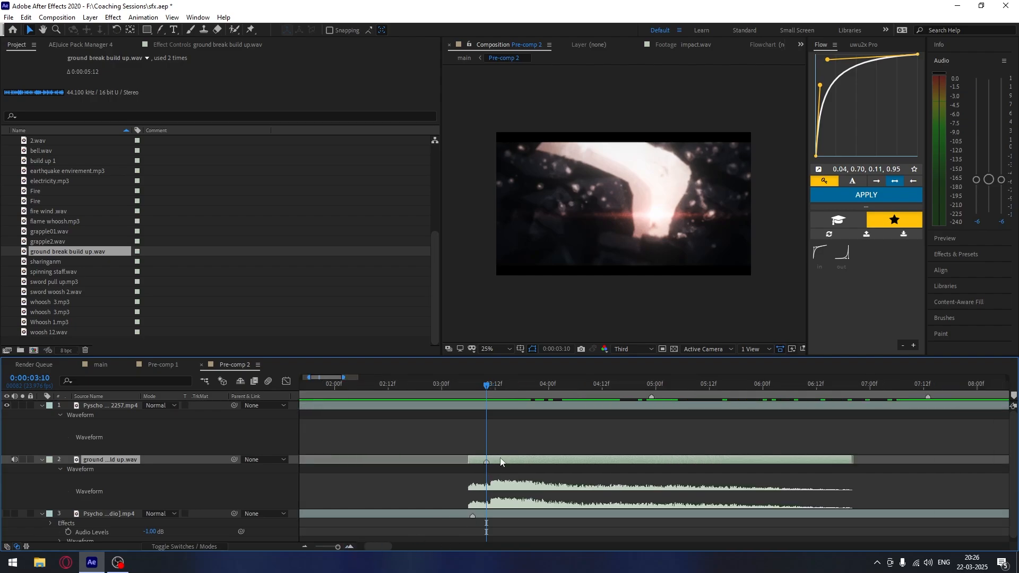
{"action": "left_click", "coordinate": [477, 391]}
{"action": "left_click", "coordinate": [472, 393]}
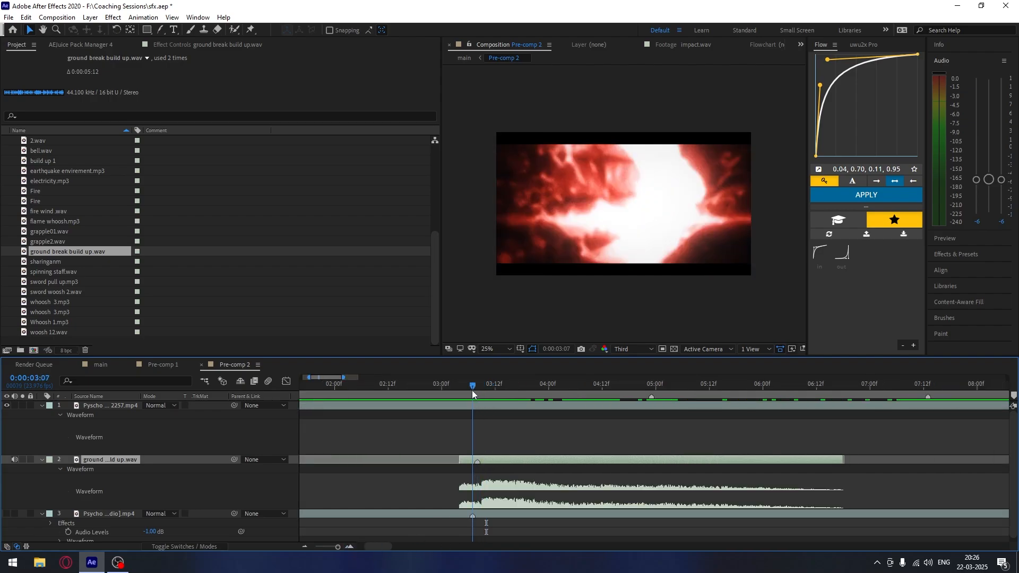
{"action": "left_click_drag", "start_coordinate": [491, 460], "coordinate": [487, 460]}
{"action": "left_click_drag", "start_coordinate": [472, 391], "coordinate": [454, 393]}
{"action": "key", "text": "space"}
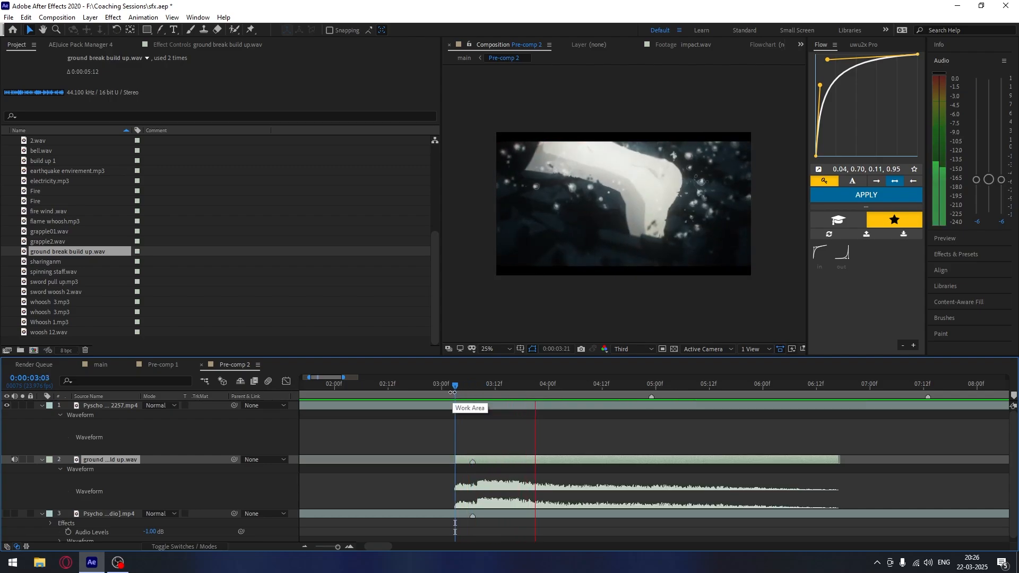
{"action": "key", "text": "space"}
{"action": "key", "text": "space"}
{"action": "key", "text": "space"}
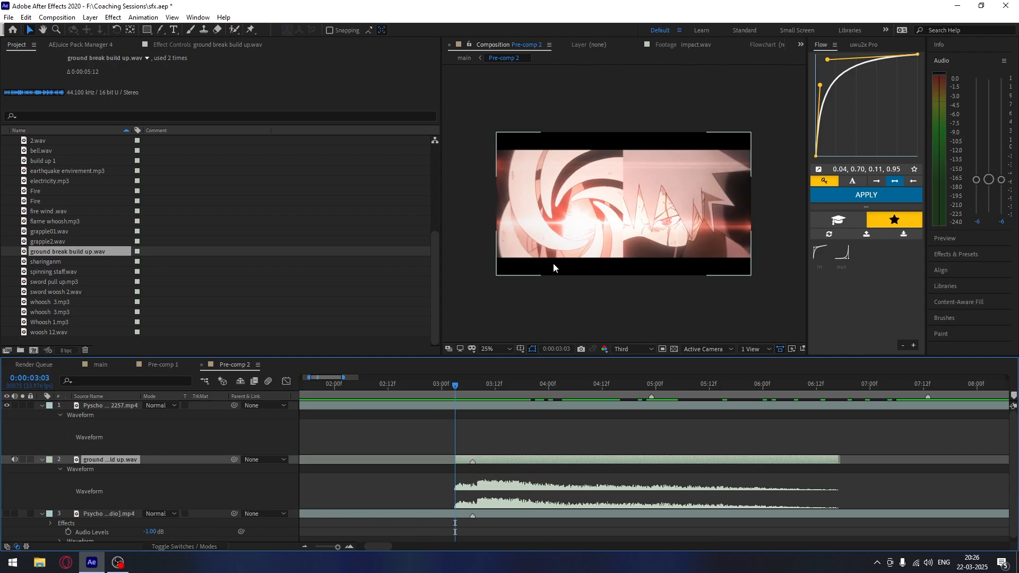
- Nudge the build-up sound one frame earlier and preview it from about 0:00:02:14
{"action": "scroll", "coordinate": [555, 268], "scroll_direction": "down", "scroll_amount": 1}
{"action": "scroll", "coordinate": [557, 276], "scroll_direction": "up", "scroll_amount": 1}
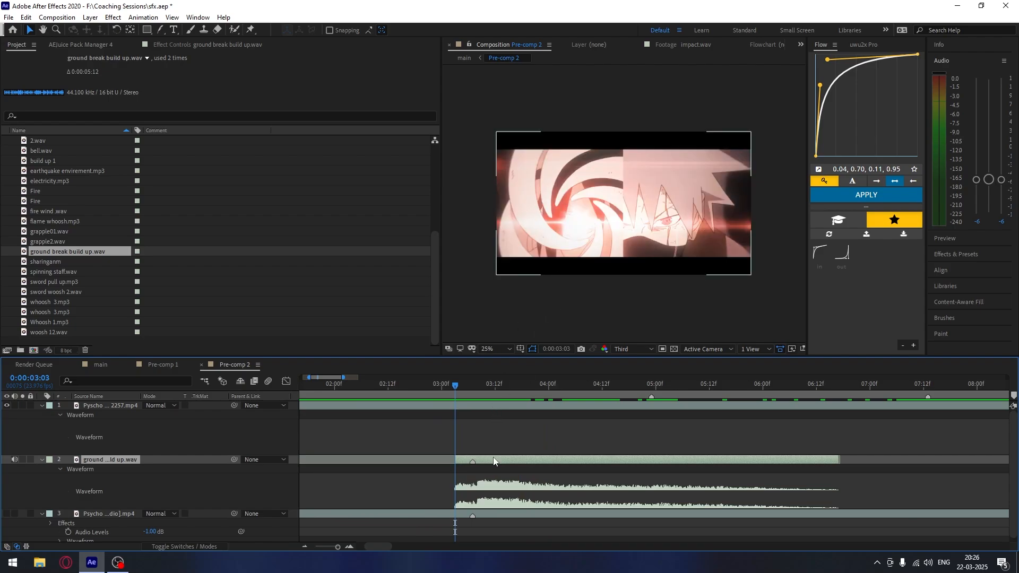
{"action": "left_click_drag", "start_coordinate": [493, 461], "coordinate": [488, 461]}
{"action": "key", "text": "space"}
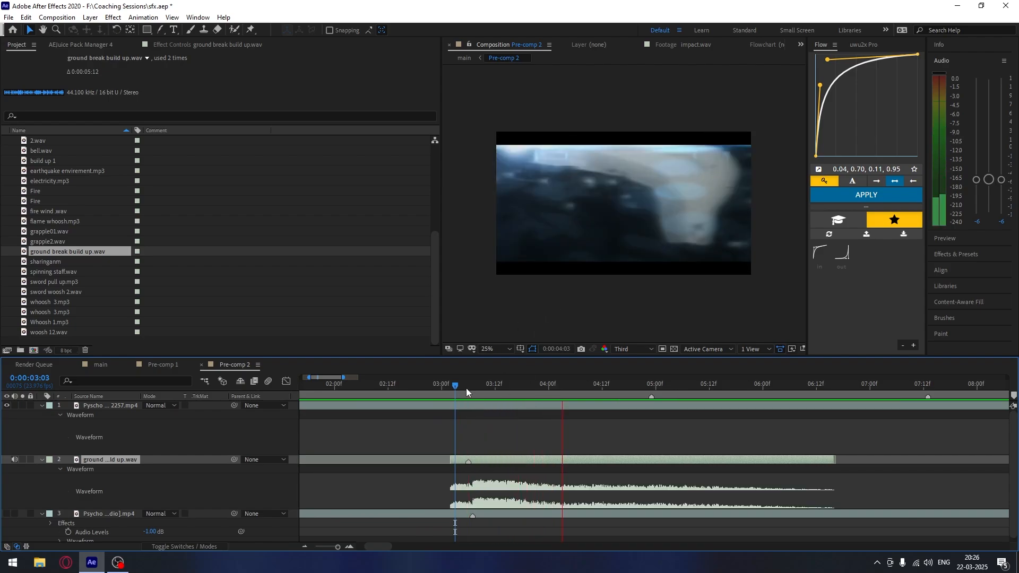
{"action": "left_click_drag", "start_coordinate": [466, 387], "coordinate": [397, 387]}
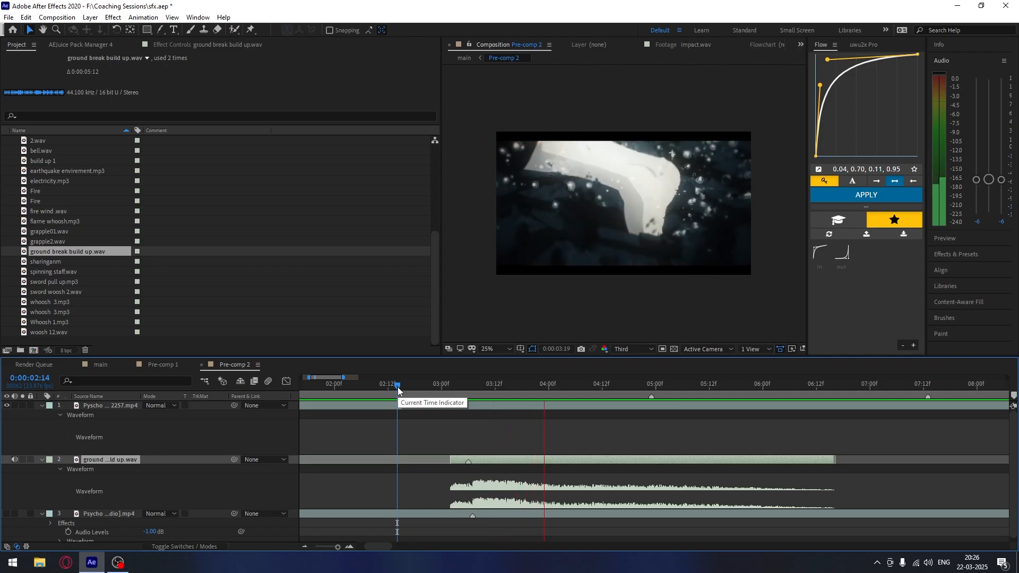
{"action": "key", "text": "space"}
- Try the build-up sound another frame earlier, preview it, and shift it back by one frame
{"action": "left_click_drag", "start_coordinate": [485, 460], "coordinate": [483, 460]}
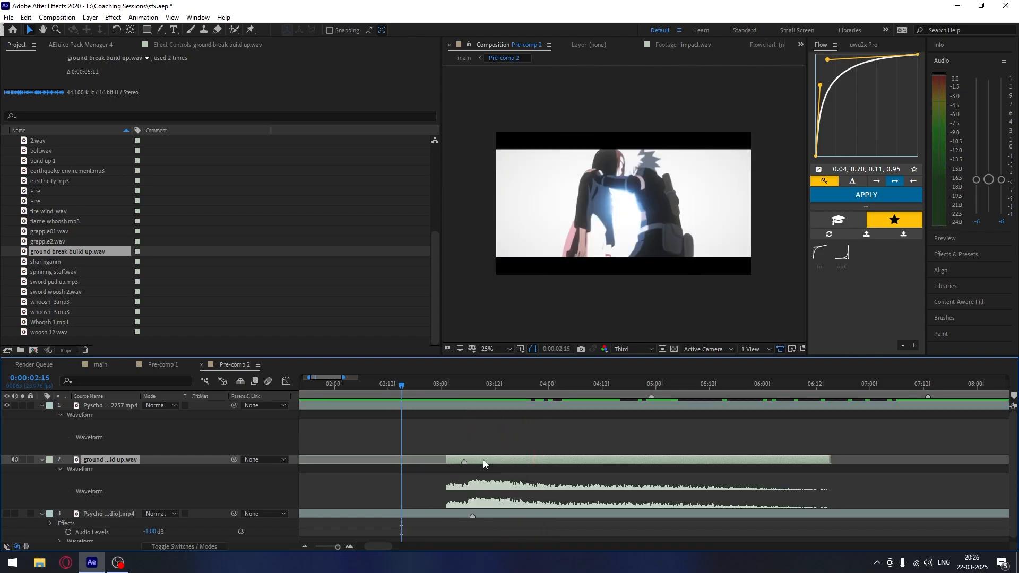
{"action": "key", "text": "space"}
{"action": "left_click", "coordinate": [428, 386]}
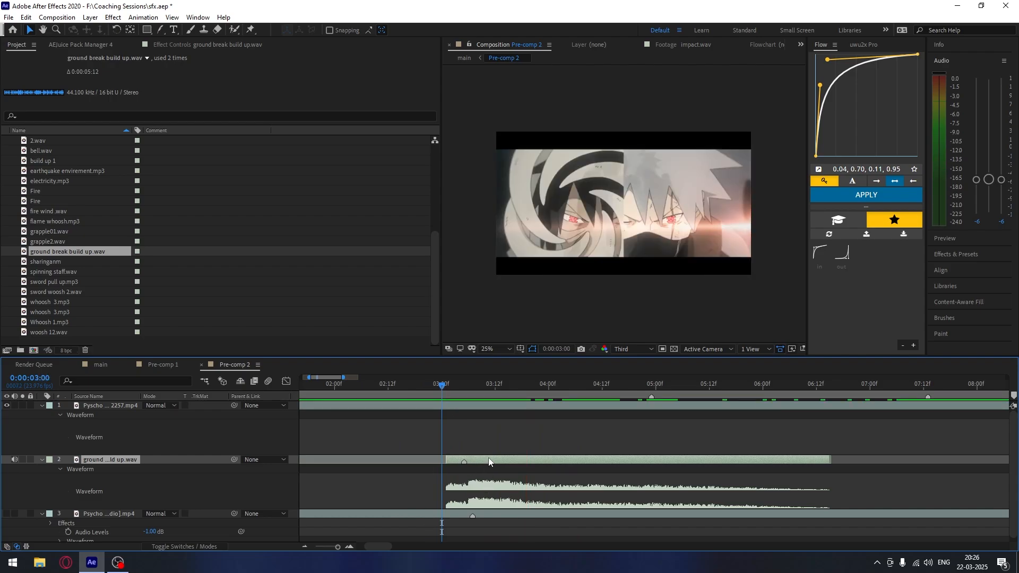
{"action": "left_click_drag", "start_coordinate": [489, 462], "coordinate": [493, 462]}
{"action": "key", "text": "space"}
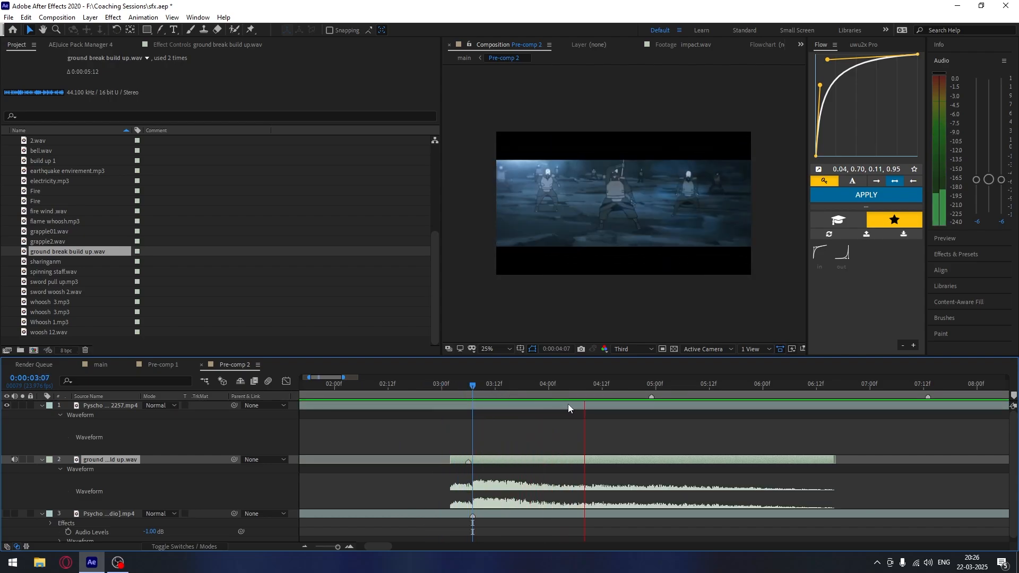
- Fade out the build-up sound with Audio Levels keyframes from -6 dB at about 0:00:04:01 to -24 dB at about 0:00:04:20
{"action": "left_click", "coordinate": [564, 387]}
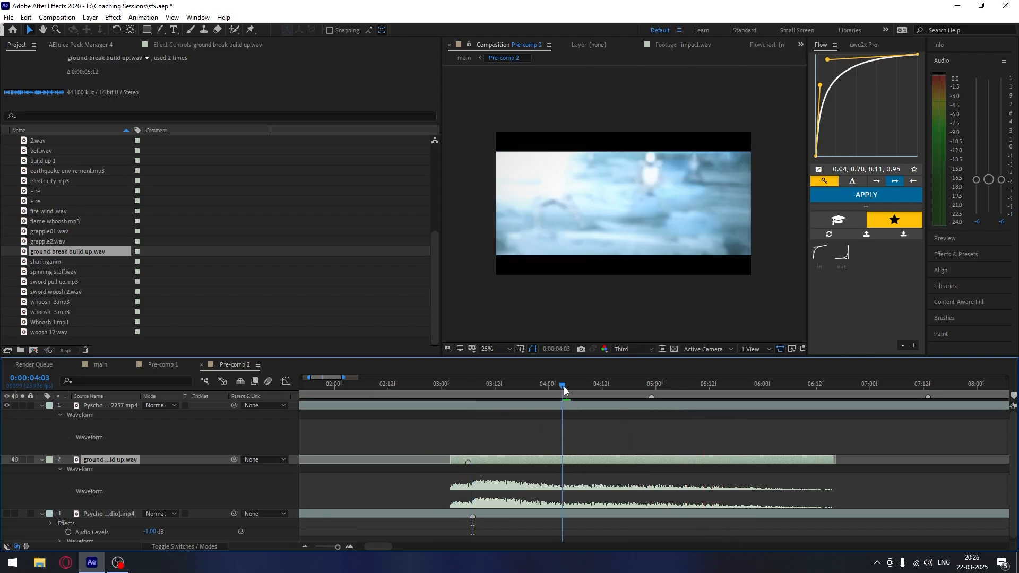
{"action": "left_click", "coordinate": [565, 388]}
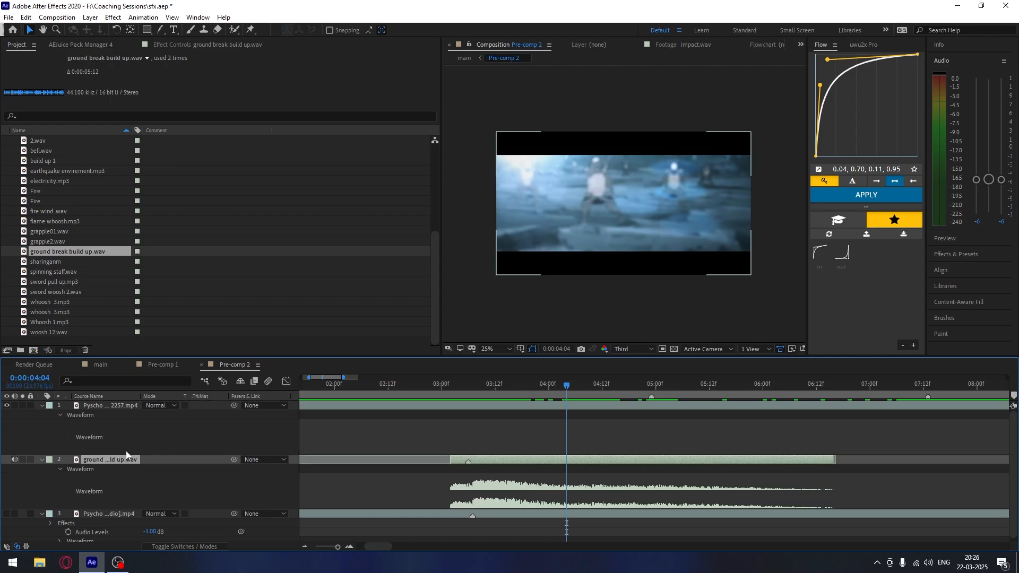
{"action": "key", "text": "l"}
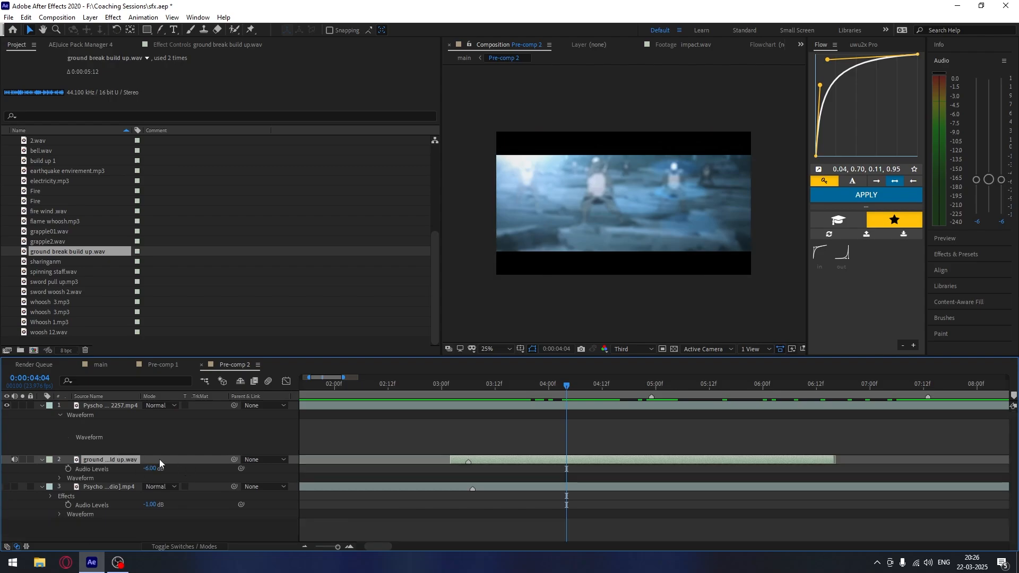
{"action": "left_click", "coordinate": [68, 469]}
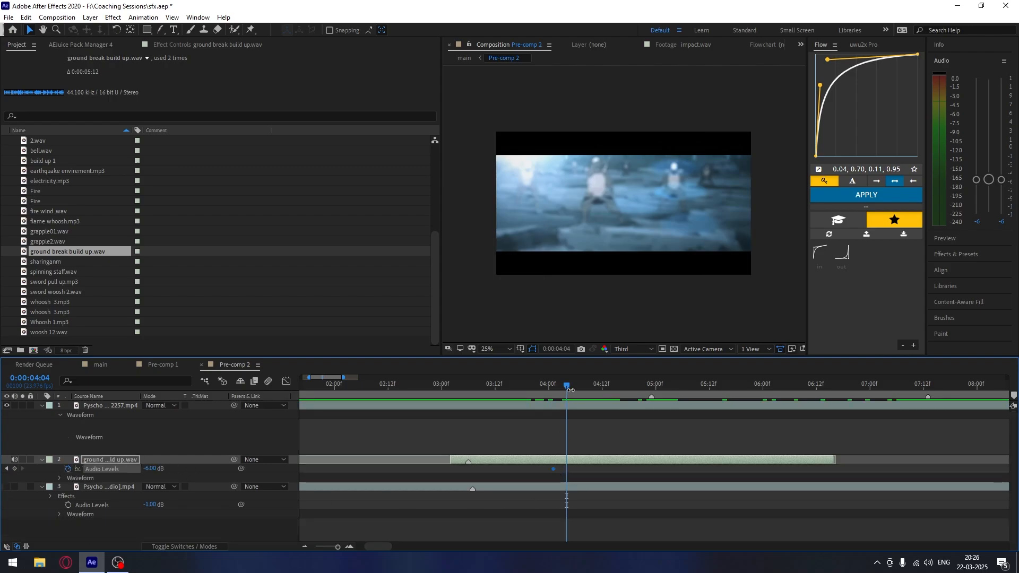
{"action": "left_click_drag", "start_coordinate": [570, 390], "coordinate": [603, 392]}
{"action": "left_click", "coordinate": [151, 469]}
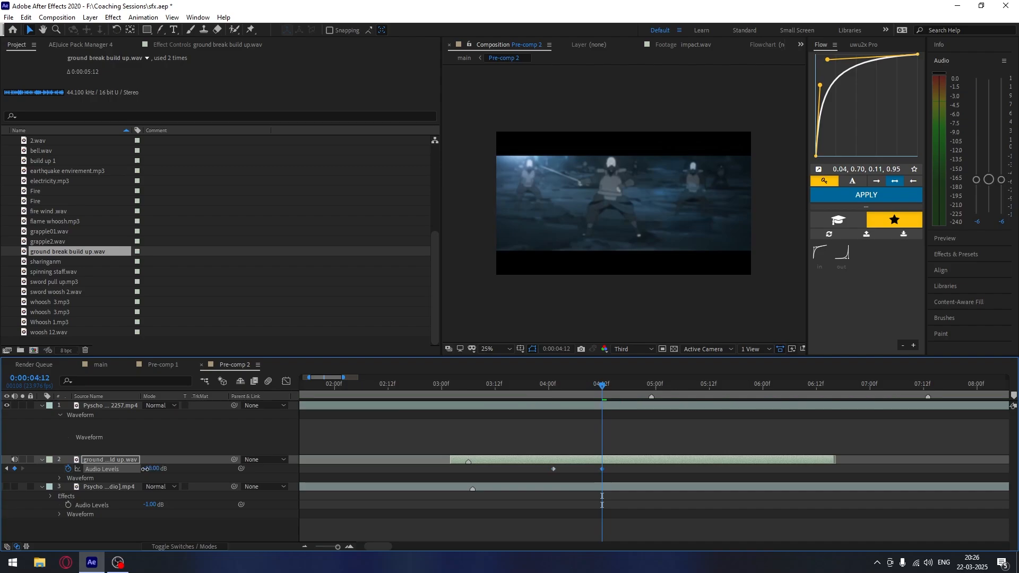
{"action": "type", "text": "-24"}
{"action": "key", "text": "Return"}
{"action": "left_click_drag", "start_coordinate": [603, 470], "coordinate": [637, 469]}
- Preview the fade and trim the end of the build-up sound to about 0:00:04:18
{"action": "left_click_drag", "start_coordinate": [586, 392], "coordinate": [522, 393]}
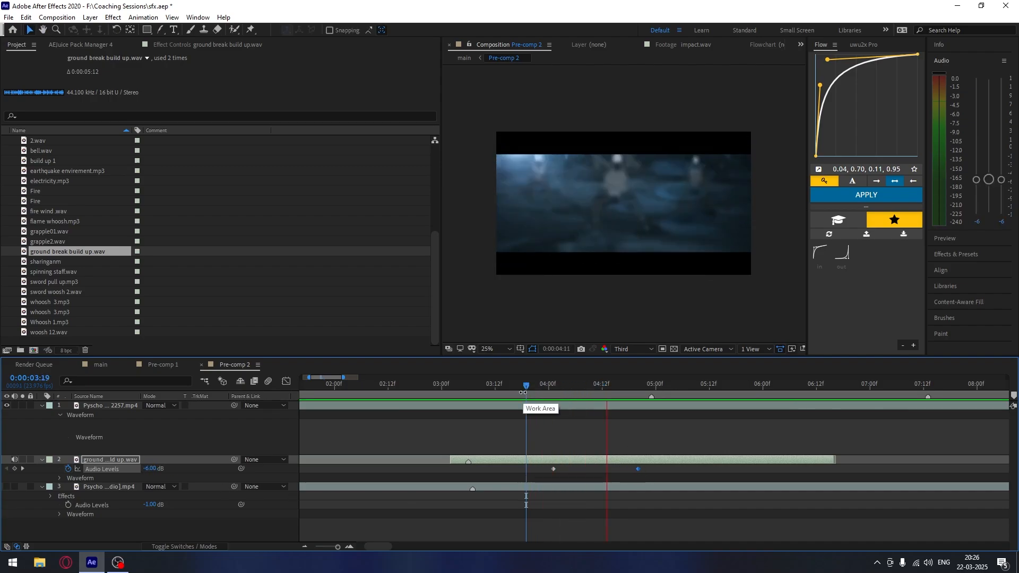
{"action": "key", "text": "space"}
{"action": "left_click_drag", "start_coordinate": [838, 460], "coordinate": [629, 460]}
{"action": "key", "text": "space"}
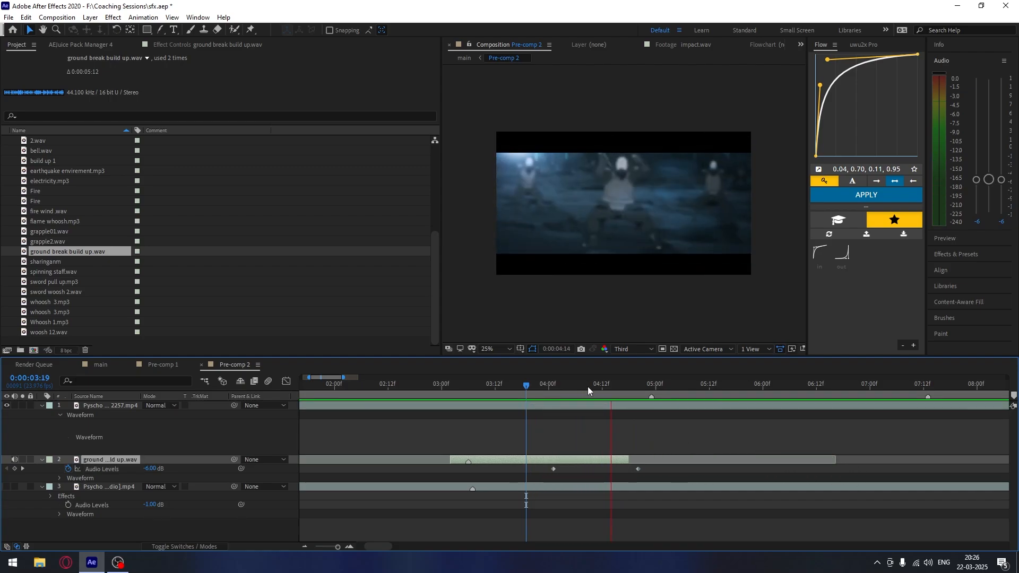
{"action": "left_click", "coordinate": [431, 393]}
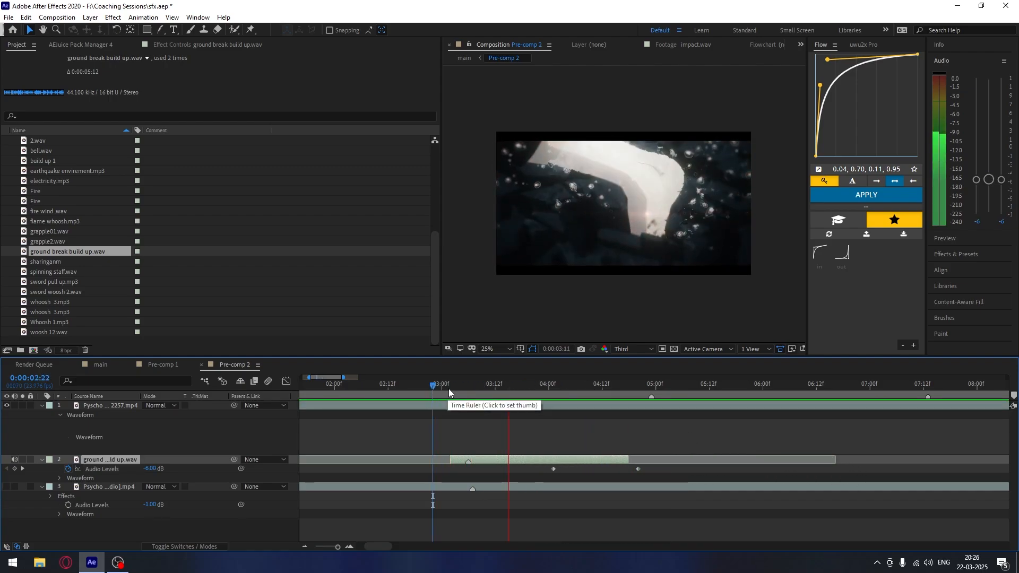
- Replay the impact from 0:00:03:02 and check sharinganm, spinning staff.wav and sword pull up.mp3 as candidate sounds
{"action": "left_click", "coordinate": [451, 385]}
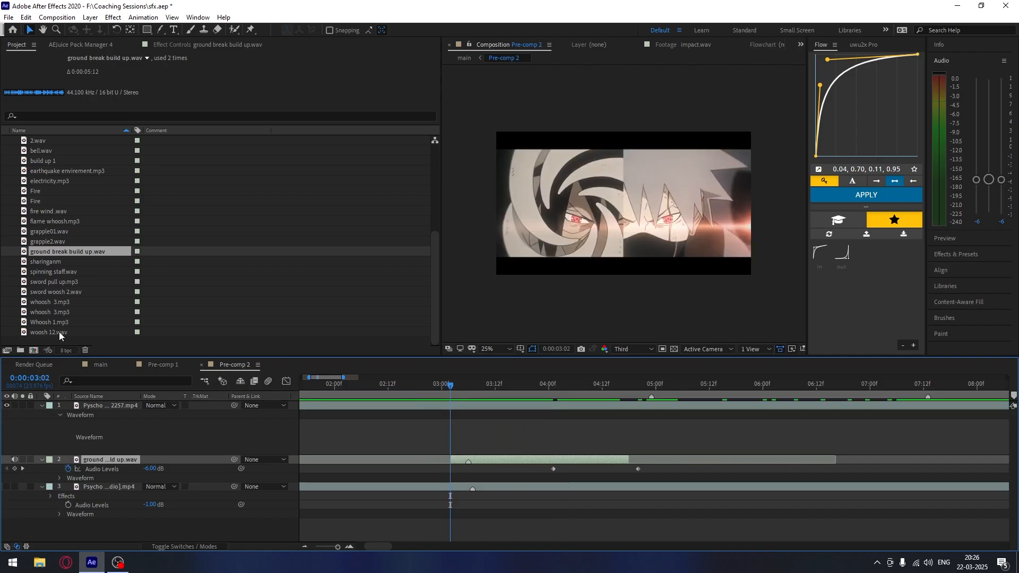
{"action": "left_click", "coordinate": [62, 264]}
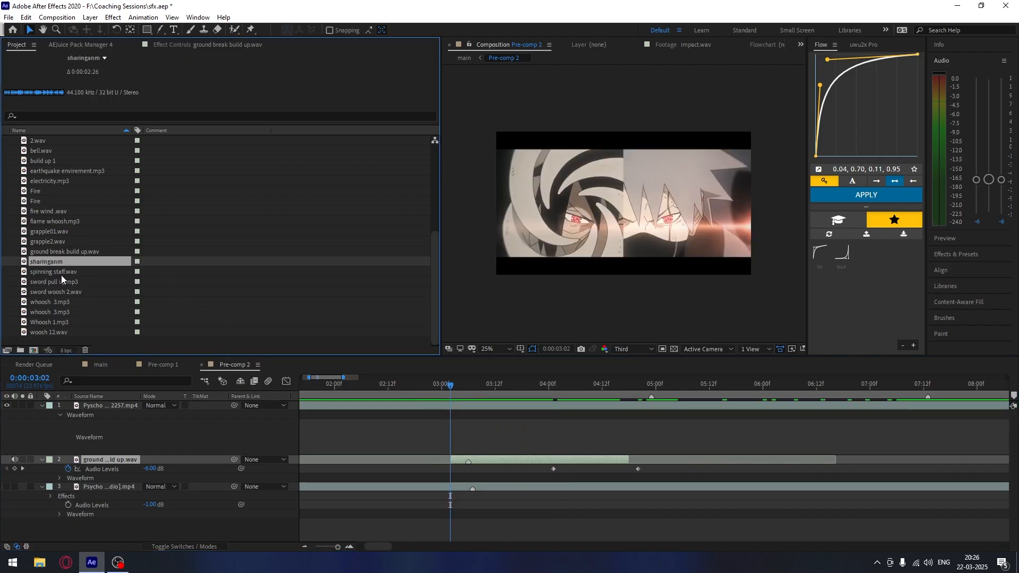
{"action": "left_click", "coordinate": [61, 273]}
{"action": "left_click", "coordinate": [63, 282]}
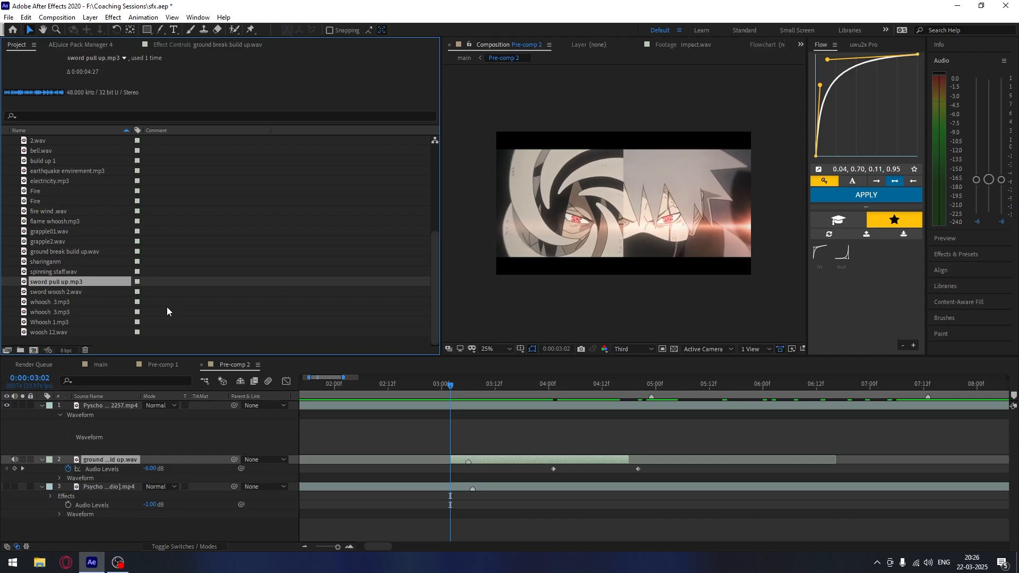
{"action": "left_click", "coordinate": [480, 385]}
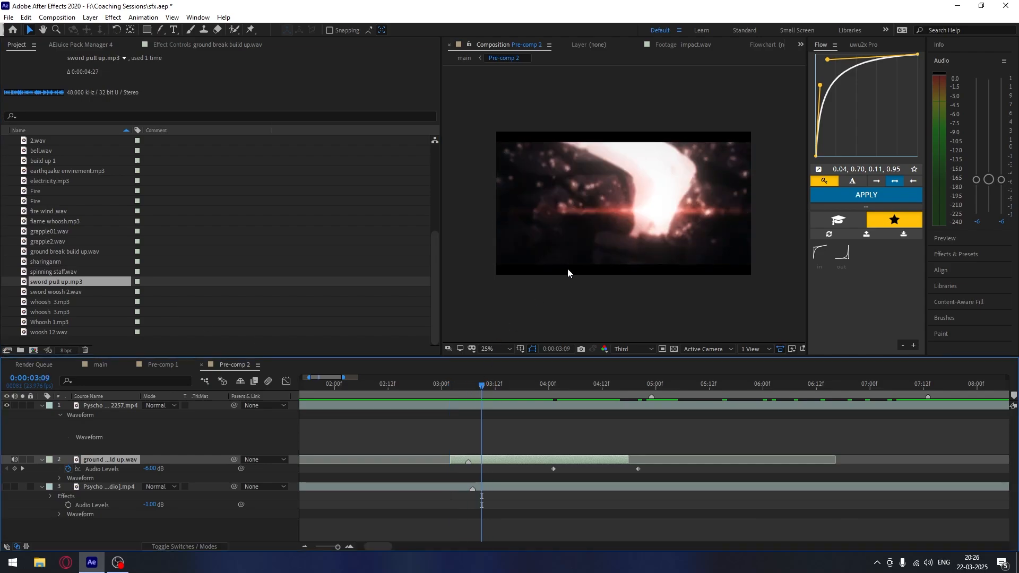
{"action": "left_click", "coordinate": [450, 385]}
{"action": "key", "text": "space"}
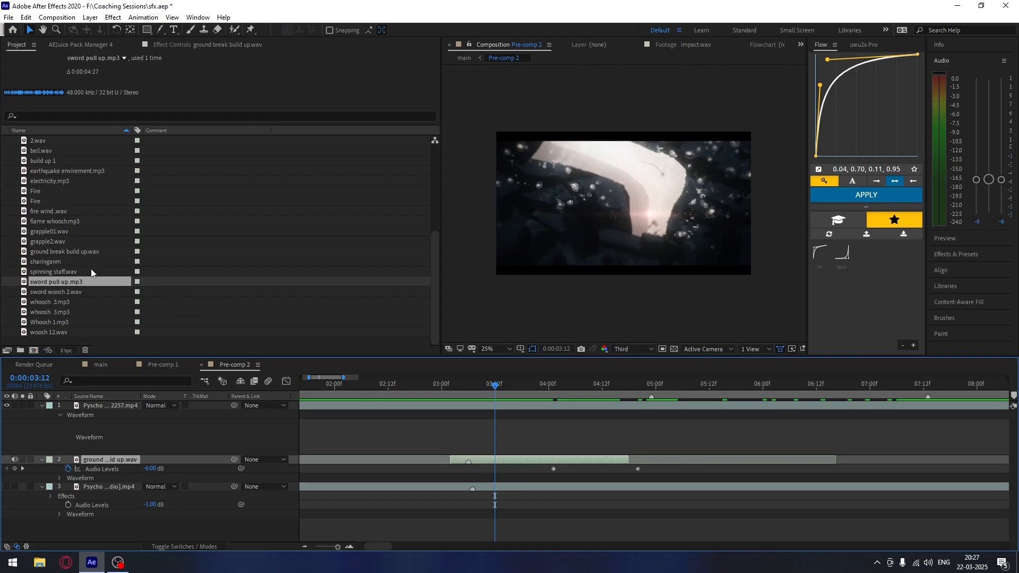
- Add earthquake envirement.mp3 from the SFX folder above the build-up sound, starting at about 0:00:03:09, and show its waveform
{"action": "left_click", "coordinate": [75, 253]}
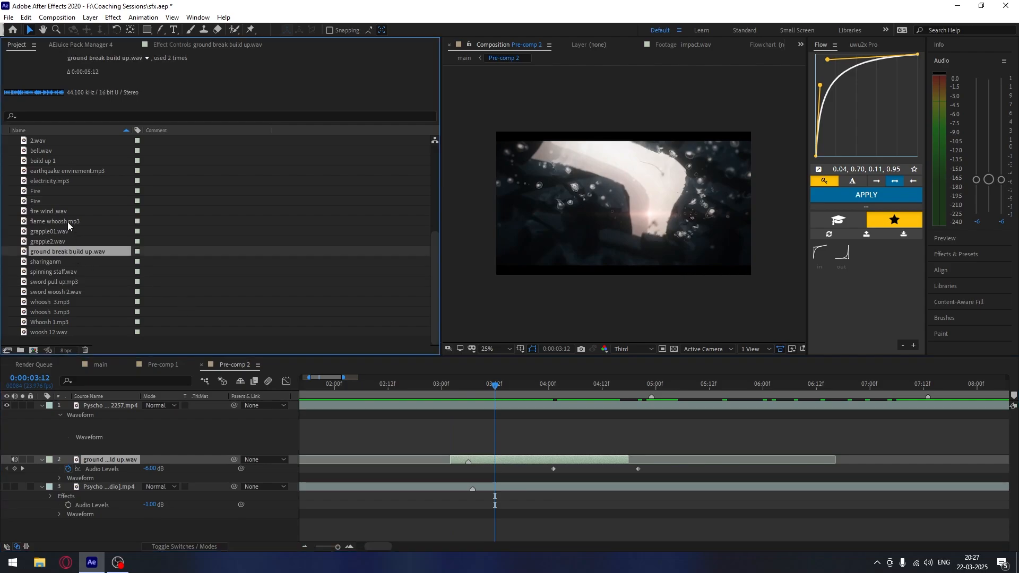
{"action": "scroll", "coordinate": [64, 217], "scroll_direction": "up", "scroll_amount": 2}
{"action": "scroll", "coordinate": [67, 250], "scroll_direction": "up", "scroll_amount": 1}
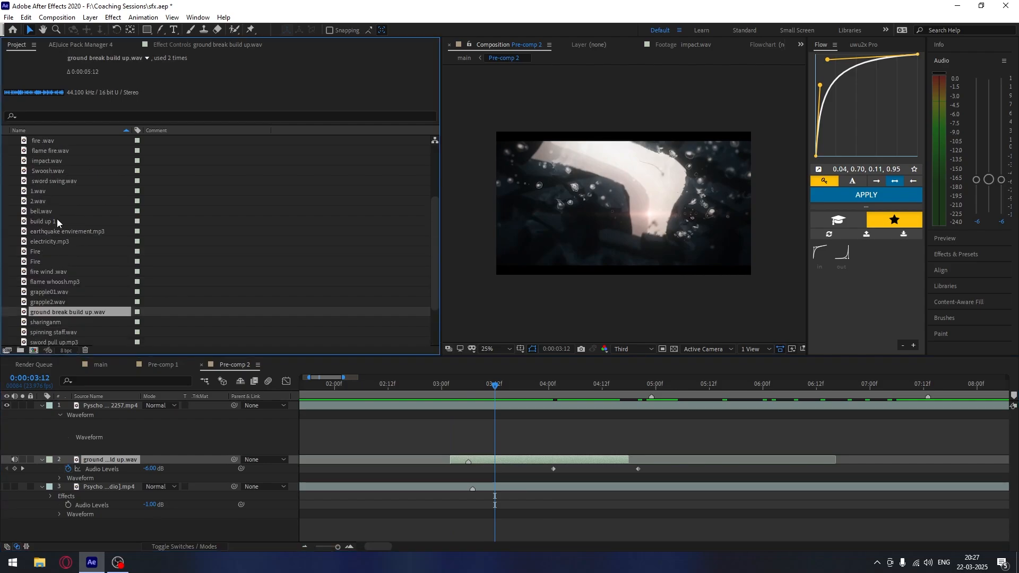
{"action": "scroll", "coordinate": [56, 215], "scroll_direction": "up", "scroll_amount": 1}
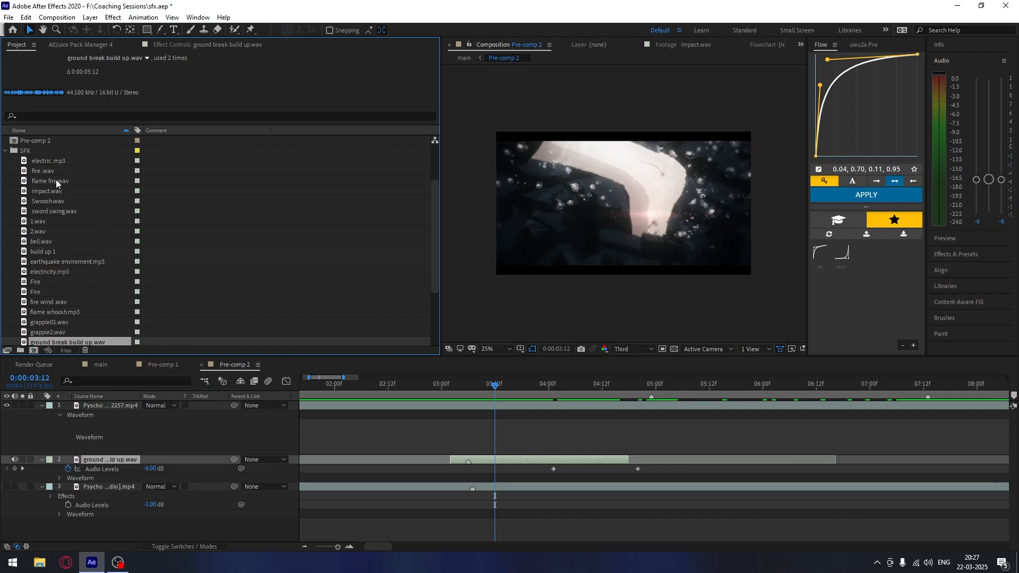
{"action": "left_click", "coordinate": [51, 262]}
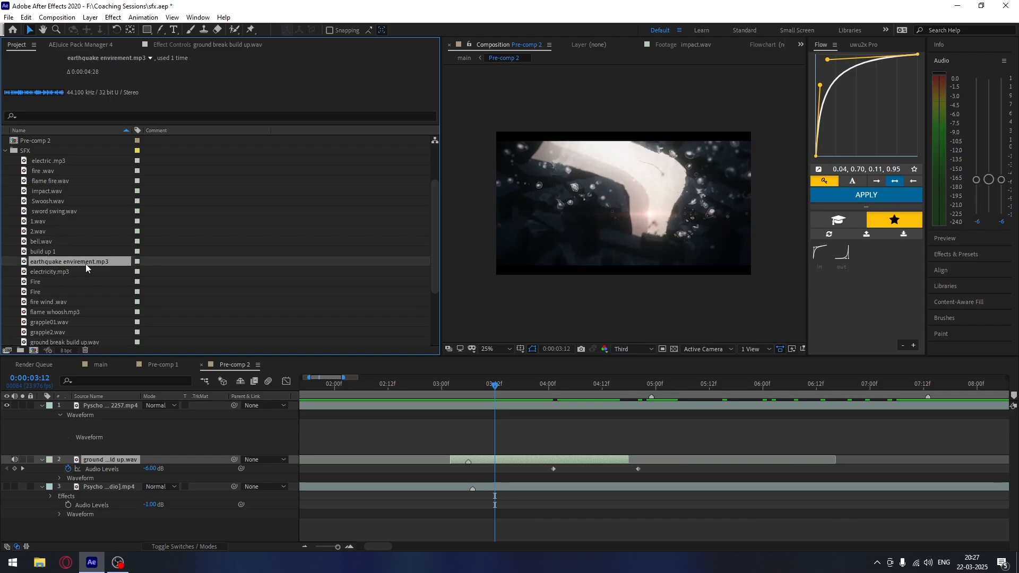
{"action": "left_click_drag", "start_coordinate": [78, 263], "coordinate": [481, 431]}
{"action": "key", "text": "l"}
{"action": "key", "text": "l"}
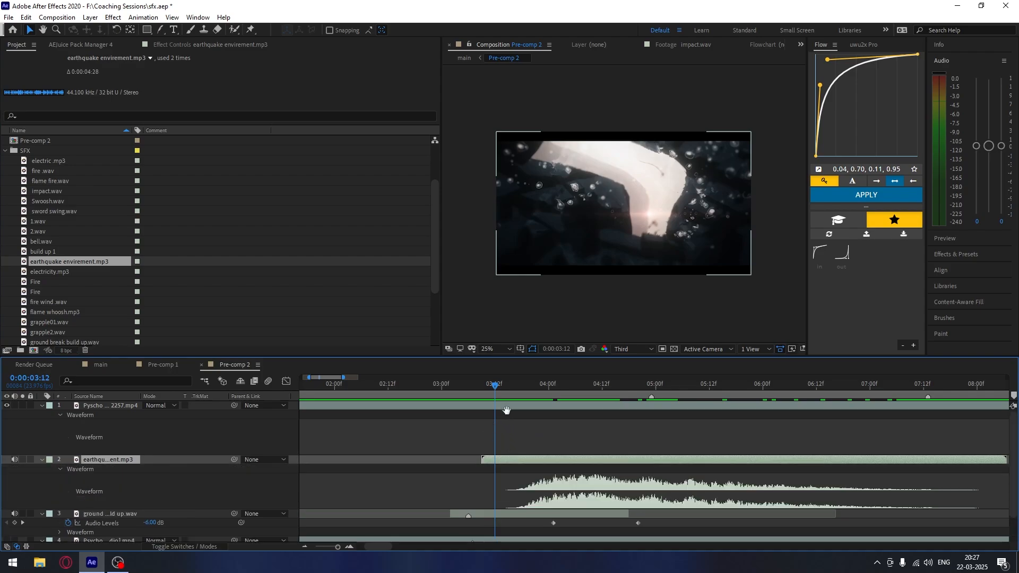
- Preview the earthquake sound from 0:00:03:12, solo its layer, and listen to it alone
{"action": "key", "text": "space"}
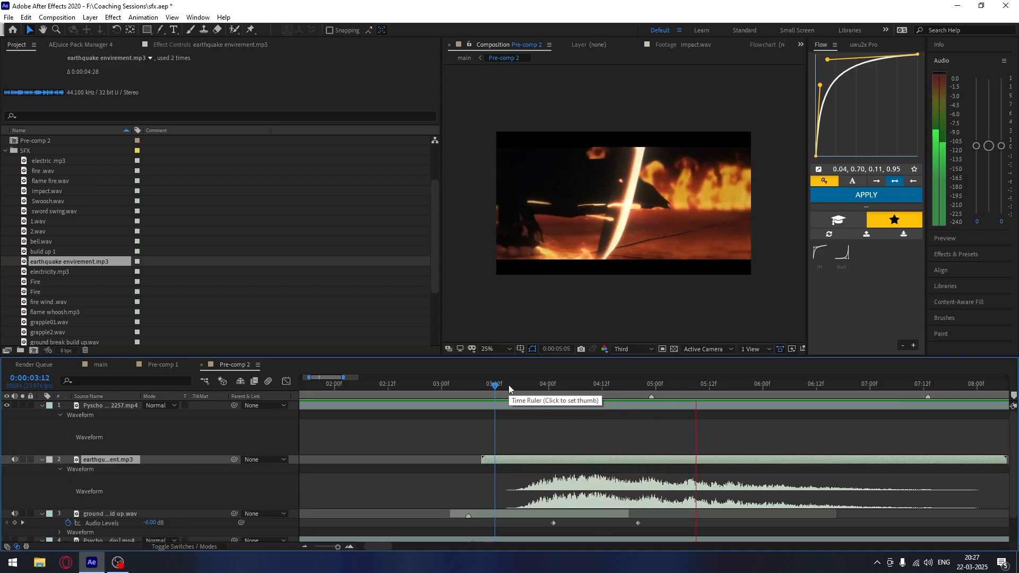
{"action": "left_click", "coordinate": [508, 384]}
{"action": "left_click", "coordinate": [495, 384]}
{"action": "key", "text": "space"}
{"action": "left_click", "coordinate": [32, 470]}
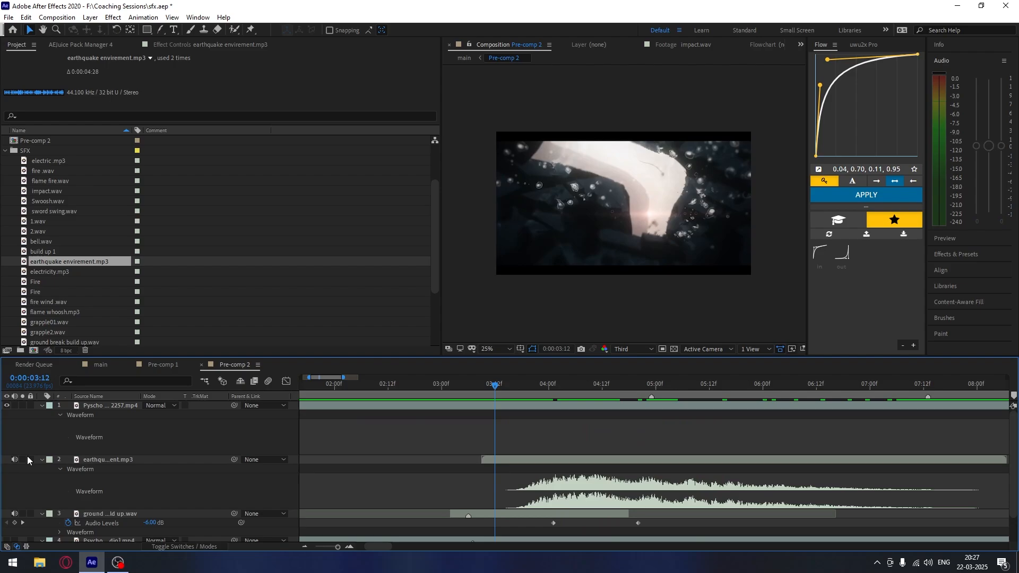
{"action": "left_click", "coordinate": [22, 461]}
{"action": "key", "text": "space"}
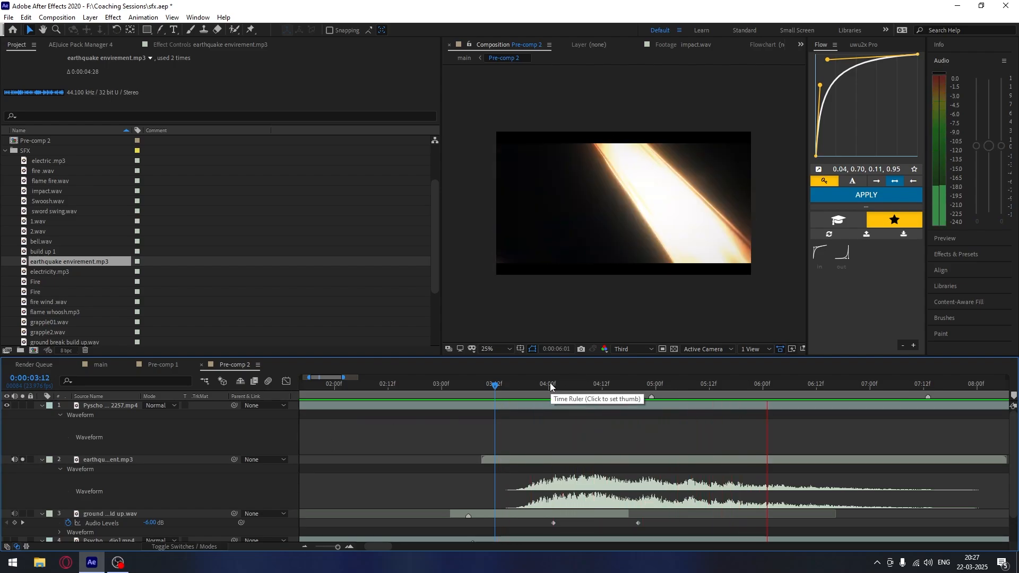
- Move the earthquake layer earlier to start at about 0:00:02:18 and preview it from 0:00:03:02
{"action": "left_click", "coordinate": [450, 397]}
{"action": "left_click_drag", "start_coordinate": [551, 457], "coordinate": [485, 462]}
{"action": "key", "text": "space"}
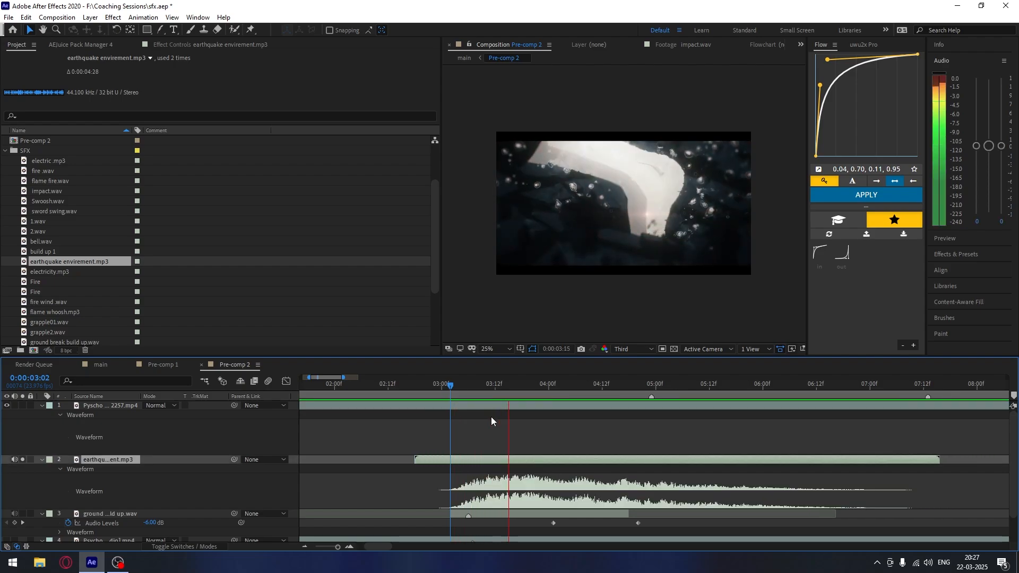
- Locate the earthquake sound's main hit by ear and mark it with a layer marker at 0:00:03:11
{"action": "left_click", "coordinate": [486, 386]}
{"action": "left_click", "coordinate": [493, 388]}
{"action": "key", "text": "space"}
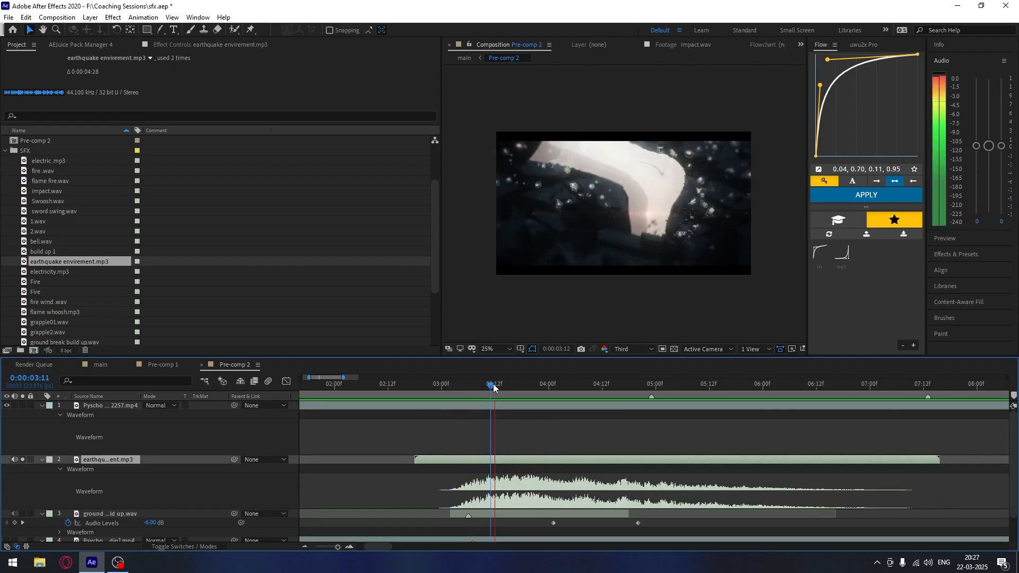
{"action": "left_click", "coordinate": [489, 387]}
{"action": "left_click", "coordinate": [492, 387]}
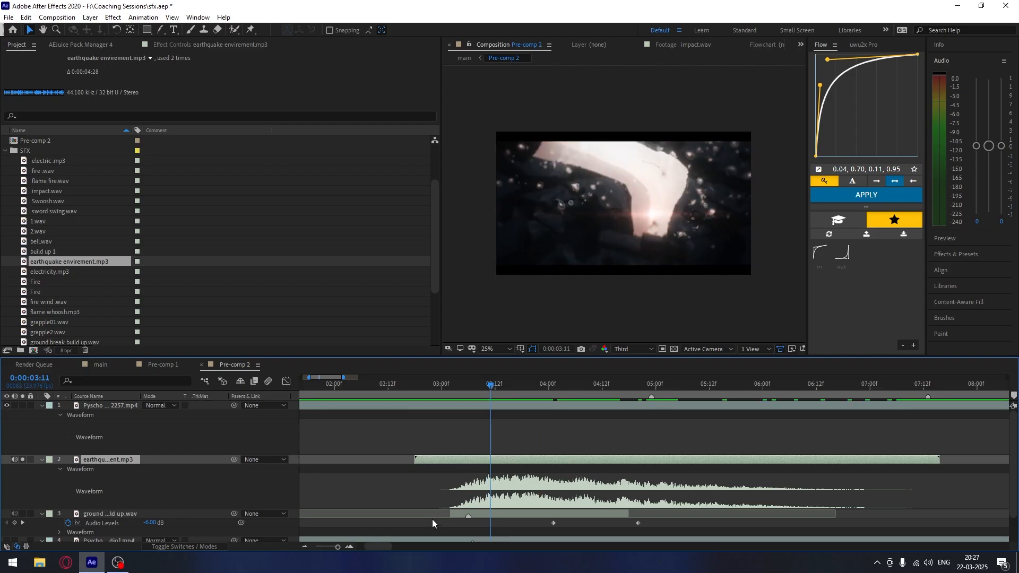
{"action": "key", "text": "KP_Multiply"}
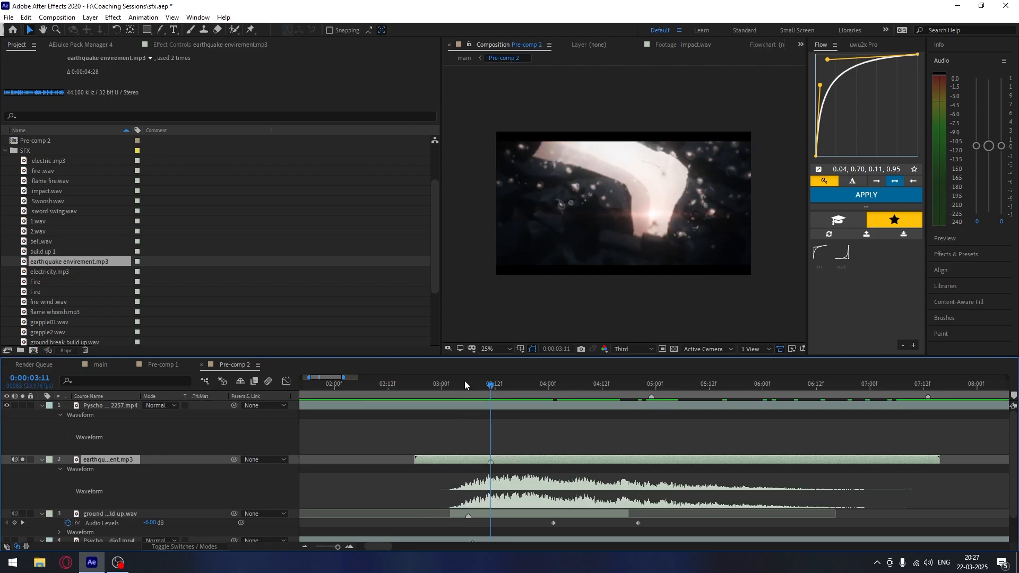
- Shift the earthquake layer earlier so its marker falls at 0:00:03:07 on the impact, and preview the timing
{"action": "mouse_move", "coordinate": [465, 384]}
{"action": "left_mouse_down"}
{"action": "mouse_move", "coordinate": [446, 385]}
{"action": "mouse_move", "coordinate": [468, 386]}
{"action": "left_mouse_up"}
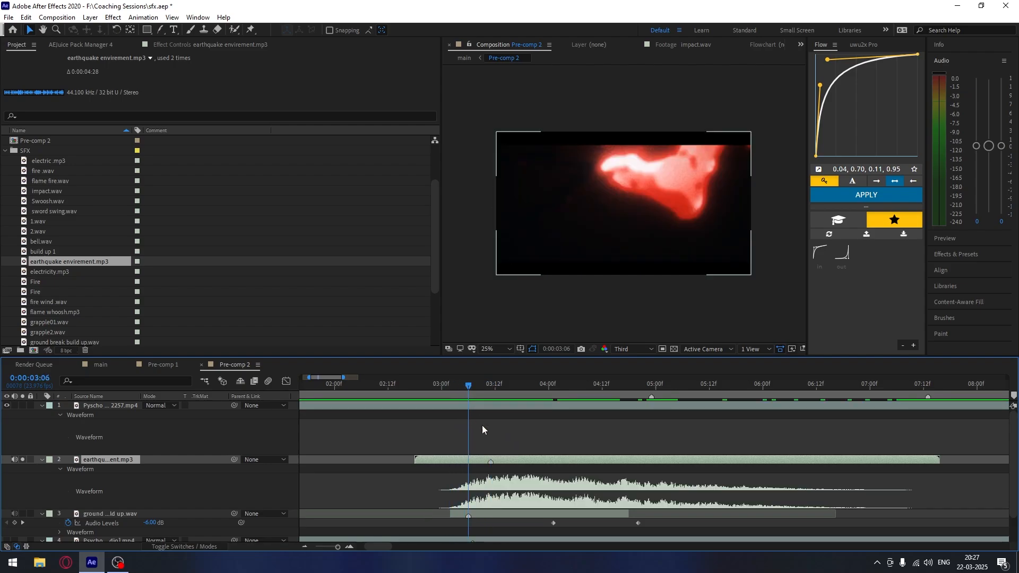
{"action": "left_click_drag", "start_coordinate": [511, 462], "coordinate": [494, 460]}
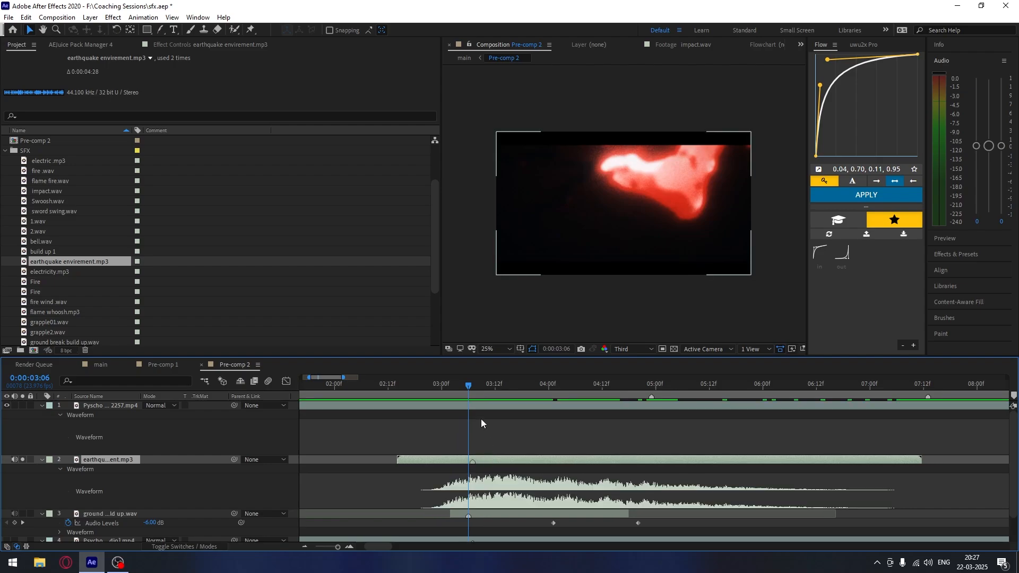
{"action": "left_click", "coordinate": [472, 386]}
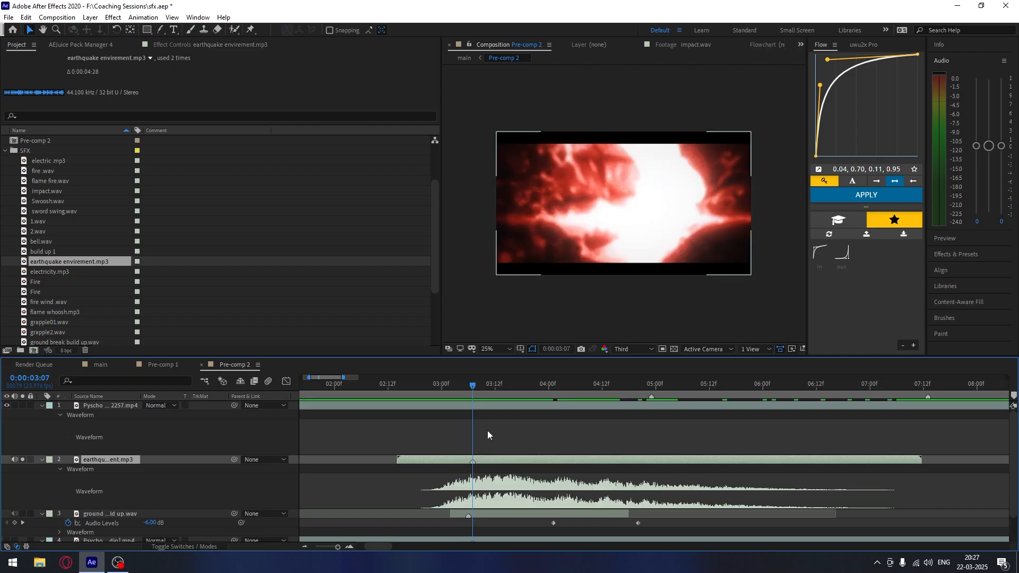
{"action": "key", "text": "space"}
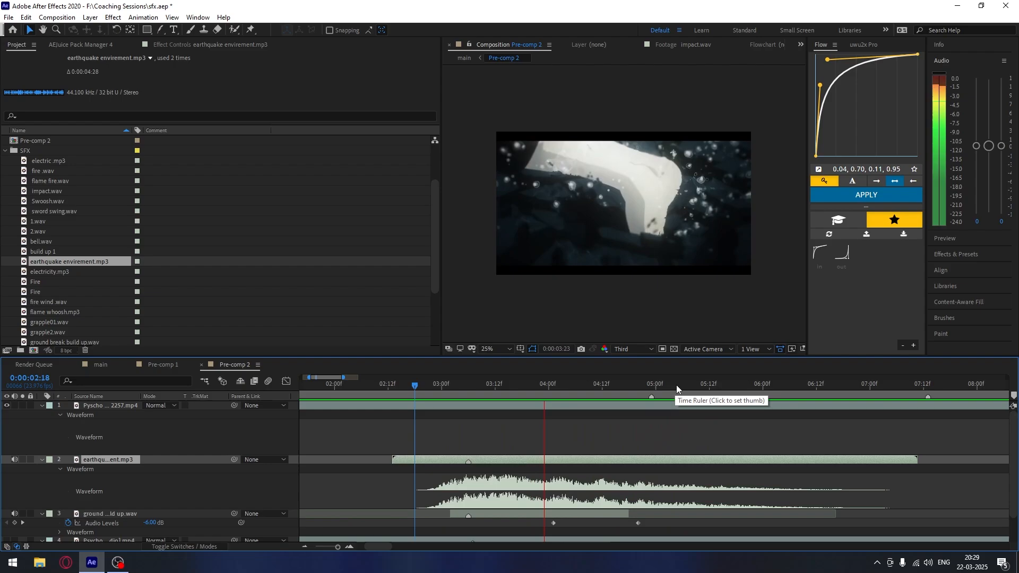
- Fade out the earthquake sound with Audio Levels keyframes from 0 dB at 0:00:04:19 to -16 dB at 0:00:05:12
{"action": "mouse_move", "coordinate": [640, 385]}
{"action": "left_mouse_down"}
{"action": "mouse_move", "coordinate": [544, 394]}
{"action": "mouse_move", "coordinate": [633, 391]}
{"action": "left_mouse_up"}
{"action": "key", "text": "space"}
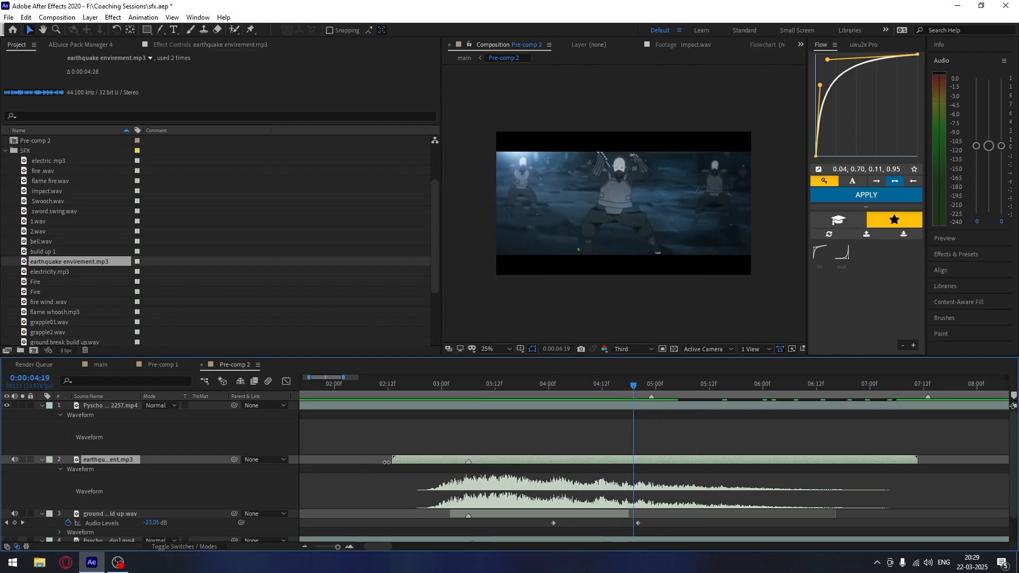
{"action": "key", "text": "alt+shift+l"}
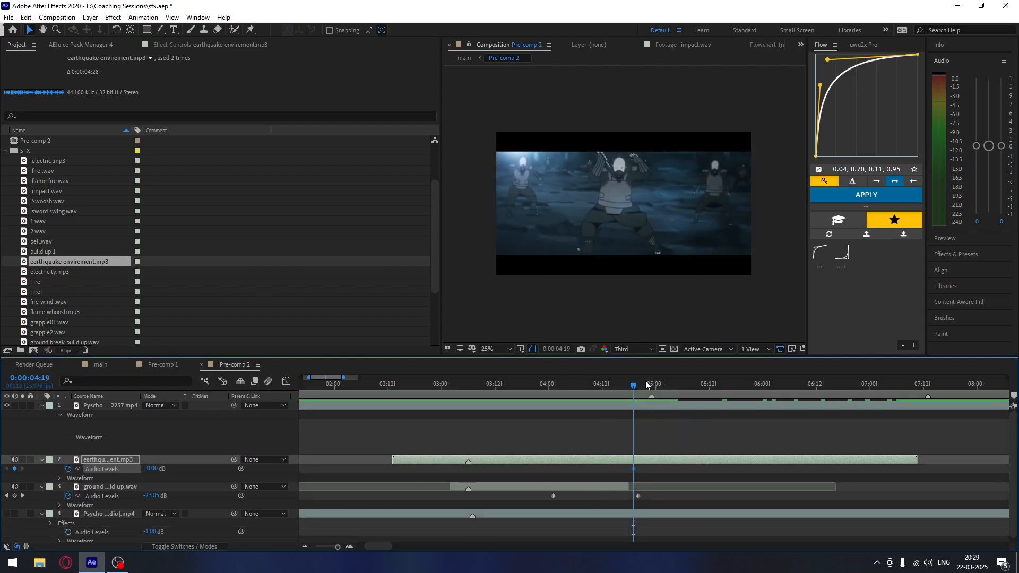
{"action": "left_click_drag", "start_coordinate": [652, 388], "coordinate": [709, 390]}
{"action": "left_click_drag", "start_coordinate": [148, 469], "coordinate": [140, 470]}
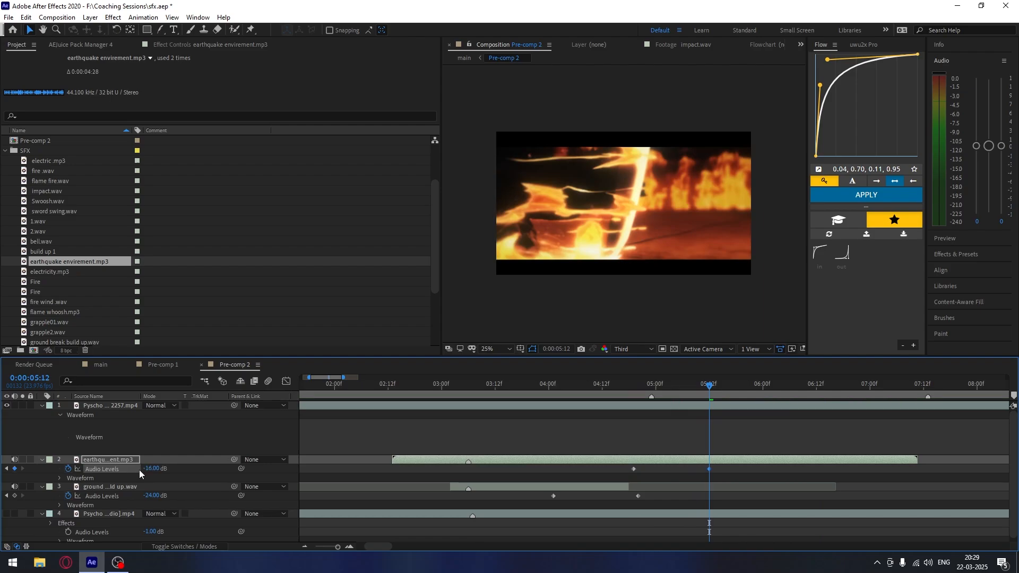
- Preview the earthquake fade and trim the end of its layer to 0:00:05:12
{"action": "left_click_drag", "start_coordinate": [670, 387], "coordinate": [552, 389]}
{"action": "key", "text": "space"}
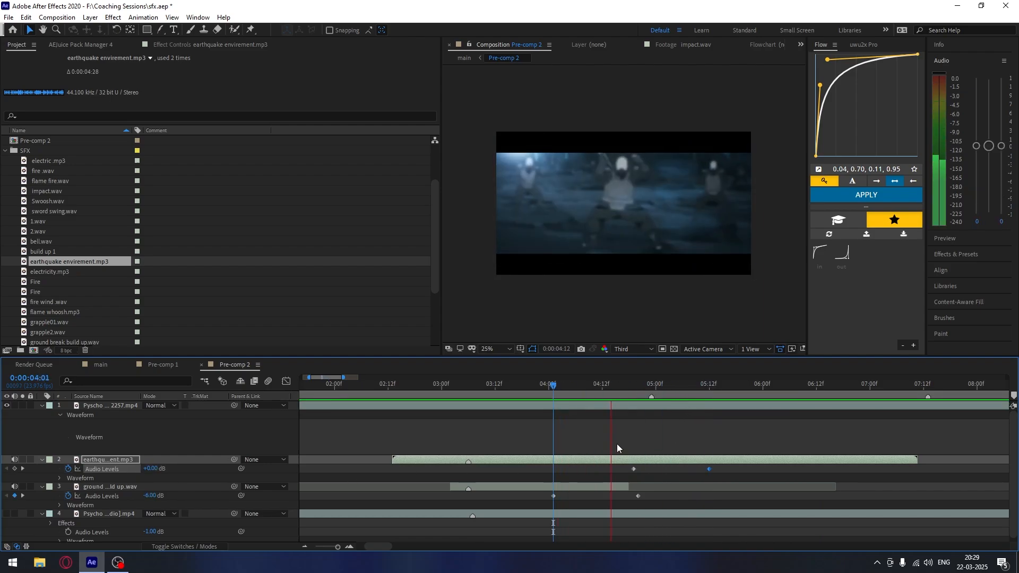
{"action": "left_click", "coordinate": [343, 388]}
{"action": "key", "text": "space"}
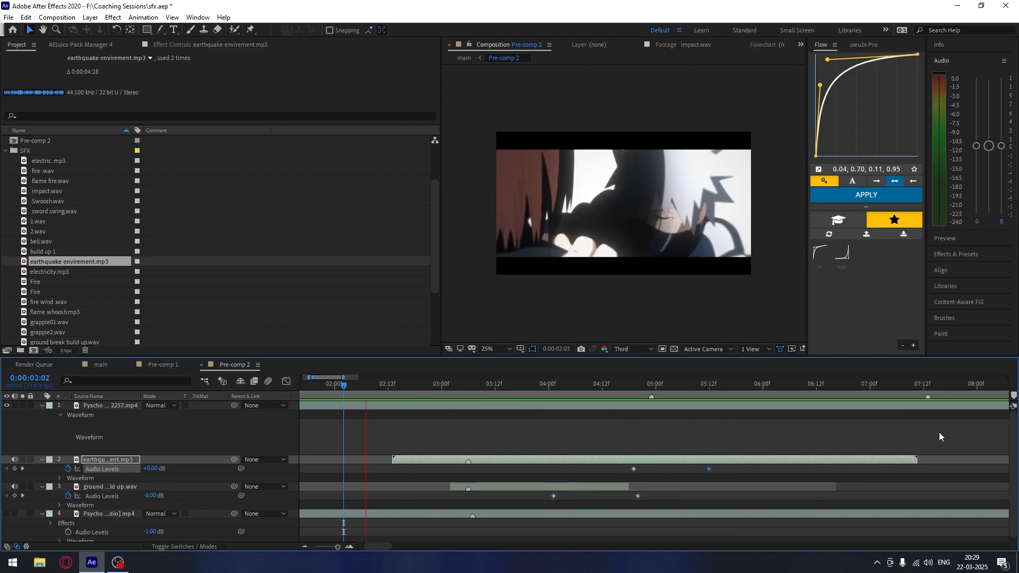
{"action": "key", "text": "space"}
{"action": "left_click_drag", "start_coordinate": [915, 460], "coordinate": [708, 487]}
{"action": "key", "text": "space"}
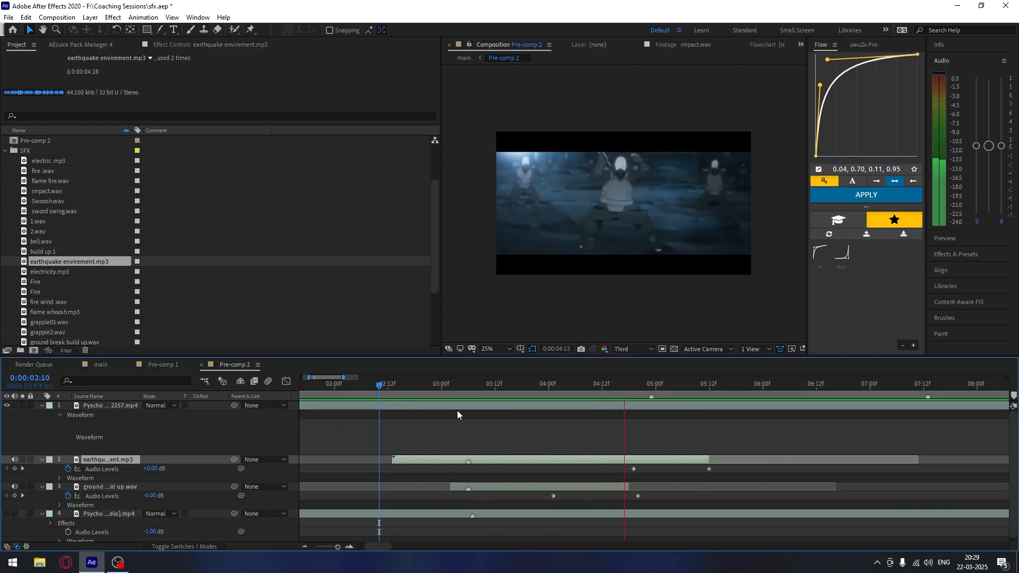
- Nudge the earthquake layer one frame later and compare the timing by previewing from 0:00:02:20
{"action": "left_click", "coordinate": [423, 387]}
{"action": "key", "text": "space"}
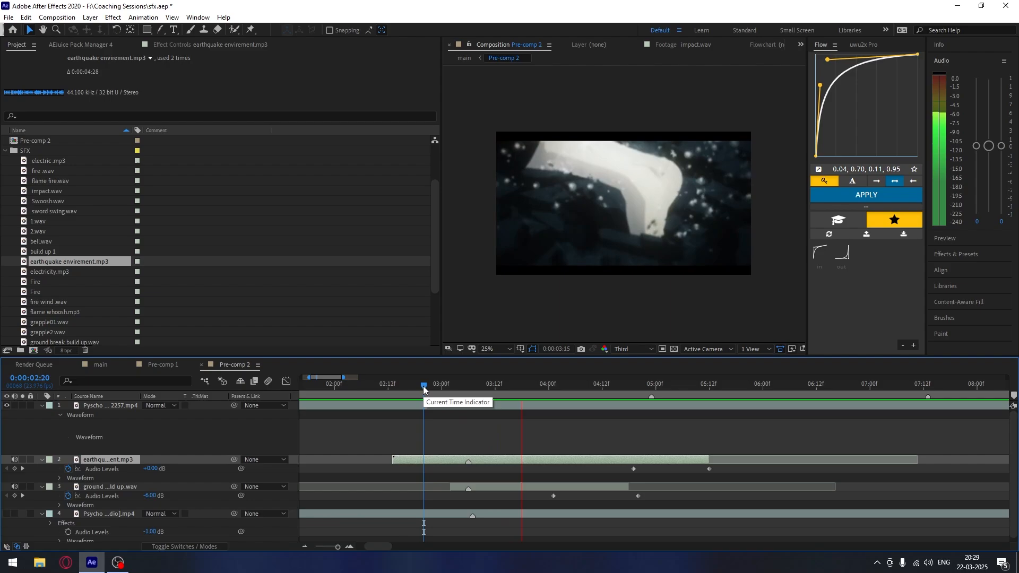
{"action": "key", "text": "space"}
{"action": "left_click_drag", "start_coordinate": [478, 462], "coordinate": [483, 462]}
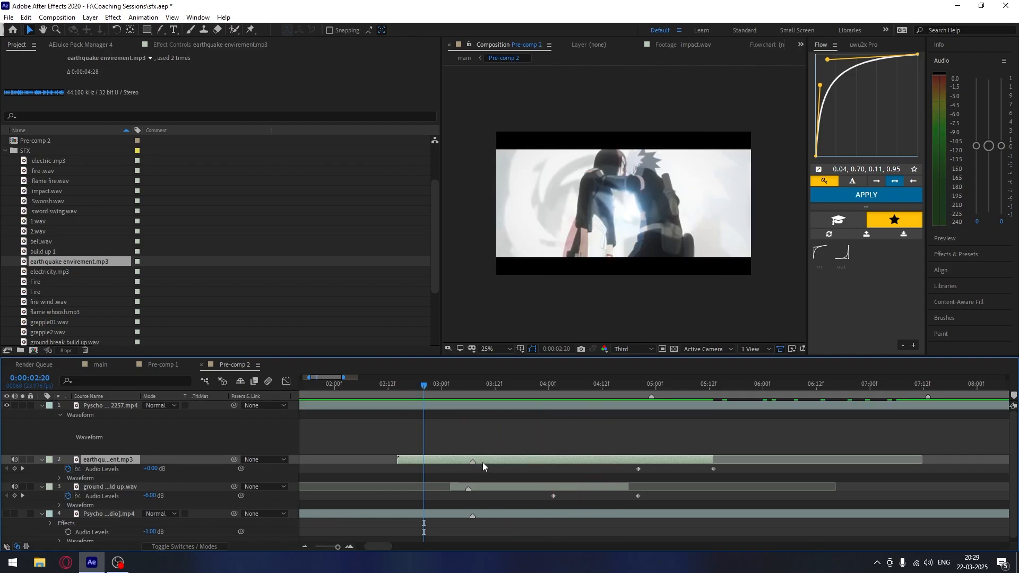
{"action": "key", "text": "space"}
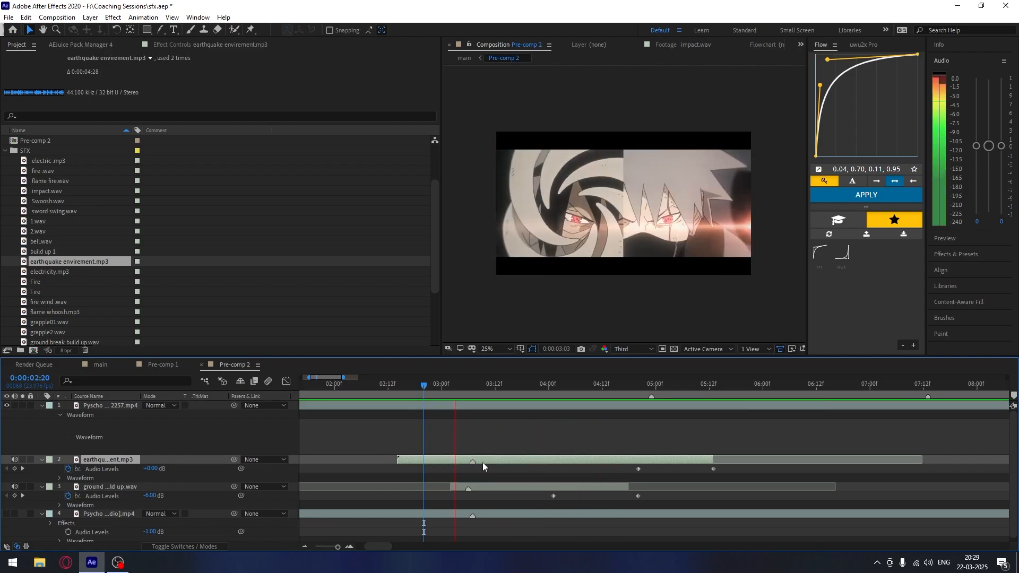
{"action": "left_click", "coordinate": [437, 384]}
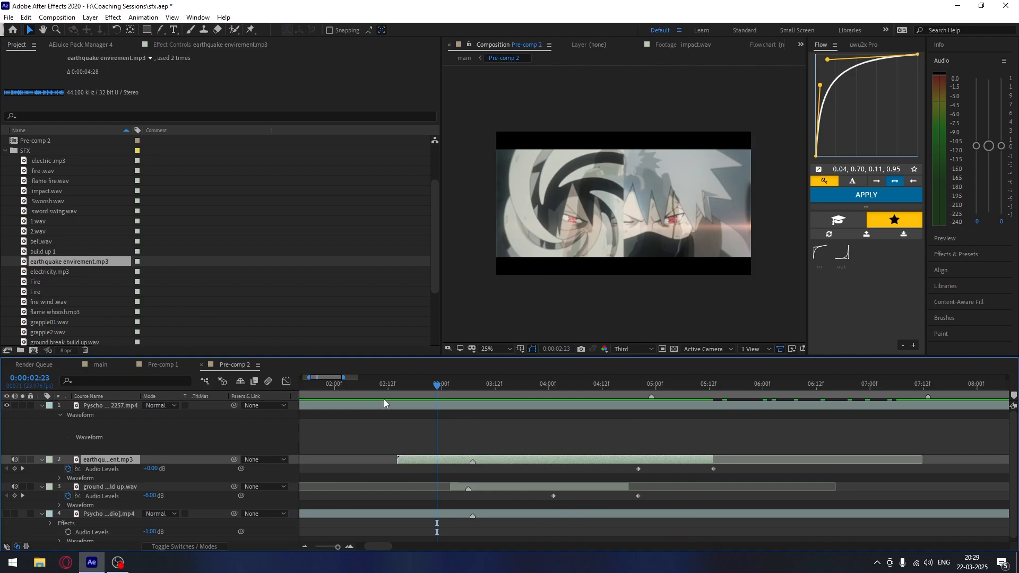
- Browse the SFX folder from 0:00:03:13 for another impact sound and audition the ground impact clip
{"action": "left_click_drag", "start_coordinate": [464, 382], "coordinate": [499, 385]}
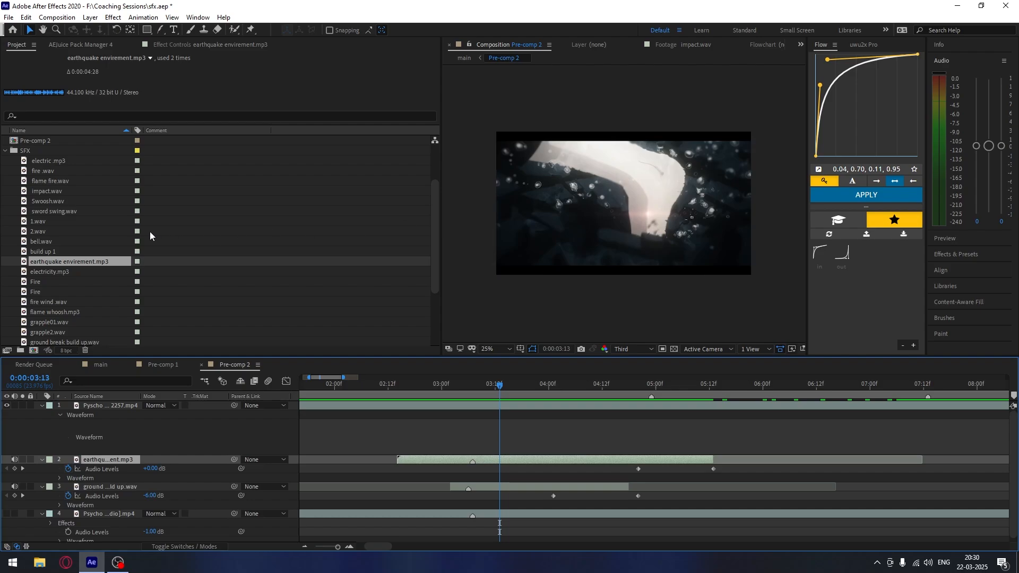
{"action": "scroll", "coordinate": [119, 230], "scroll_direction": "down", "scroll_amount": 2}
{"action": "scroll", "coordinate": [119, 231], "scroll_direction": "down", "scroll_amount": 1}
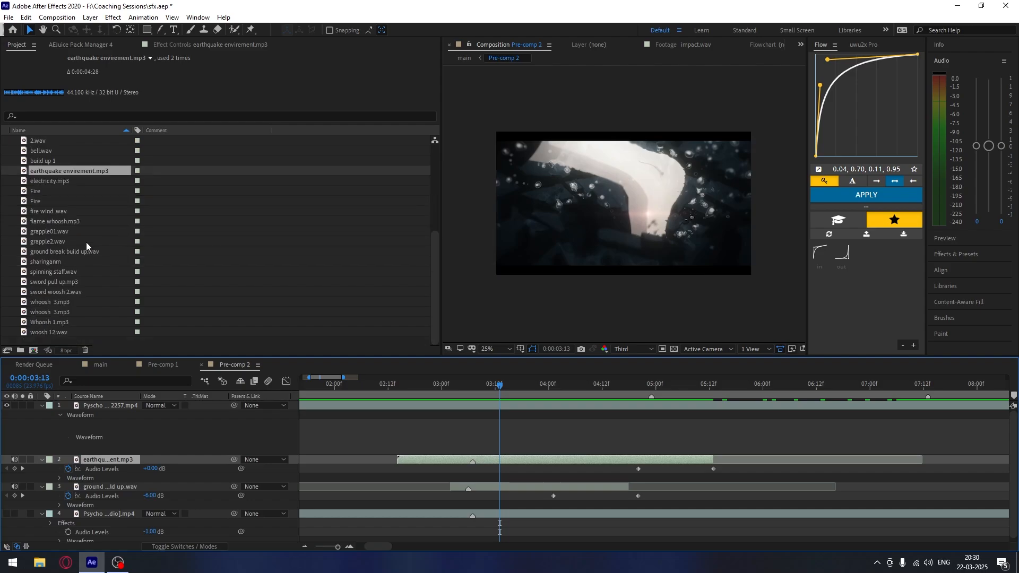
{"action": "scroll", "coordinate": [50, 267], "scroll_direction": "up", "scroll_amount": 2}
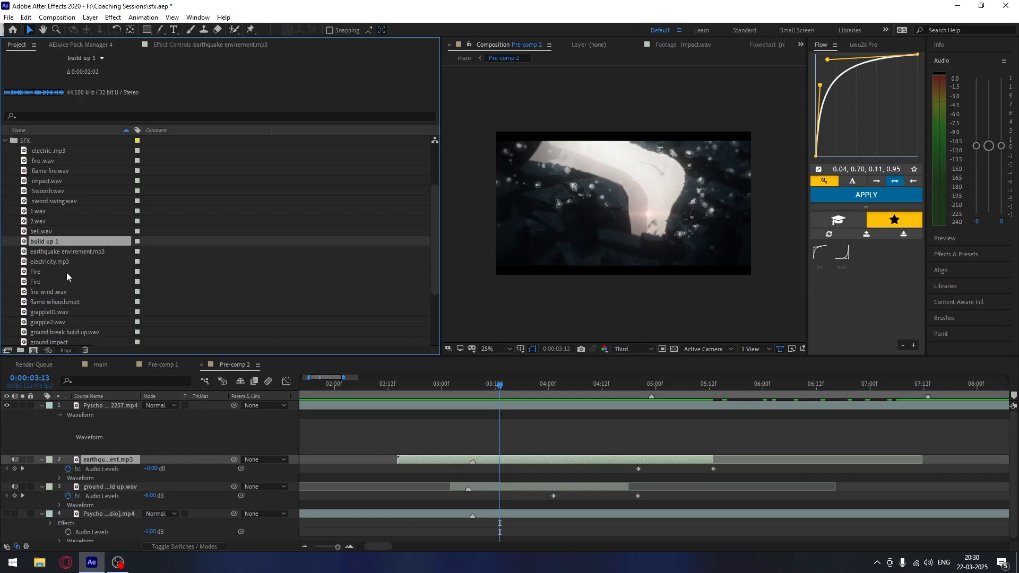
{"action": "scroll", "coordinate": [66, 272], "scroll_direction": "down", "scroll_amount": 1}
{"action": "left_click", "coordinate": [51, 303]}
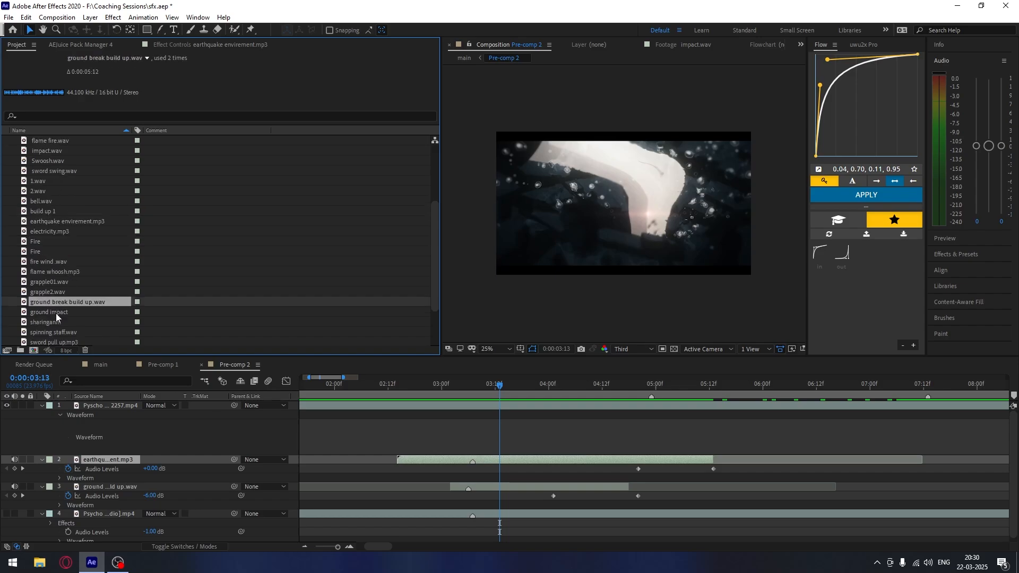
{"action": "scroll", "coordinate": [56, 314], "scroll_direction": "down", "scroll_amount": 2}
{"action": "left_click", "coordinate": [57, 251]}
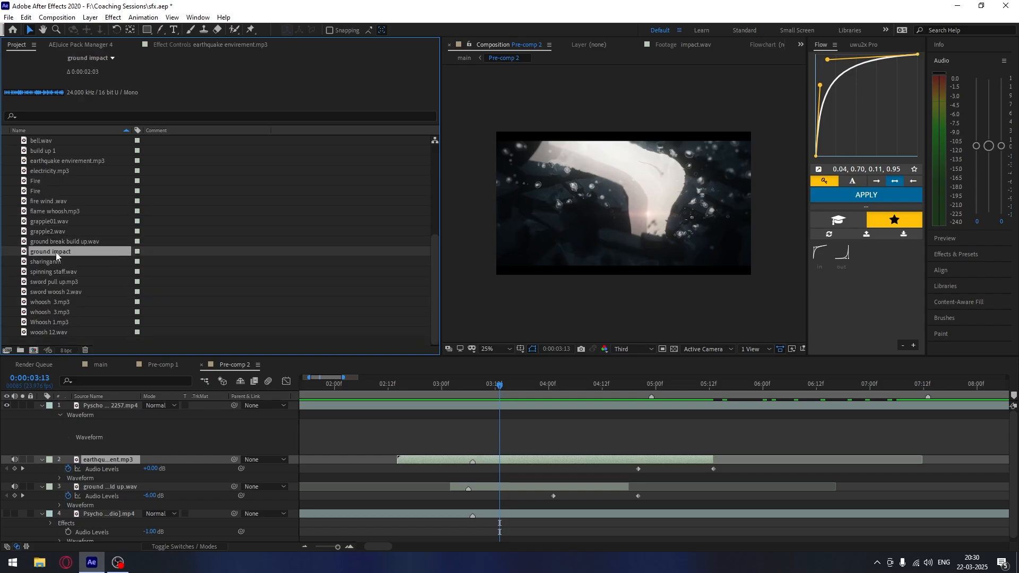
{"action": "double_click", "coordinate": [55, 253]}
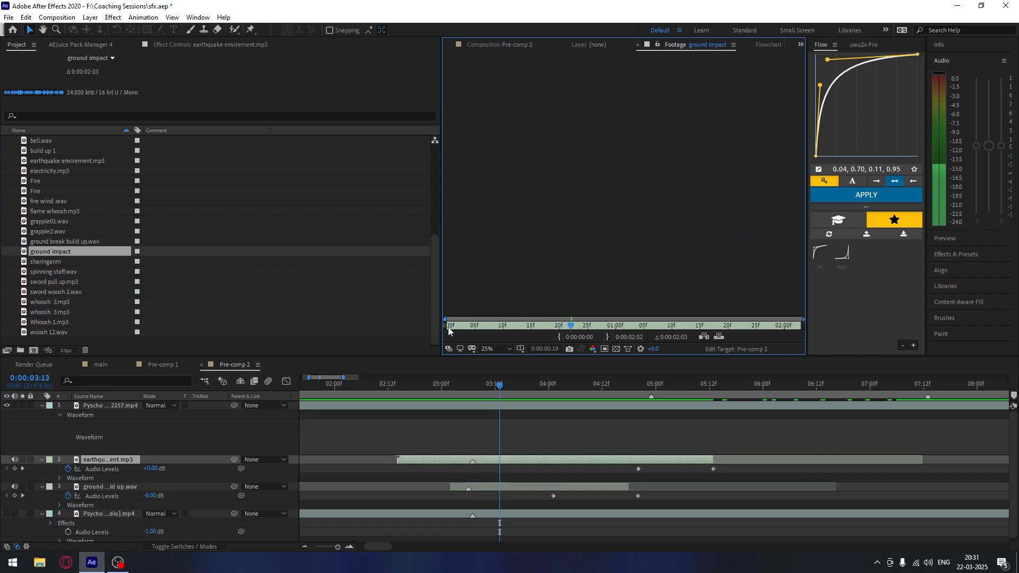
- Add the ground impact sound to the timeline with its waveform shown, start it at 0:00:03:06, and preview it
{"action": "left_click_drag", "start_coordinate": [48, 253], "coordinate": [457, 450]}
{"action": "key", "text": "l"}
{"action": "key", "text": "l"}
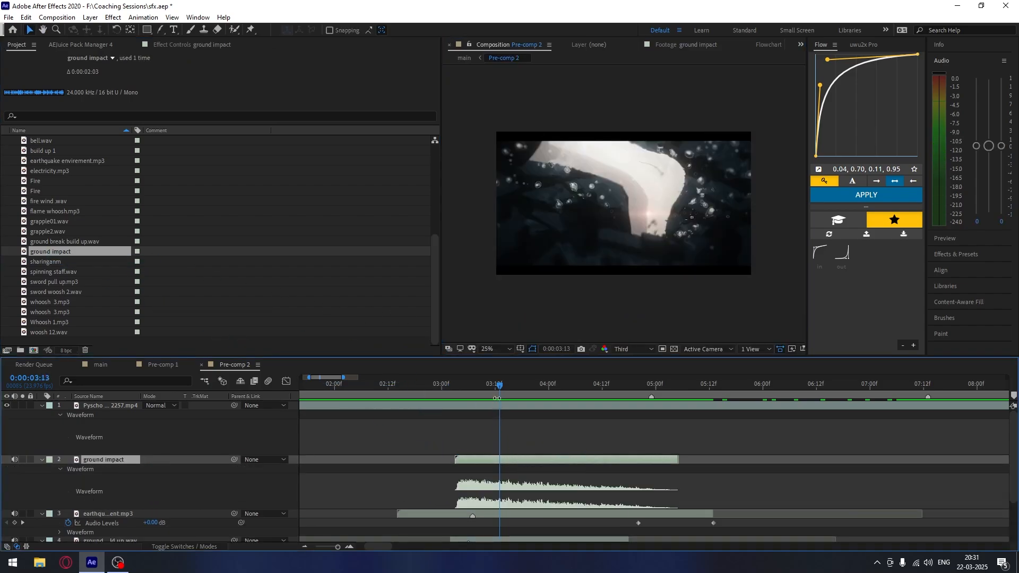
{"action": "left_click_drag", "start_coordinate": [497, 388], "coordinate": [466, 388]}
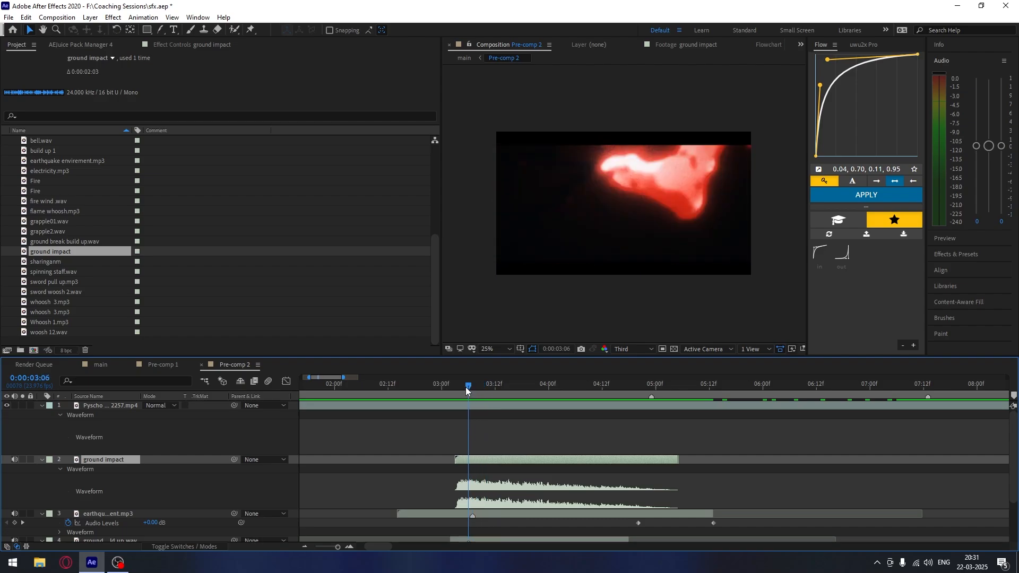
{"action": "left_click_drag", "start_coordinate": [478, 460], "coordinate": [489, 459]}
{"action": "key", "text": "space"}
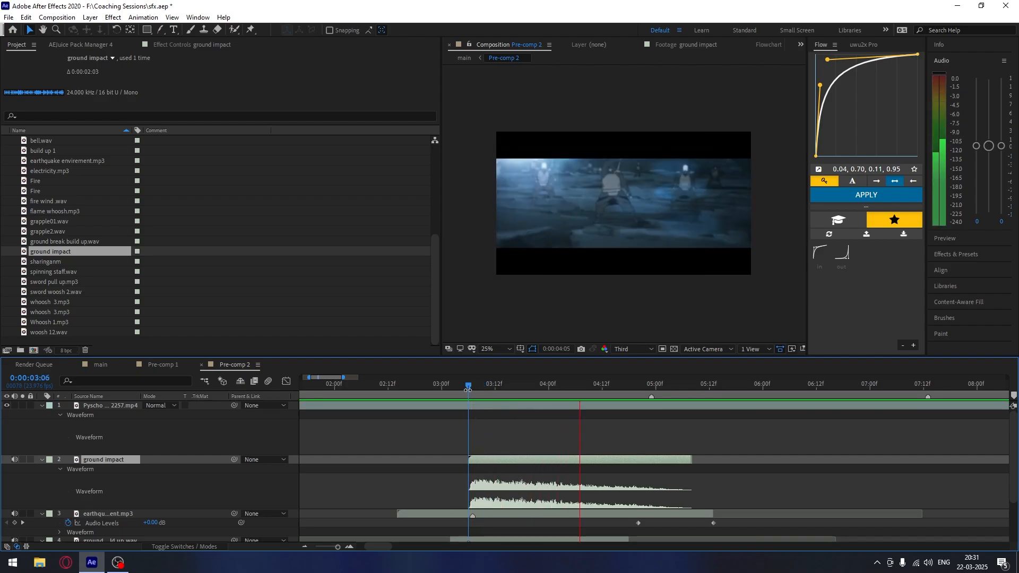
{"action": "key", "text": "space"}
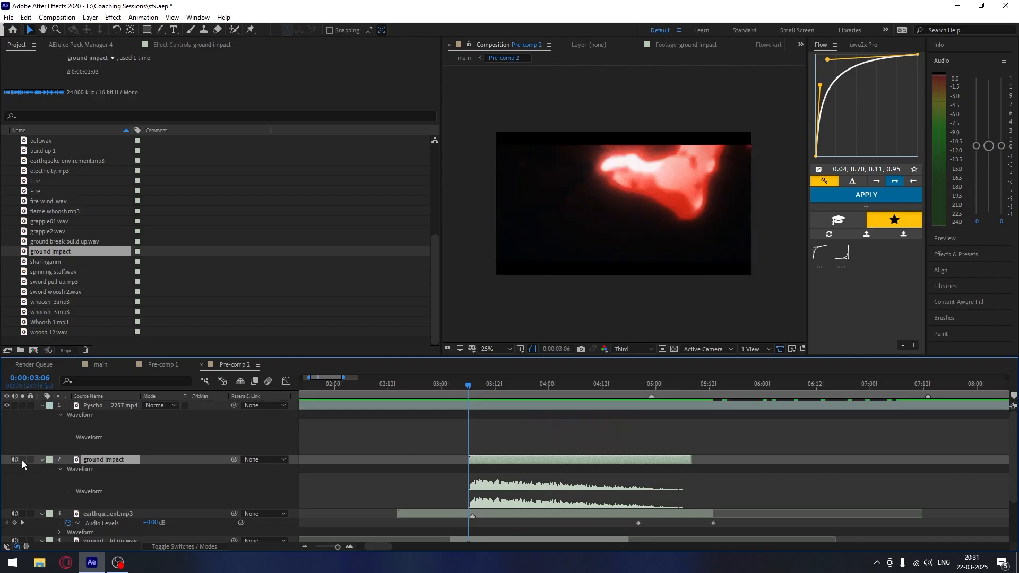
- Solo the ground impact layer and listen to it against the impact shot
{"action": "left_click", "coordinate": [22, 459]}
{"action": "key", "text": "space"}
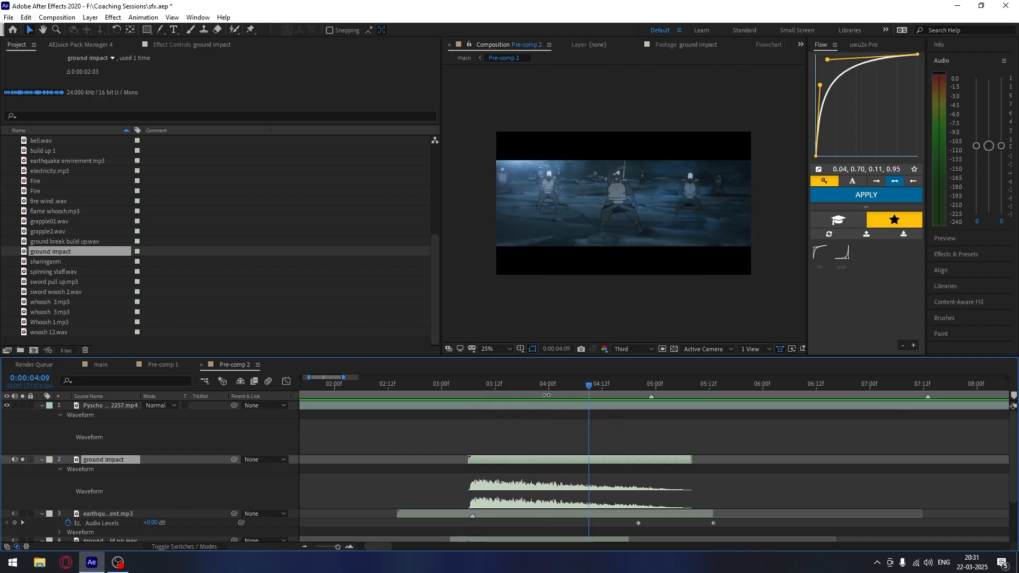
{"action": "left_click_drag", "start_coordinate": [587, 395], "coordinate": [428, 395]}
{"action": "key", "text": "space"}
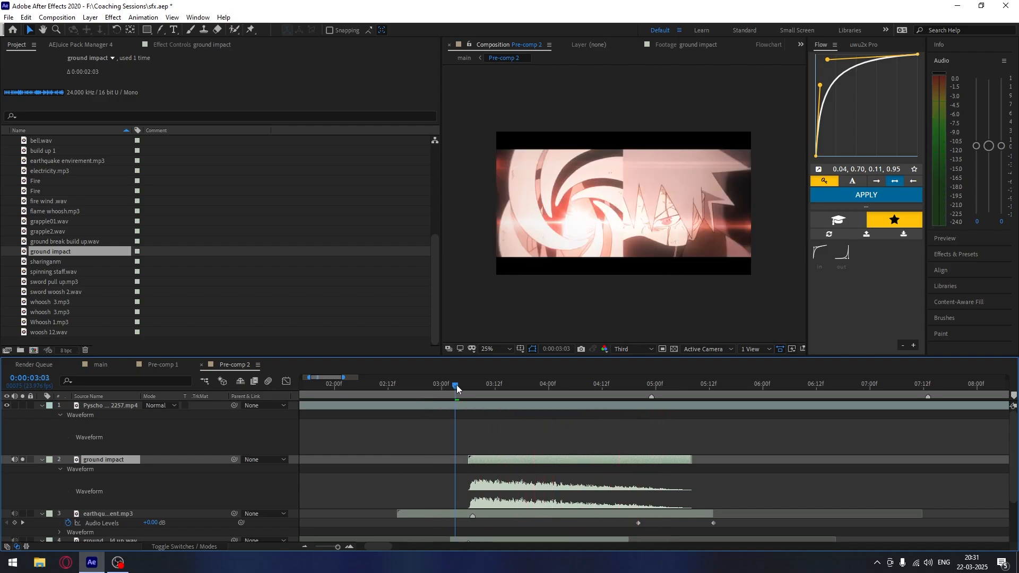
{"action": "left_click", "coordinate": [472, 395]}
{"action": "key", "text": "space"}
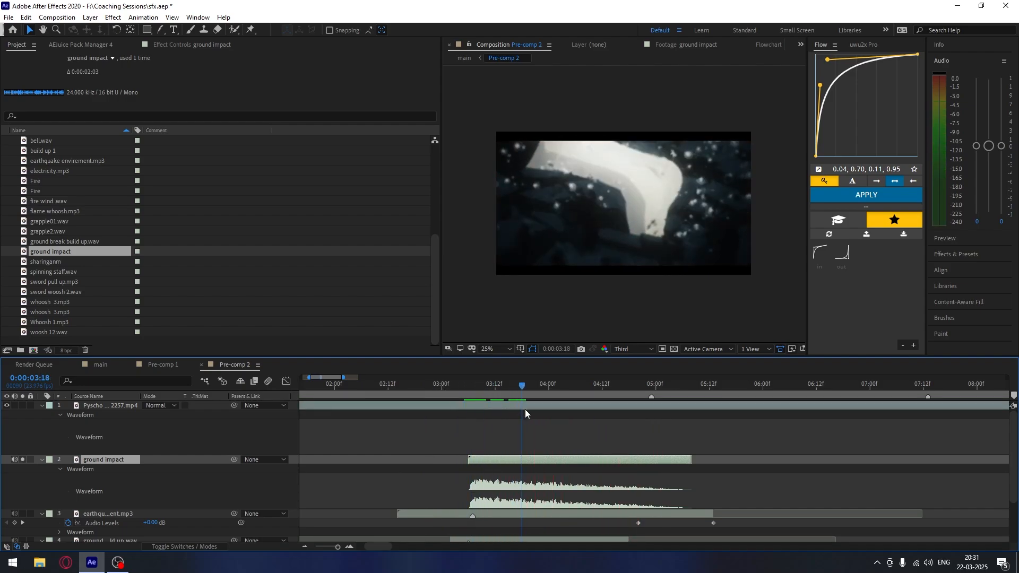
- Fade out the ground impact sound with Audio Levels keyframes starting from 0 dB at 0:00:03:18, and trim its end to about 0:00:04:11
{"action": "key", "text": "l"}
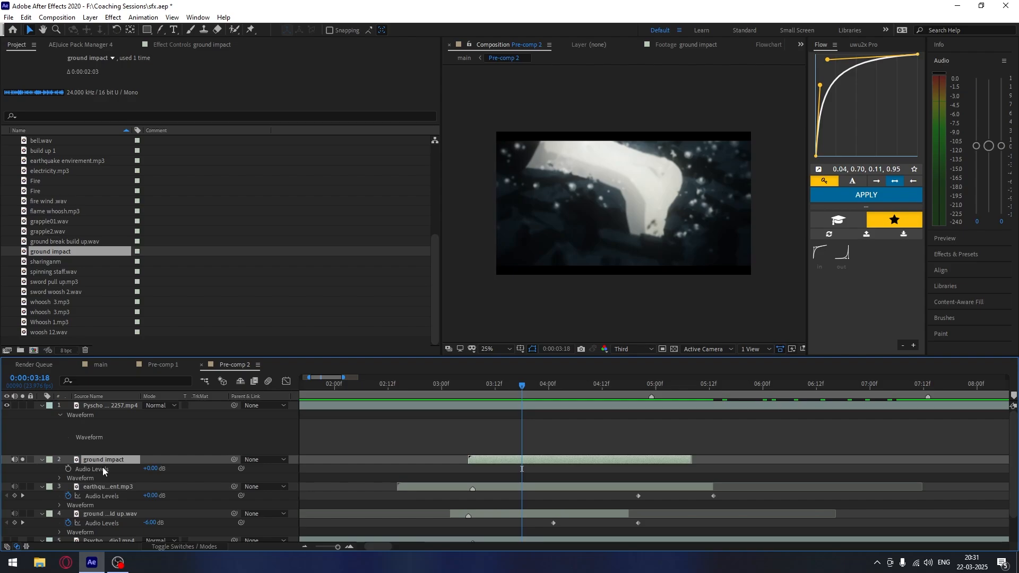
{"action": "left_click", "coordinate": [68, 470]}
{"action": "left_click_drag", "start_coordinate": [152, 469], "coordinate": [140, 467]}
{"action": "left_click_drag", "start_coordinate": [499, 385], "coordinate": [486, 385]}
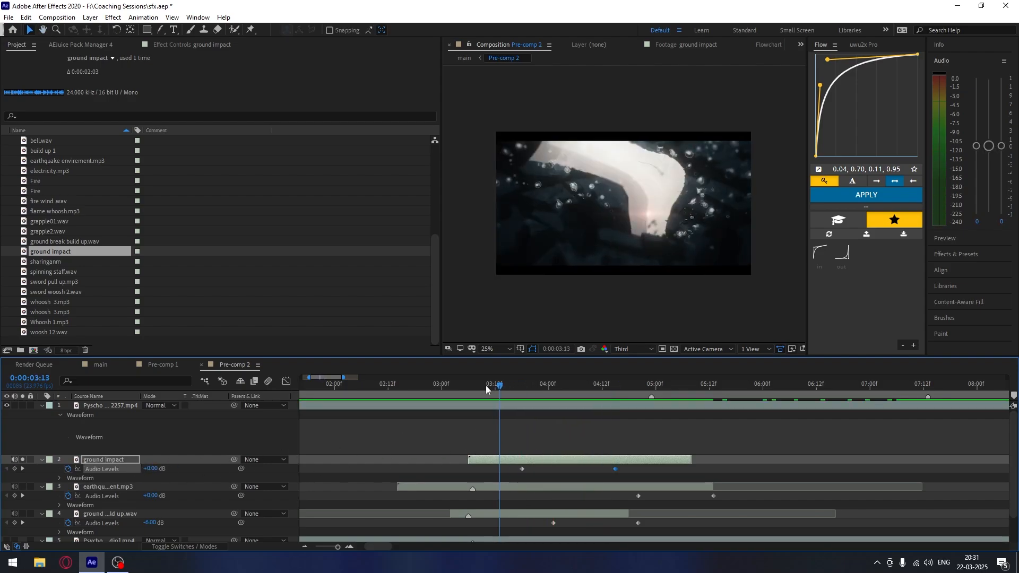
{"action": "key", "text": "space"}
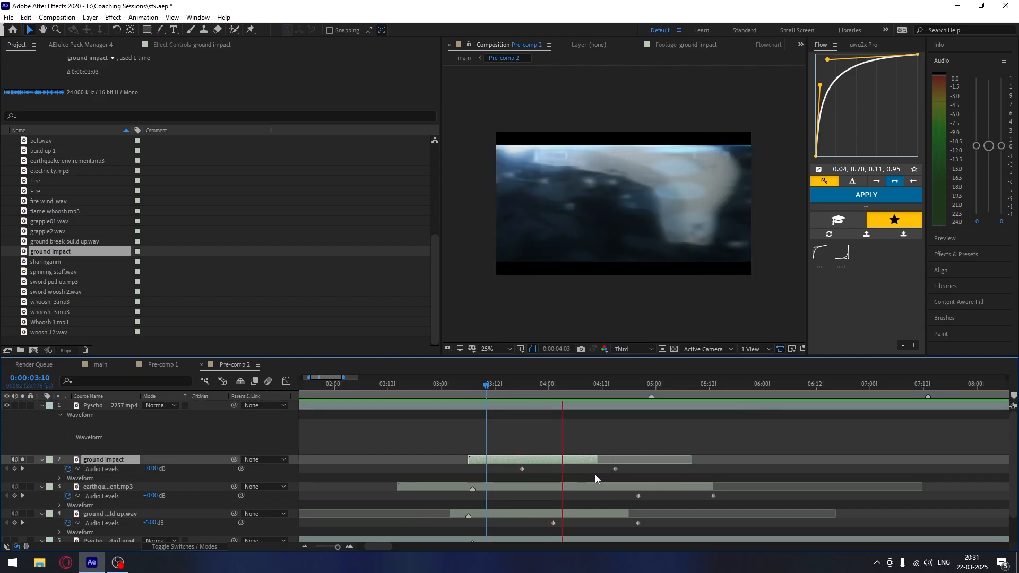
- Turn off solo on the ground impact layer and preview the full sound mix from 0:00:02:09
{"action": "left_click_drag", "start_coordinate": [514, 384], "coordinate": [400, 392]}
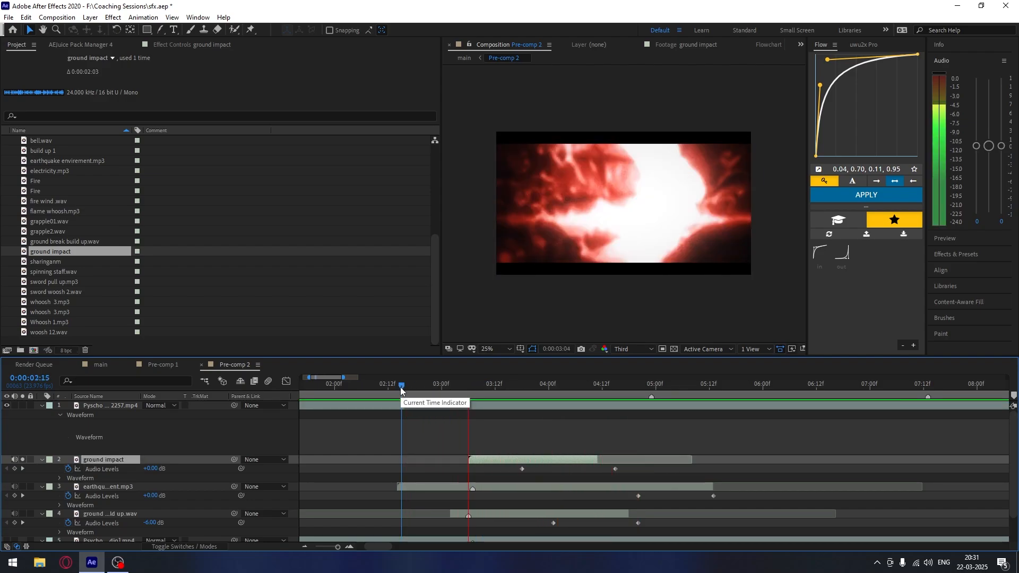
{"action": "left_click", "coordinate": [449, 386]}
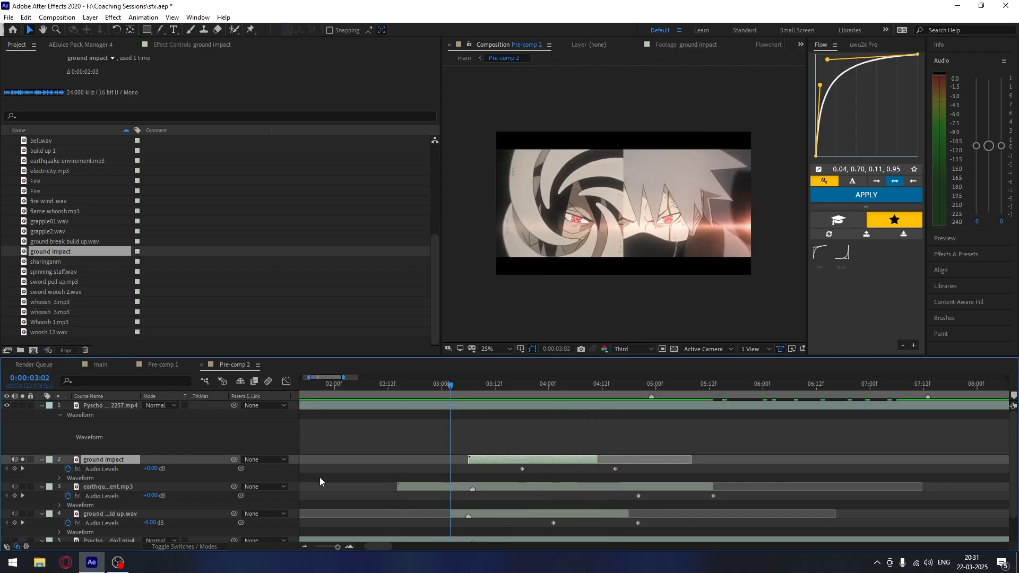
{"action": "key", "text": "space"}
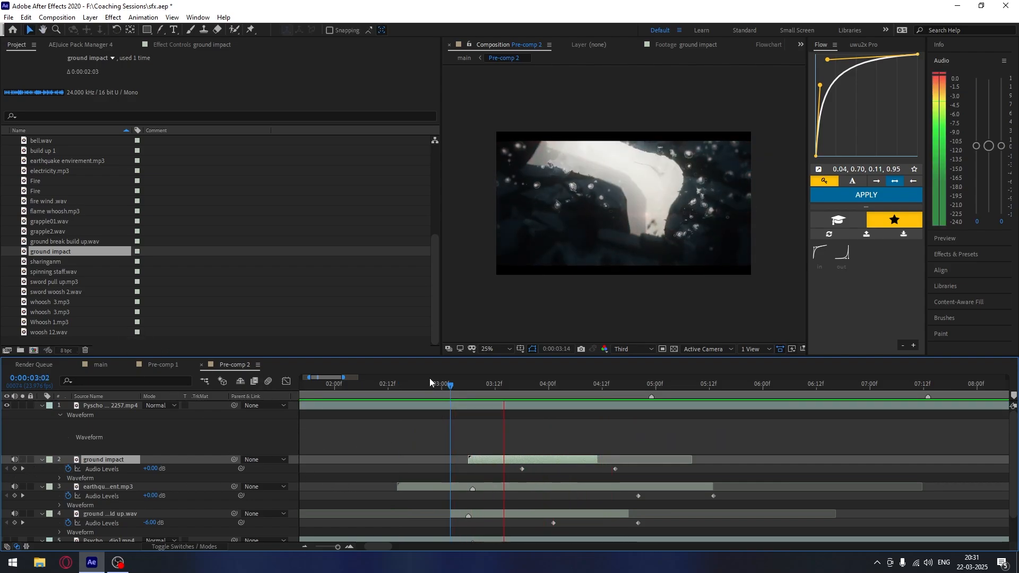
{"action": "left_click", "coordinate": [375, 388]}
{"action": "key", "text": "space"}
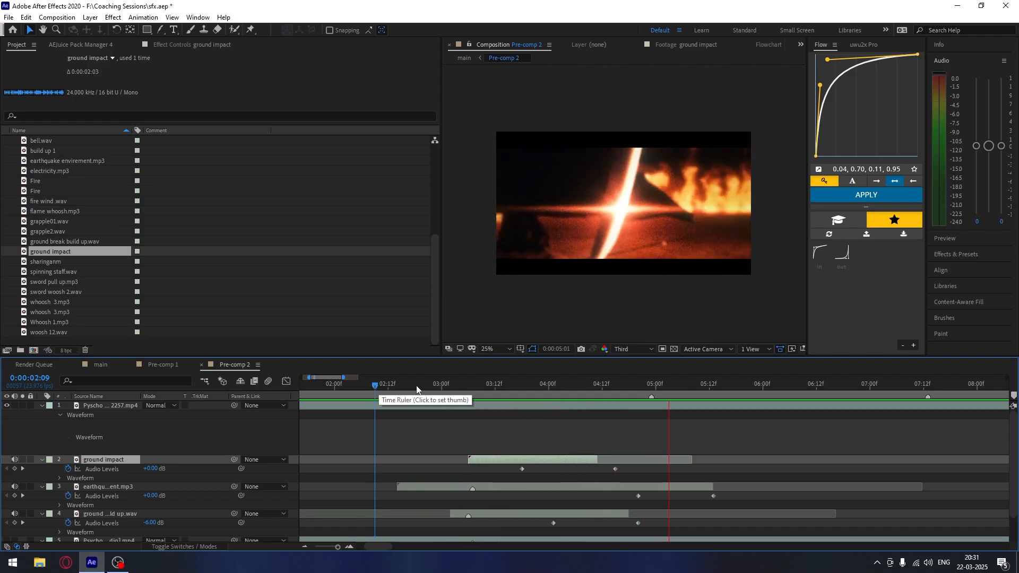
{"action": "left_click_drag", "start_coordinate": [417, 386], "coordinate": [455, 389]}
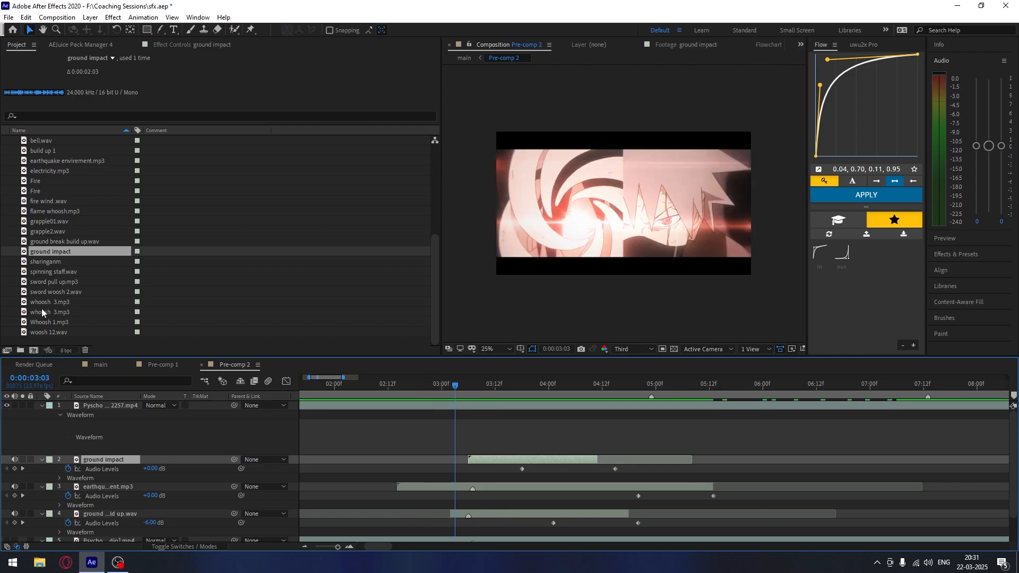
- Audition the sharinganm sound, add it above the ground impact layer at -14 dB, and show its waveform
{"action": "double_click", "coordinate": [53, 261]}
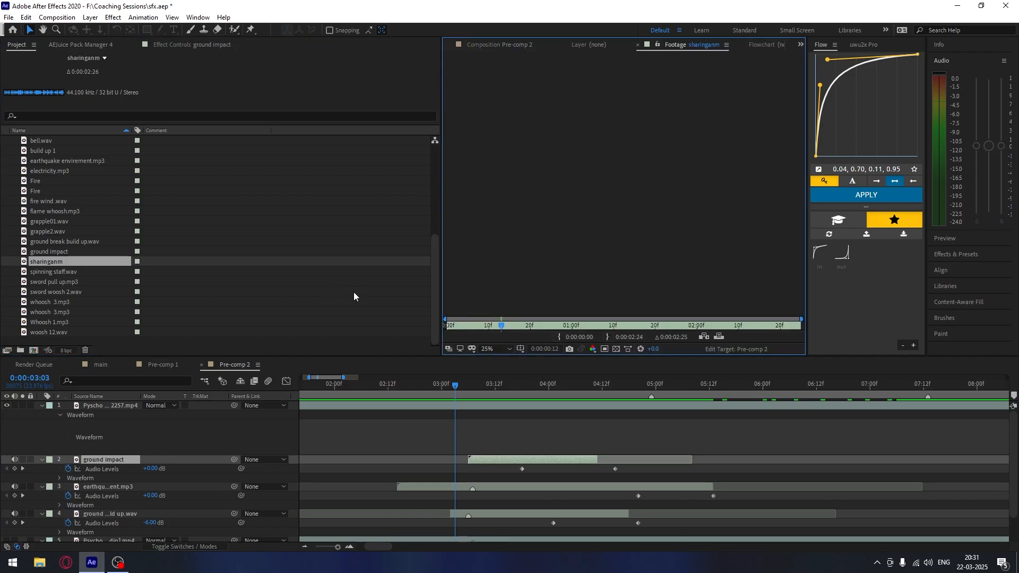
{"action": "left_click_drag", "start_coordinate": [44, 262], "coordinate": [390, 434]}
{"action": "key", "text": "l"}
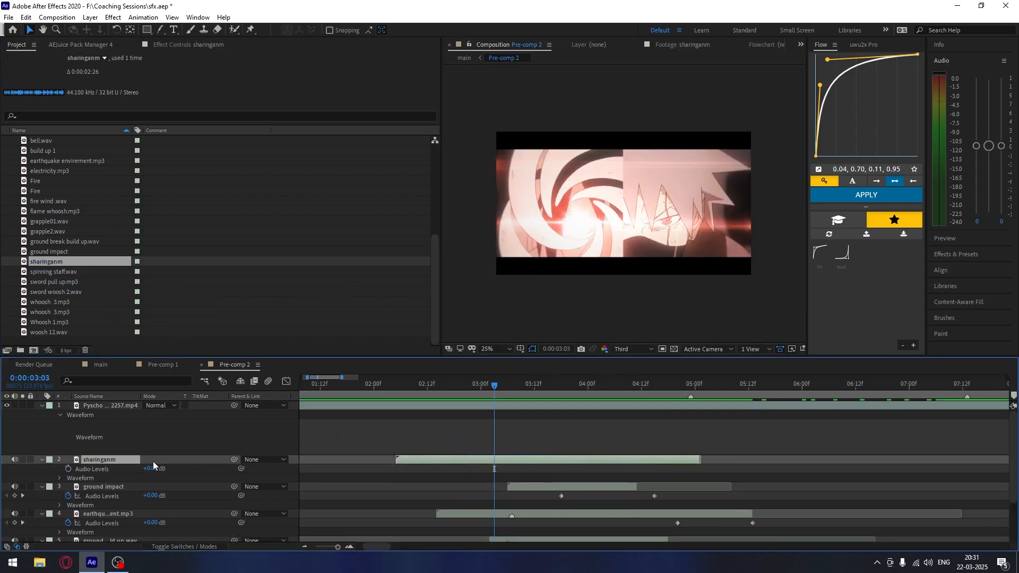
{"action": "left_click_drag", "start_coordinate": [151, 468], "coordinate": [144, 469]}
{"action": "key", "text": "l"}
{"action": "key", "text": "l"}
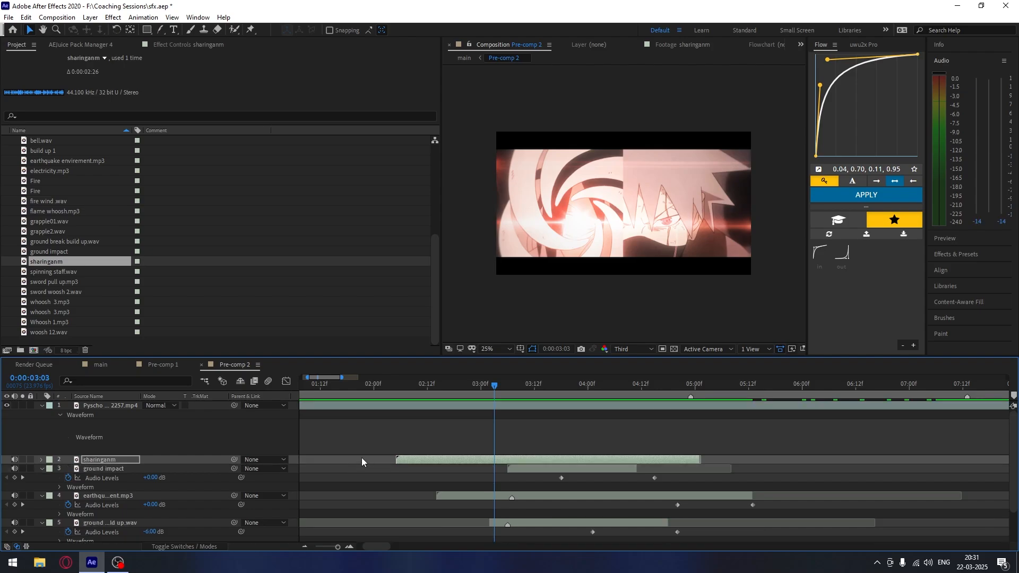
- Move the sharinganm layer later to start at 0:00:03:05, then solo it and preview
{"action": "left_click_drag", "start_coordinate": [516, 457], "coordinate": [619, 454]}
{"action": "key", "text": "space"}
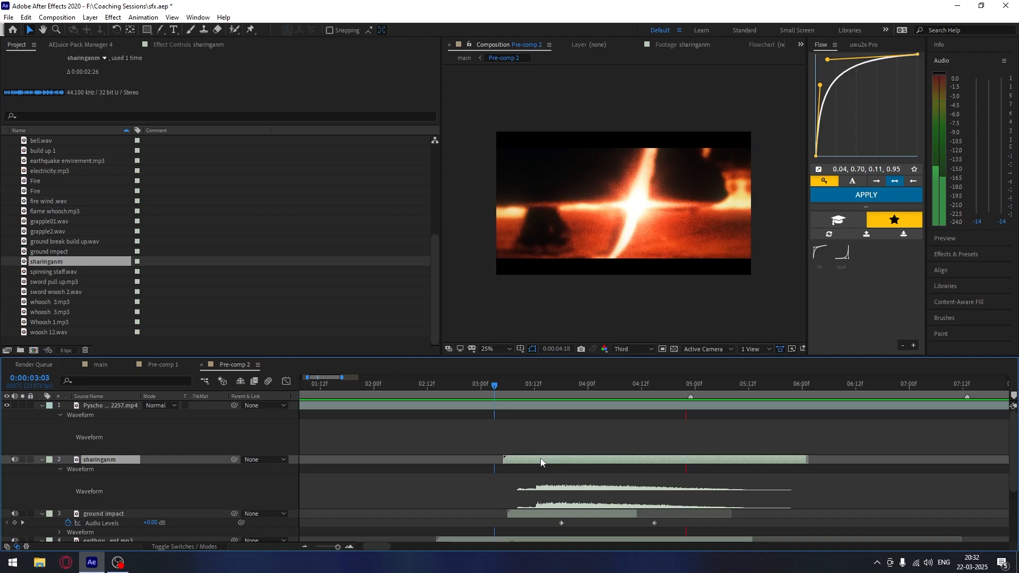
{"action": "left_click", "coordinate": [503, 382]}
{"action": "left_click", "coordinate": [22, 460]}
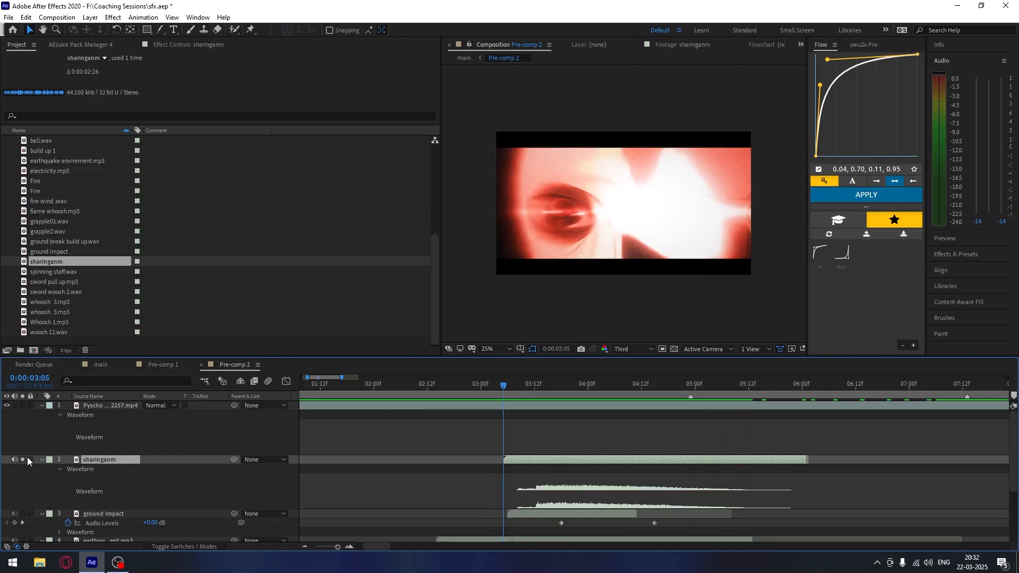
{"action": "key", "text": "space"}
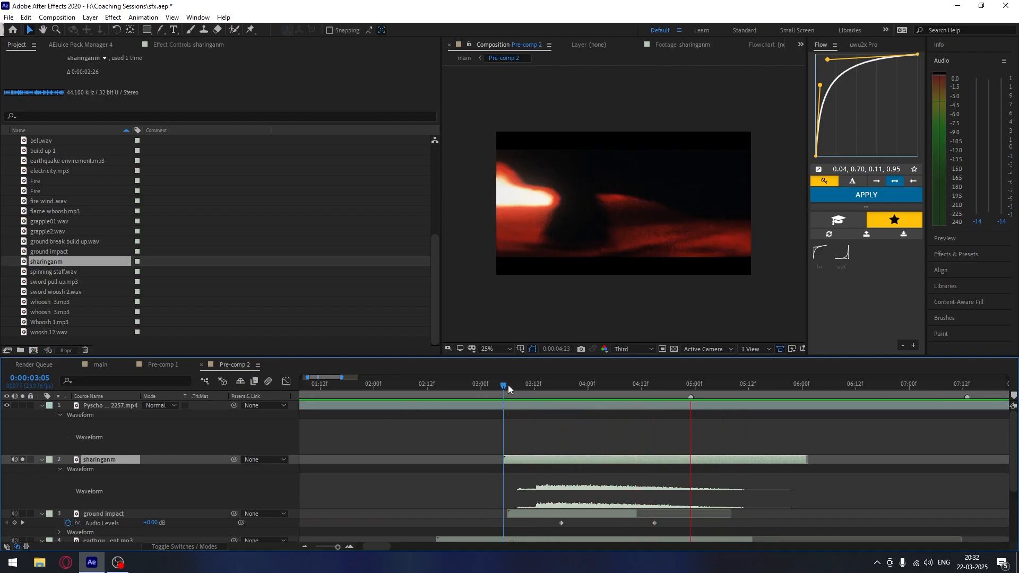
- Shift the sharinganm layer earlier to start at about 0:00:02:21 and preview it from 0:00:03:00
{"action": "mouse_move", "coordinate": [507, 384]}
{"action": "left_mouse_down"}
{"action": "mouse_move", "coordinate": [481, 387]}
{"action": "mouse_move", "coordinate": [503, 393]}
{"action": "left_mouse_up"}
{"action": "left_click_drag", "start_coordinate": [537, 465], "coordinate": [505, 460]}
{"action": "left_click_drag", "start_coordinate": [500, 394], "coordinate": [480, 389]}
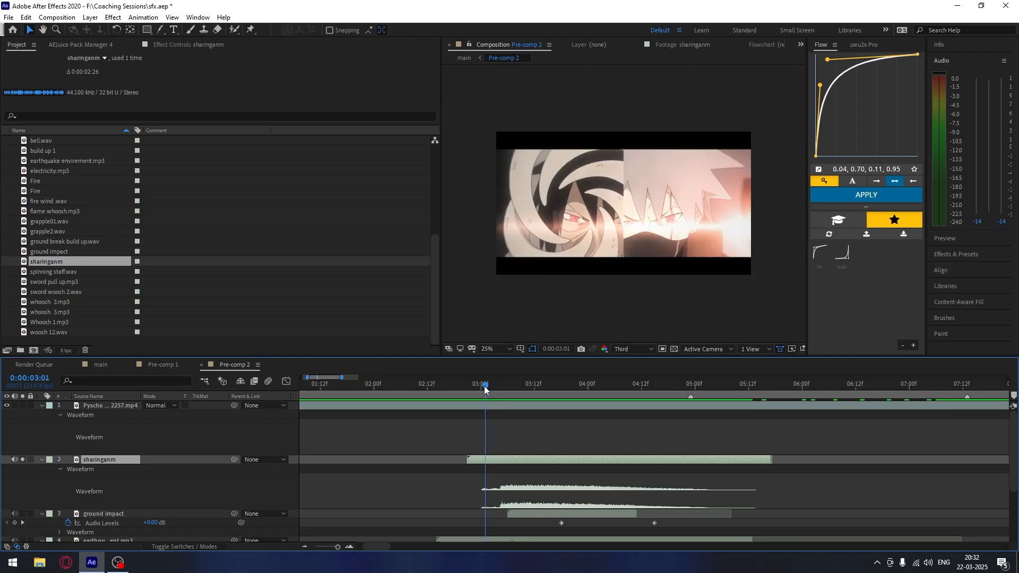
{"action": "key", "text": "space"}
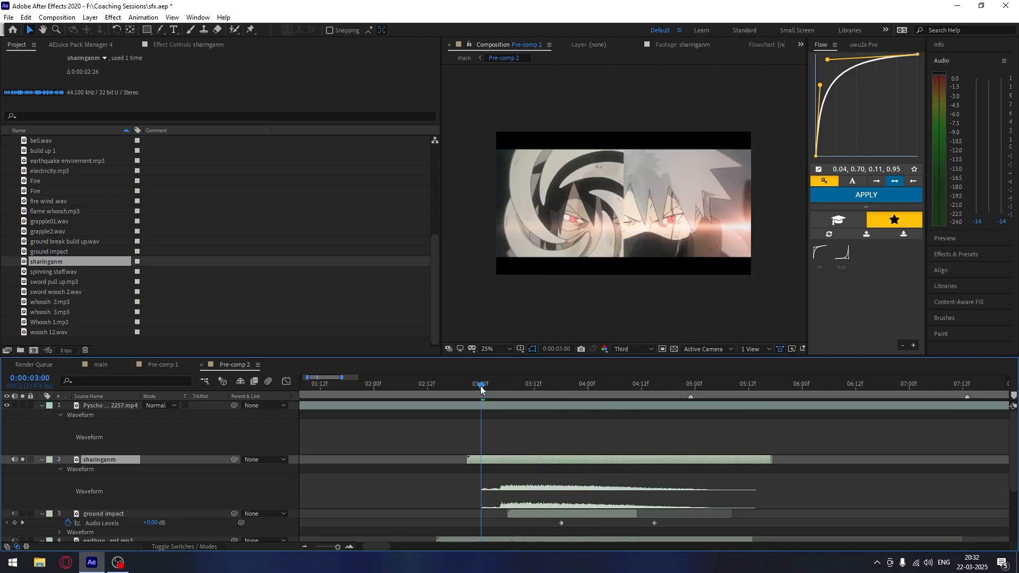
{"action": "key", "text": "space"}
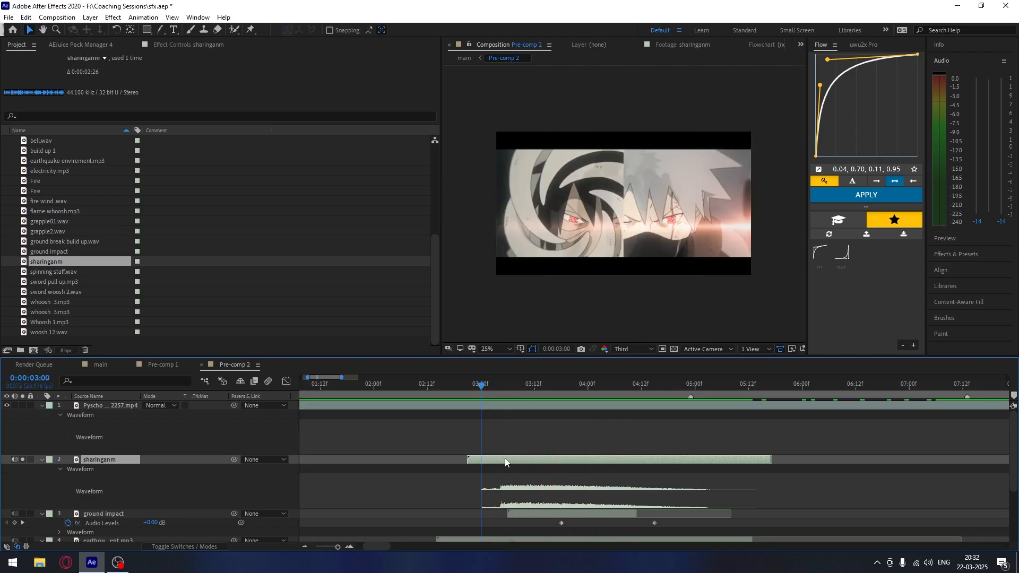
- Try the sharinganm layer one frame earlier and then two frames later, previewing the timing from 0:00:03:00
{"action": "left_click_drag", "start_coordinate": [505, 459], "coordinate": [500, 459]}
{"action": "key", "text": "space"}
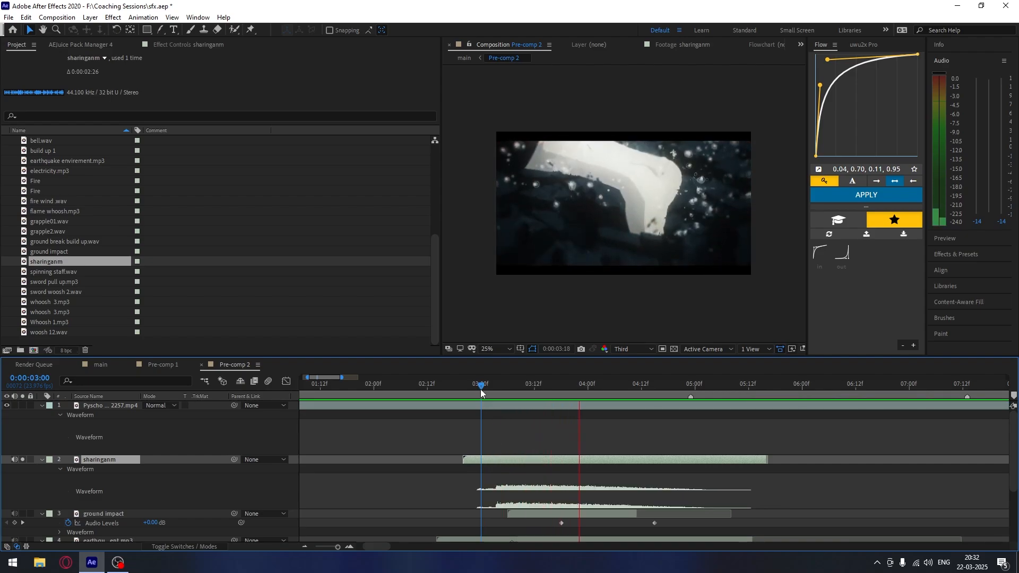
{"action": "key", "text": "space"}
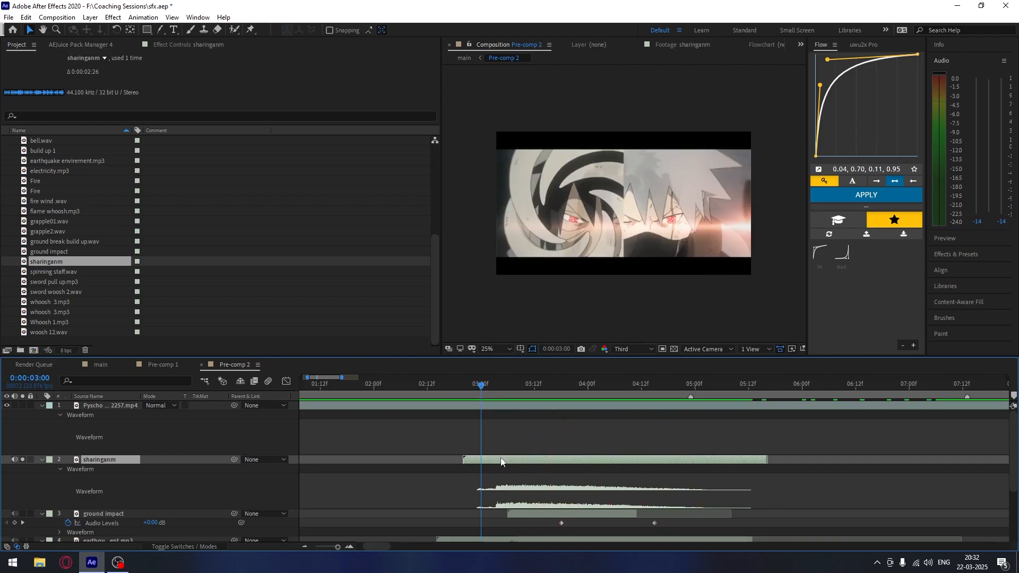
{"action": "left_click_drag", "start_coordinate": [500, 460], "coordinate": [505, 461]}
{"action": "key", "text": "space"}
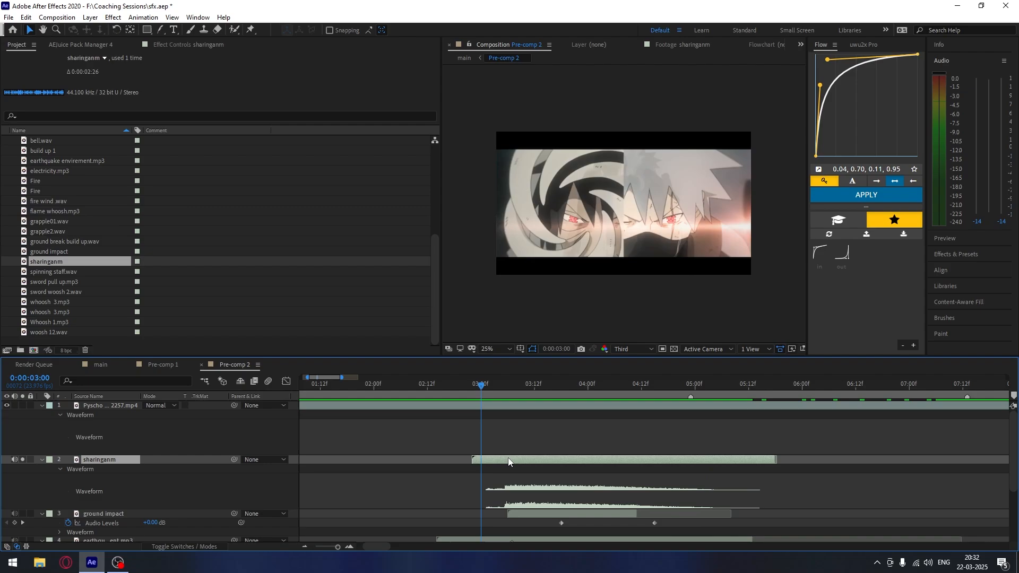
- Nudge the sharinganm layer one frame earlier, turn off its solo, and preview the full mix from 0:00:02:23
{"action": "left_click", "coordinate": [479, 392]}
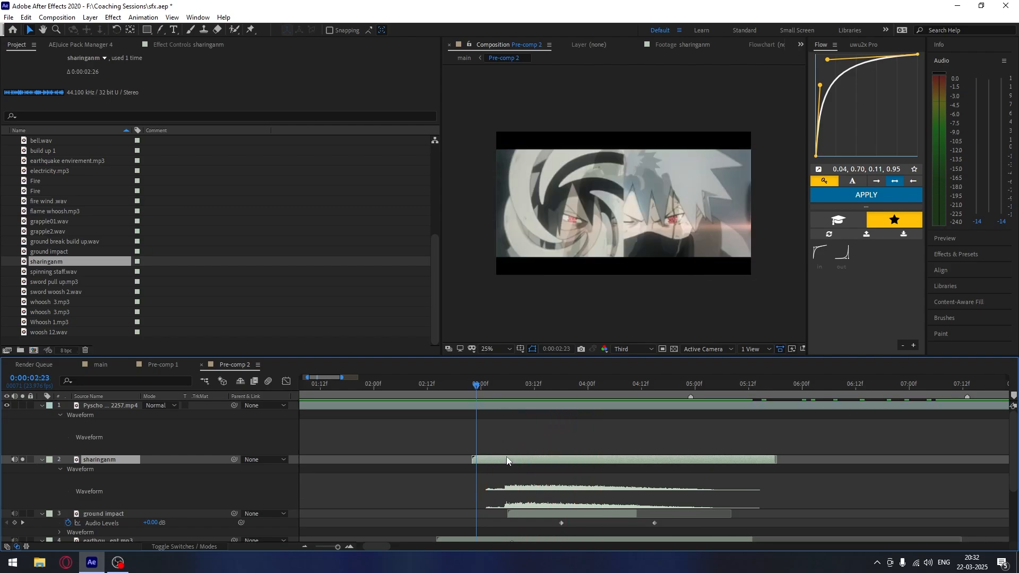
{"action": "left_click_drag", "start_coordinate": [507, 461], "coordinate": [504, 460]}
{"action": "key", "text": "space"}
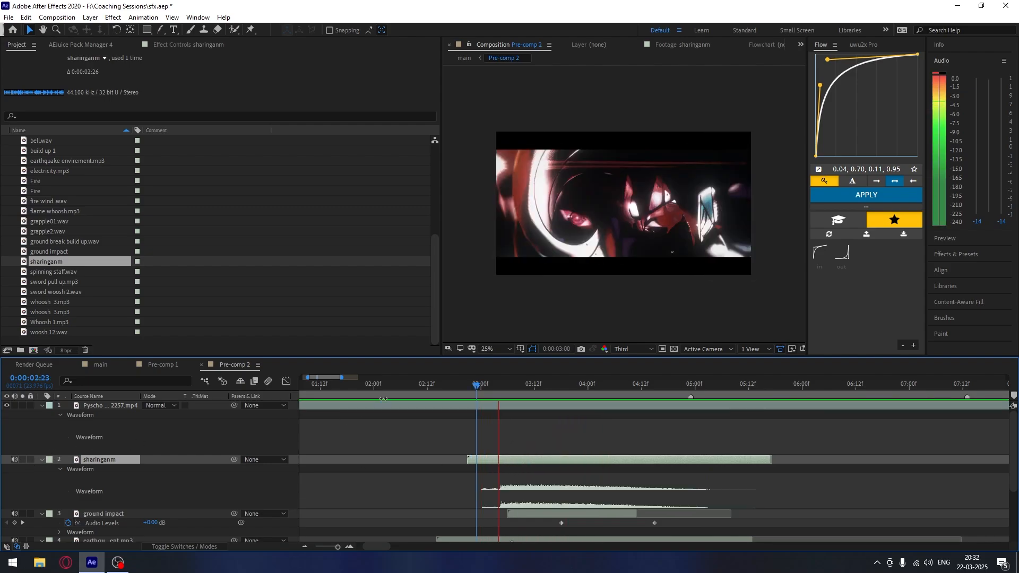
- Set the sharinganm layer's audio level to -8 dB and preview the mix from 0:00:03:00
{"action": "left_click", "coordinate": [481, 384]}
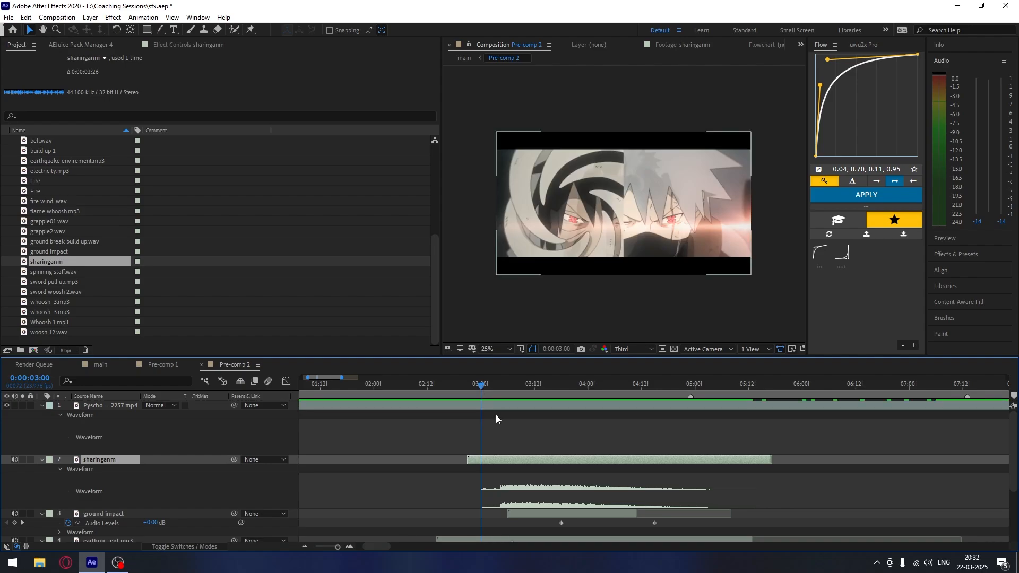
{"action": "key", "text": "l"}
{"action": "left_click_drag", "start_coordinate": [158, 472], "coordinate": [160, 473]}
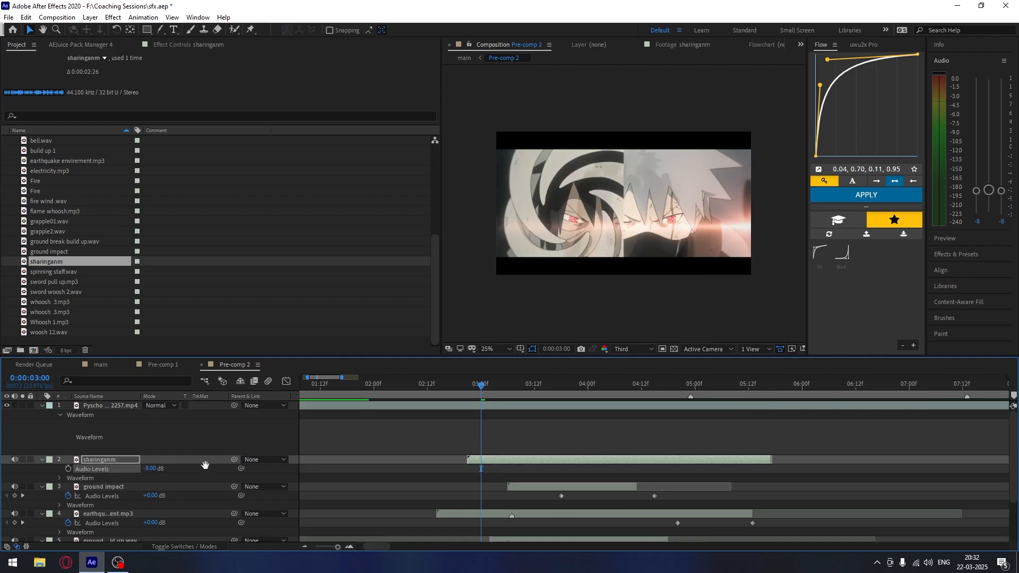
{"action": "key", "text": "space"}
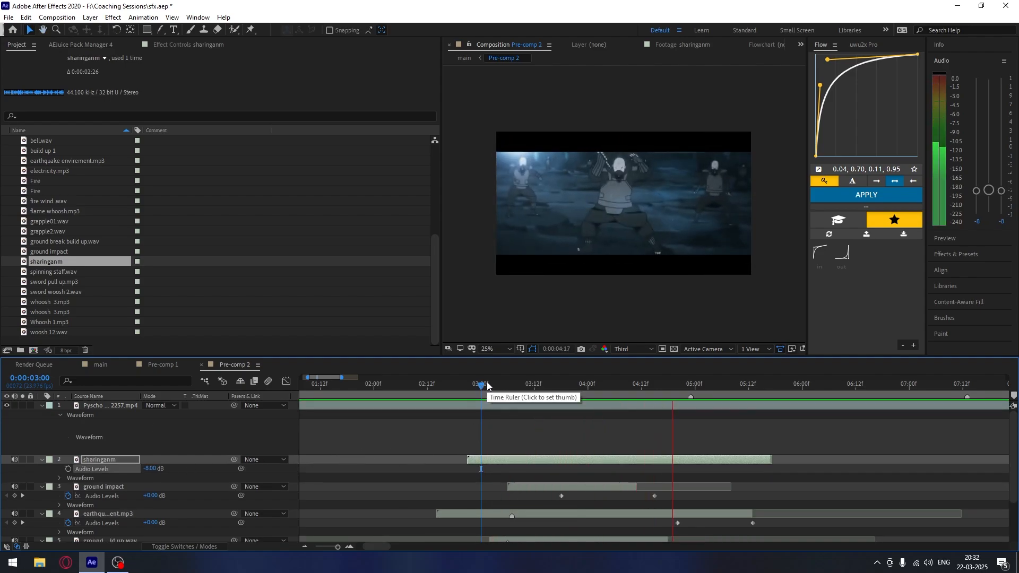
- Preview the full mix from several points between 0:00:01:19 and 0:00:04:02, including 0:00:03:10, to judge the layered sounds
{"action": "left_click_drag", "start_coordinate": [481, 386], "coordinate": [352, 387]}
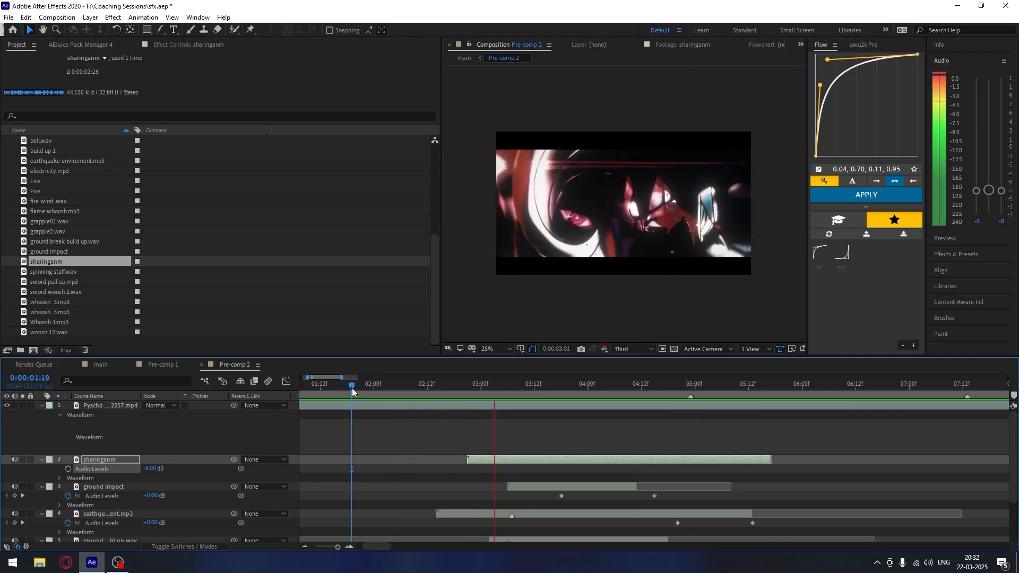
{"action": "left_click", "coordinate": [489, 389]}
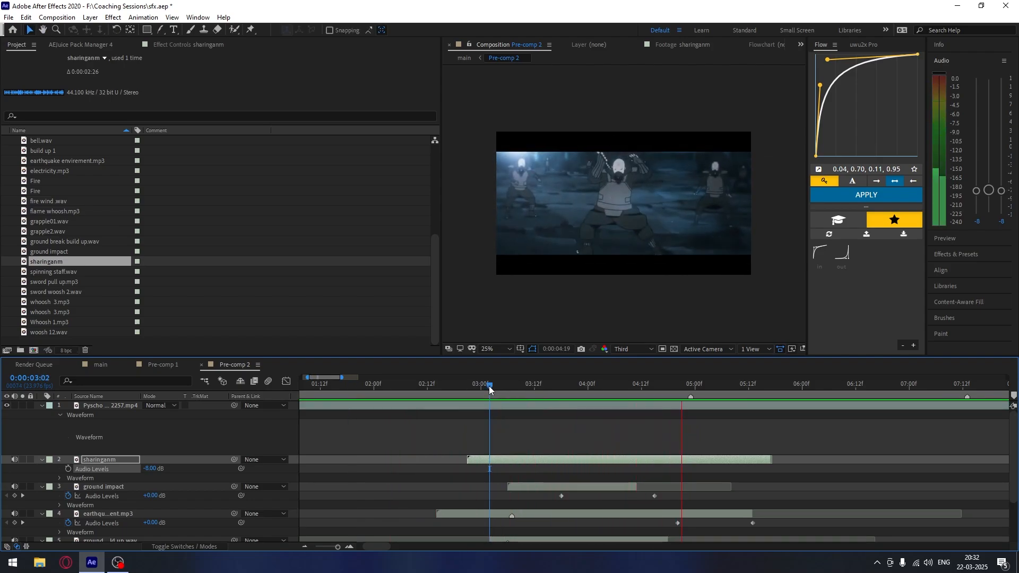
{"action": "left_click_drag", "start_coordinate": [490, 390], "coordinate": [591, 404]}
{"action": "key", "text": "space"}
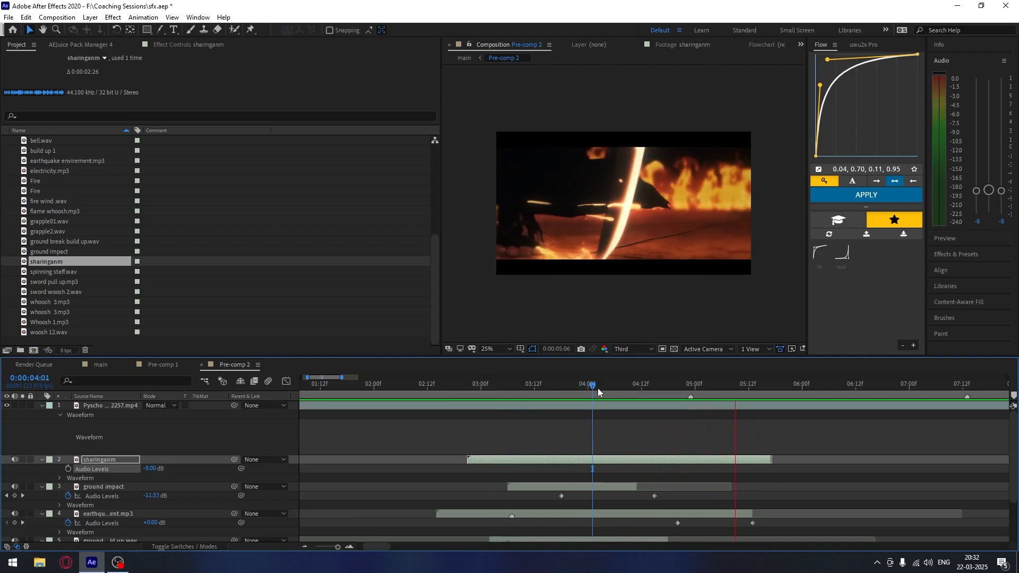
{"action": "left_click", "coordinate": [598, 387]}
{"action": "scroll", "coordinate": [644, 479], "scroll_direction": "down", "scroll_amount": 3}
{"action": "key", "text": "space"}
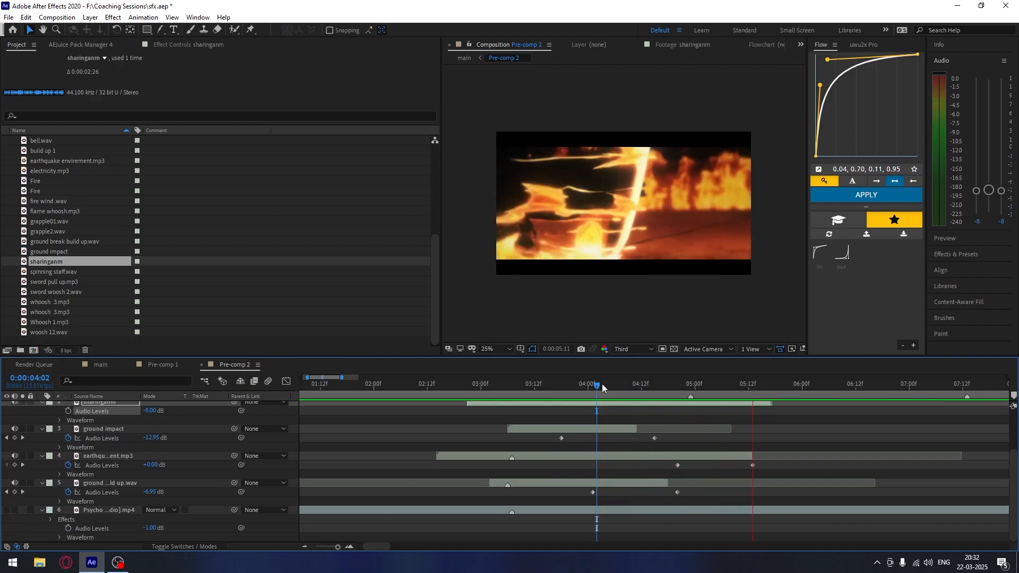
{"action": "left_click", "coordinate": [526, 385]}
{"action": "key", "text": "space"}
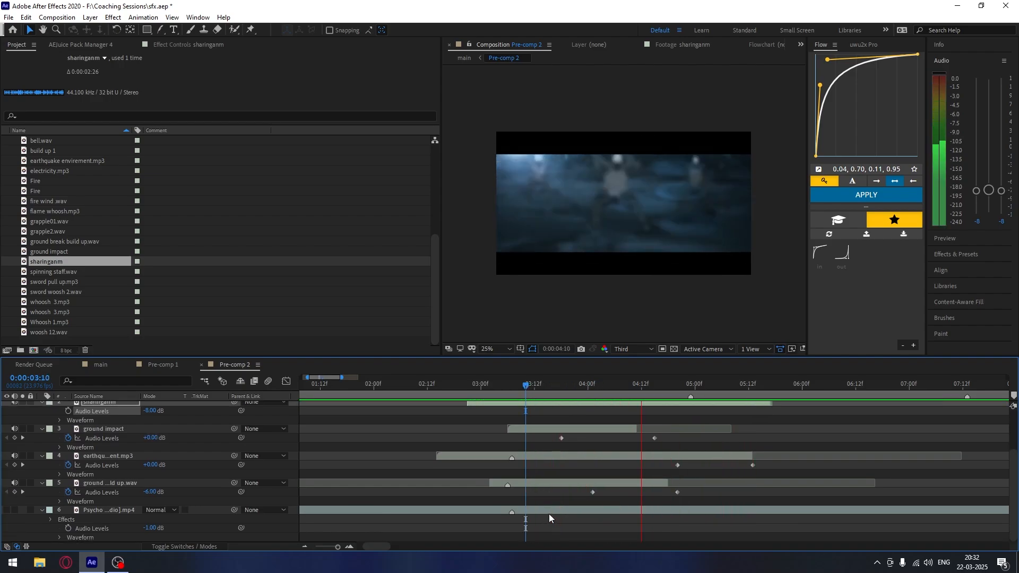
- Go to 0:00:03:22 and import the small_whoosh_fast_1 sound from the AEJuice library into Pre-comp 2
{"action": "mouse_move", "coordinate": [635, 386]}
{"action": "left_mouse_down"}
{"action": "mouse_move", "coordinate": [727, 412]}
{"action": "mouse_move", "coordinate": [670, 414]}
{"action": "mouse_move", "coordinate": [708, 419]}
{"action": "mouse_move", "coordinate": [680, 422]}
{"action": "mouse_move", "coordinate": [584, 414]}
{"action": "mouse_move", "coordinate": [596, 397]}
{"action": "mouse_move", "coordinate": [655, 400]}
{"action": "mouse_move", "coordinate": [607, 406]}
{"action": "mouse_move", "coordinate": [629, 405]}
{"action": "left_mouse_up"}
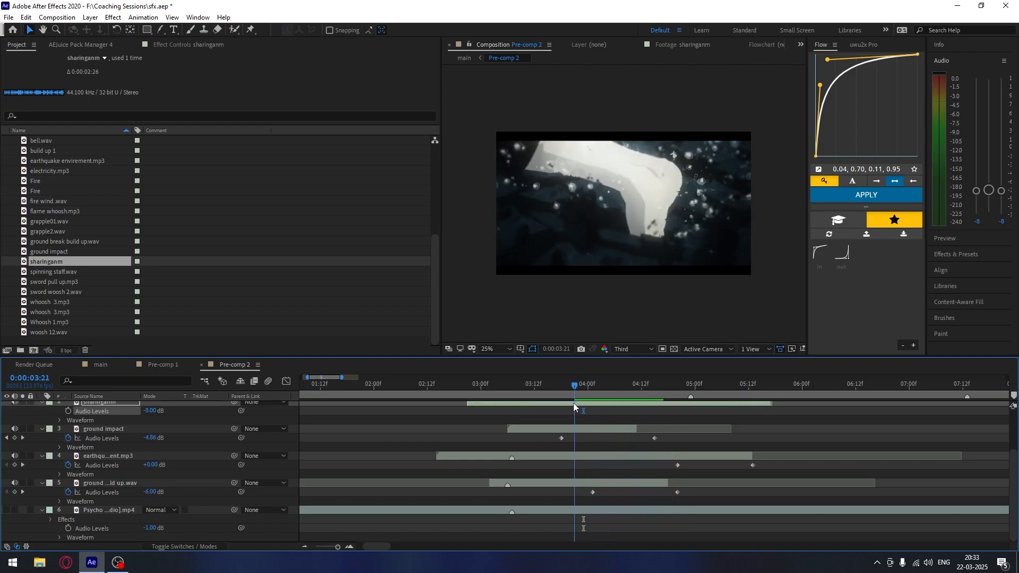
{"action": "mouse_move", "coordinate": [577, 384]}
{"action": "left_mouse_down"}
{"action": "mouse_move", "coordinate": [620, 395]}
{"action": "mouse_move", "coordinate": [578, 401]}
{"action": "left_mouse_up"}
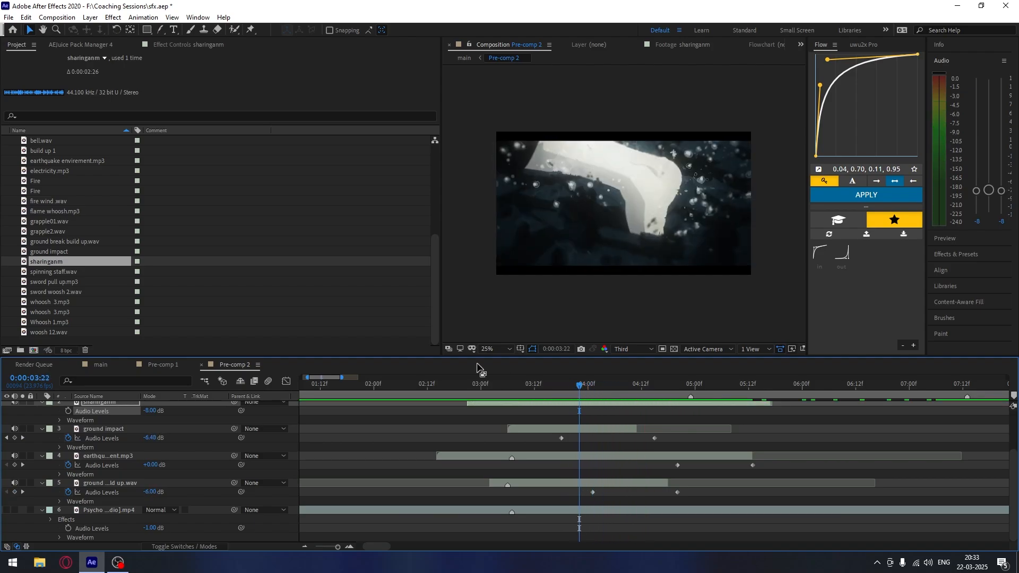
{"action": "left_click", "coordinate": [106, 44]}
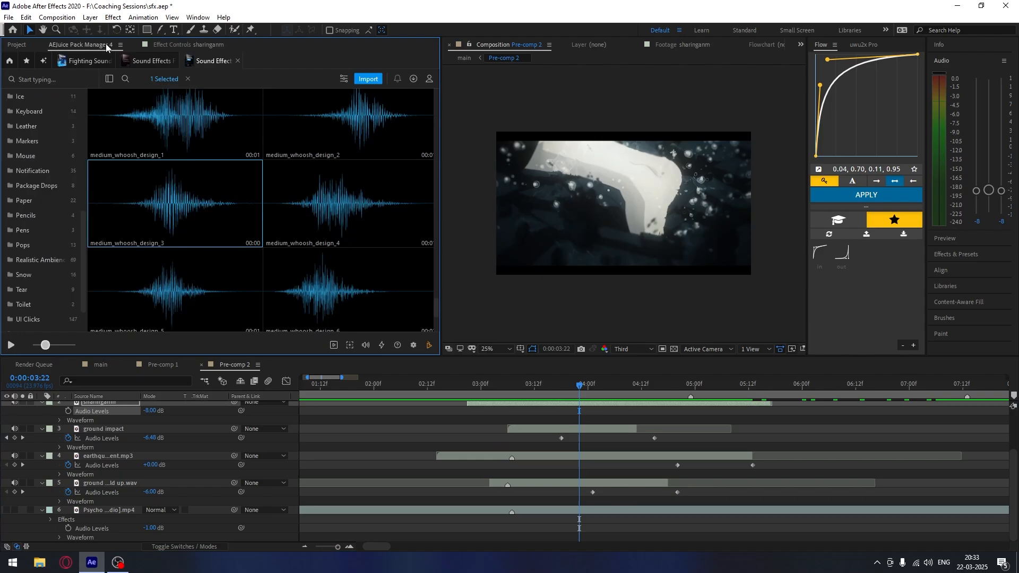
{"action": "scroll", "coordinate": [311, 211], "scroll_direction": "down", "scroll_amount": 5}
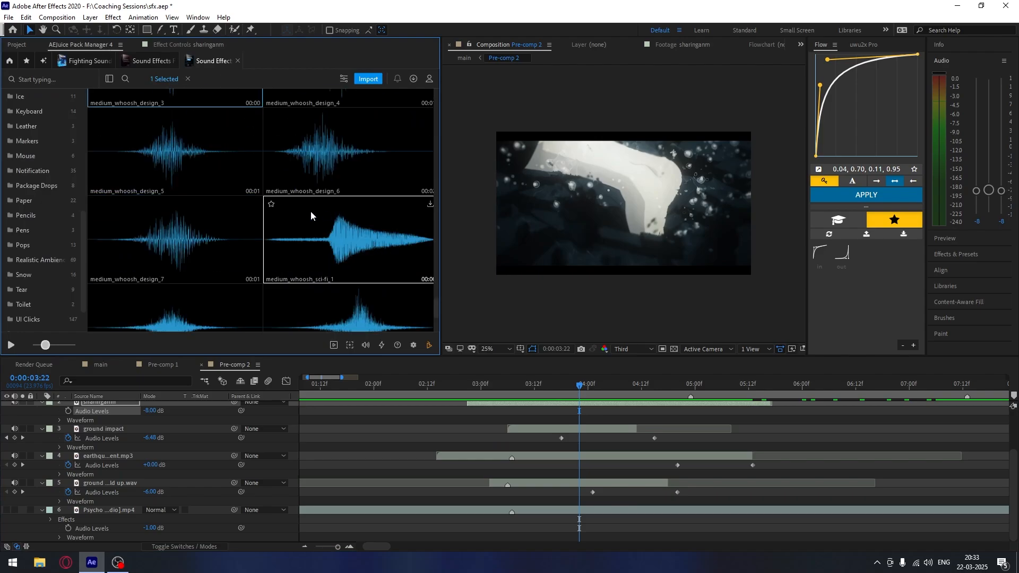
{"action": "scroll", "coordinate": [247, 222], "scroll_direction": "down", "scroll_amount": 8}
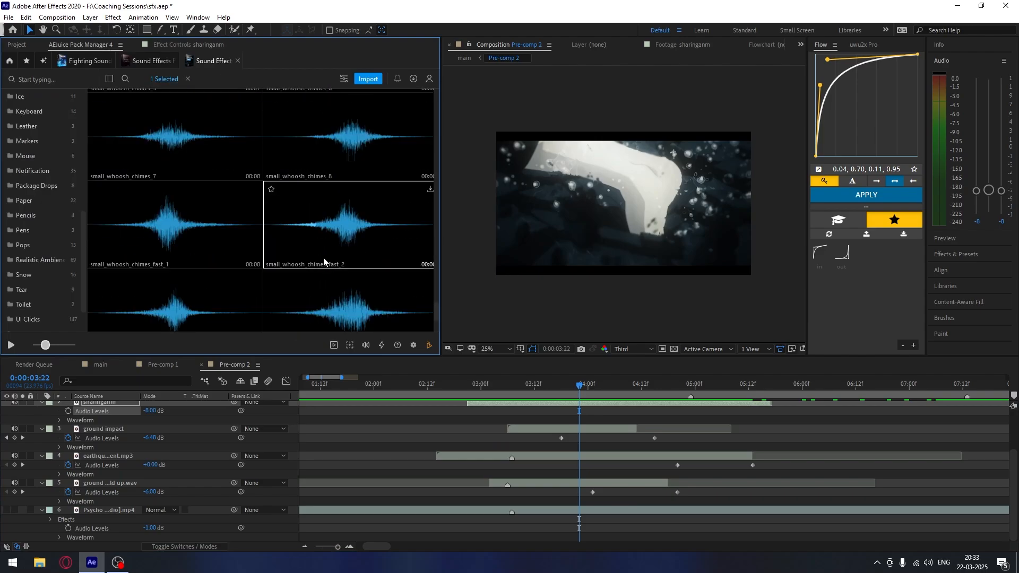
{"action": "scroll", "coordinate": [268, 248], "scroll_direction": "down", "scroll_amount": 5}
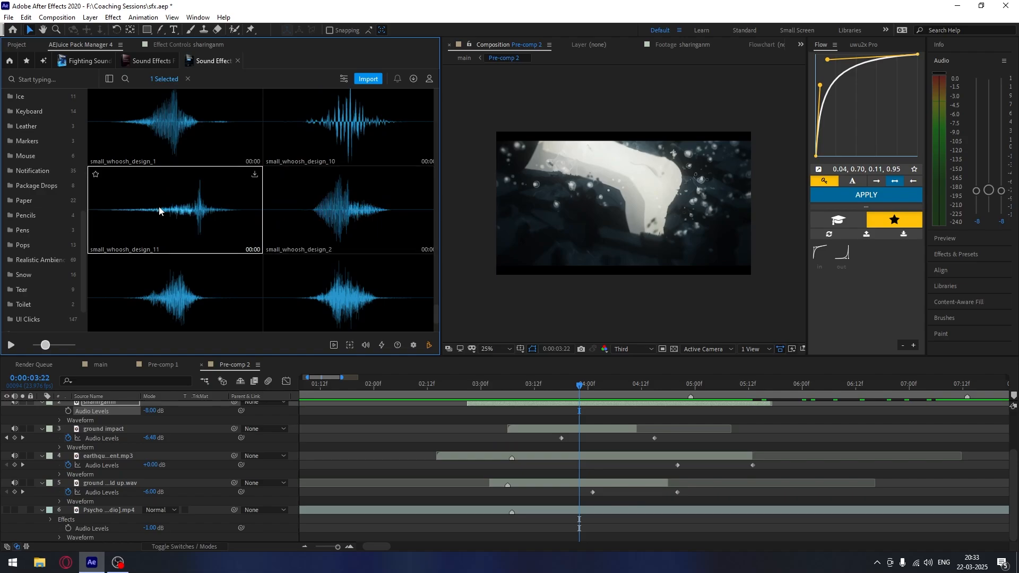
{"action": "scroll", "coordinate": [159, 143], "scroll_direction": "down", "scroll_amount": 3}
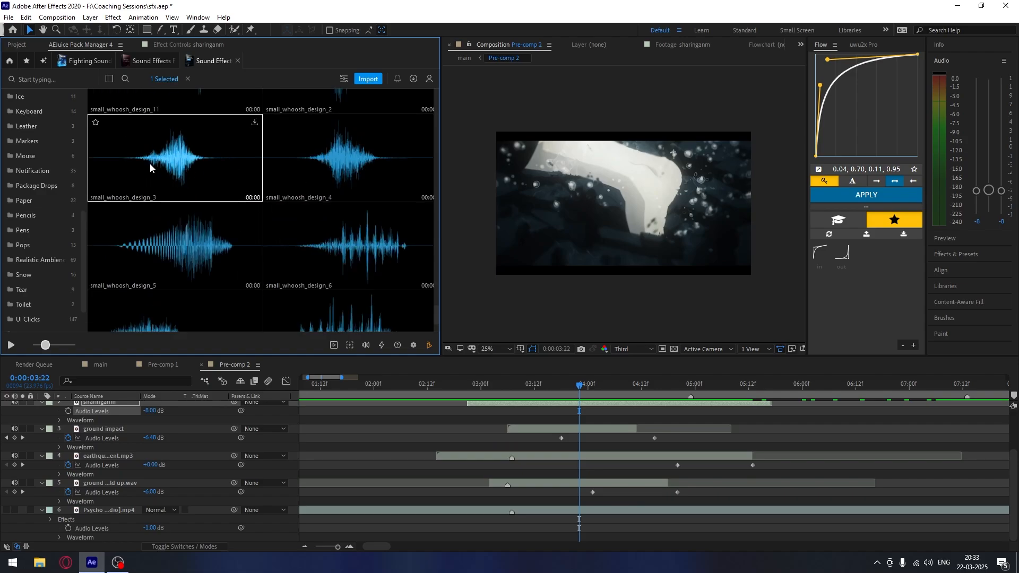
{"action": "scroll", "coordinate": [150, 164], "scroll_direction": "down", "scroll_amount": 3}
{"action": "scroll", "coordinate": [370, 270], "scroll_direction": "down", "scroll_amount": 3}
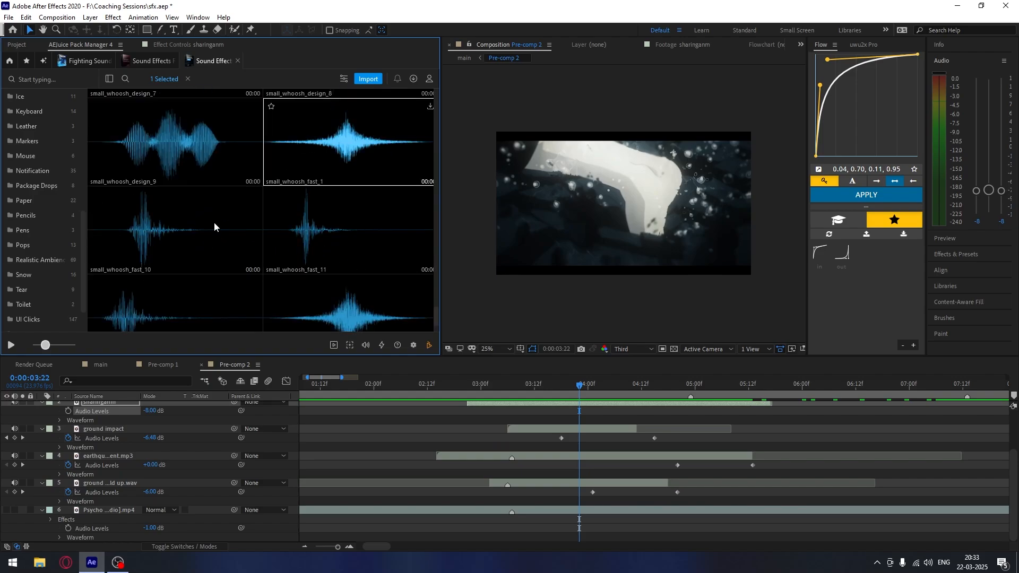
{"action": "left_click", "coordinate": [348, 142]}
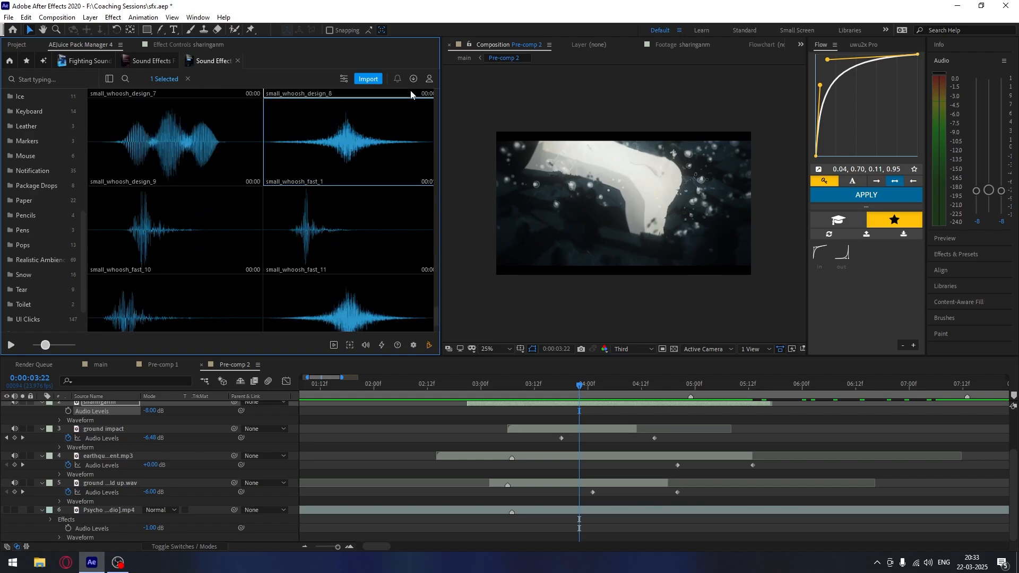
{"action": "left_click", "coordinate": [371, 80]}
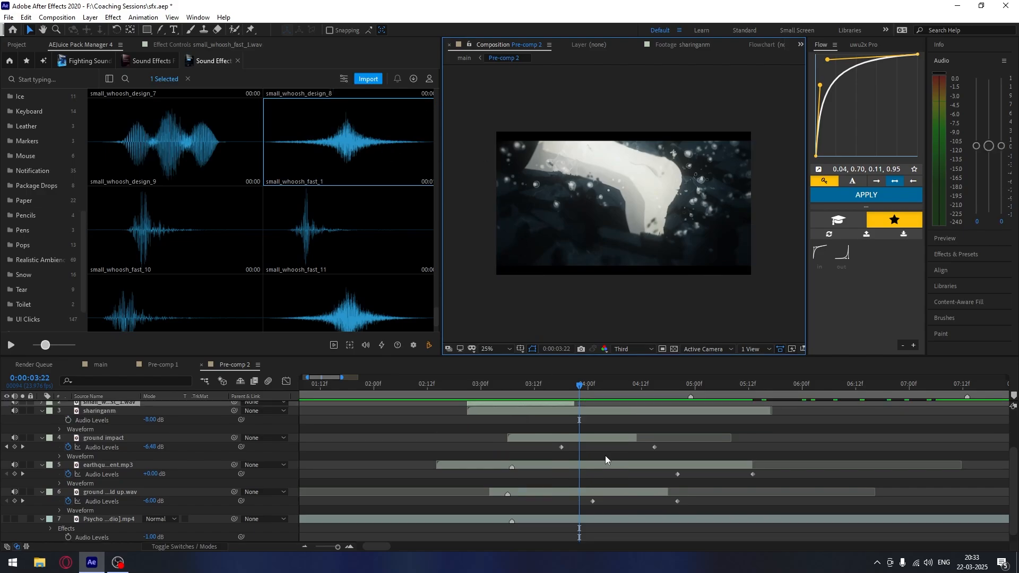
- Move the small_whoosh_fast_1 layer later to start at about 0:00:03:16, previewing its timing
{"action": "scroll", "coordinate": [605, 456], "scroll_direction": "up", "scroll_amount": 2}
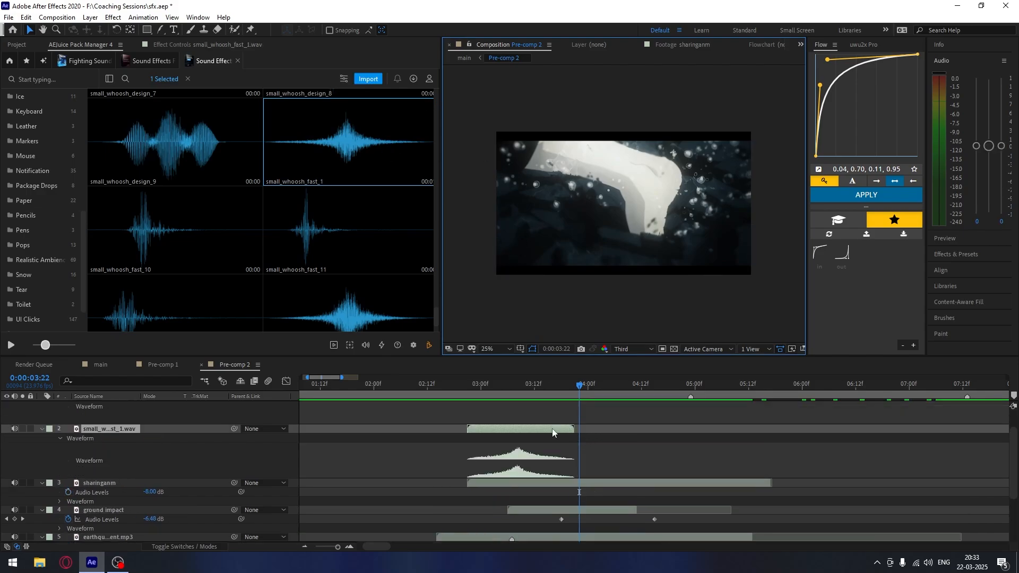
{"action": "left_click_drag", "start_coordinate": [552, 432], "coordinate": [615, 431]}
{"action": "key", "text": "space"}
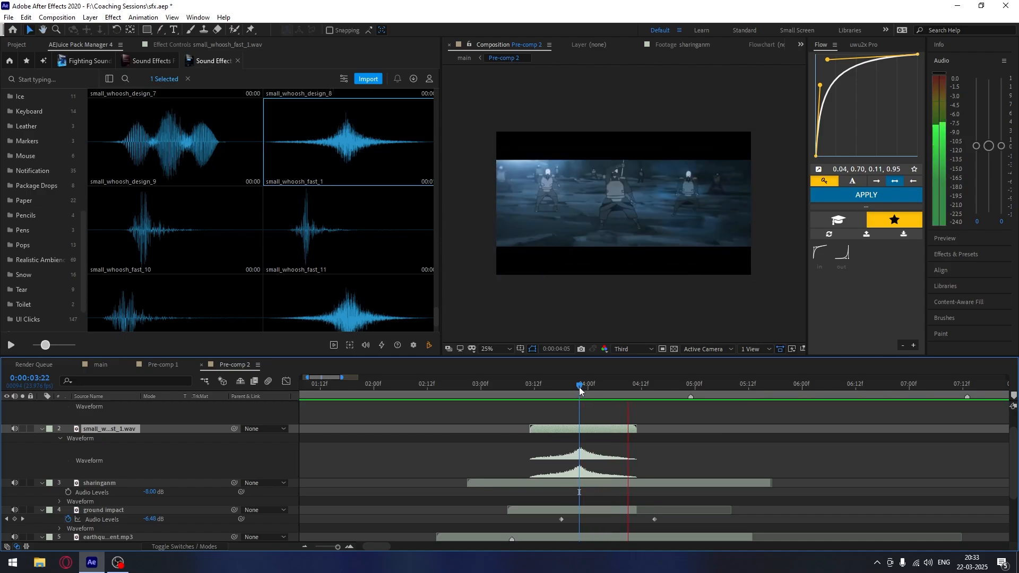
{"action": "left_click_drag", "start_coordinate": [580, 391], "coordinate": [620, 428]}
{"action": "left_click", "coordinate": [581, 388]}
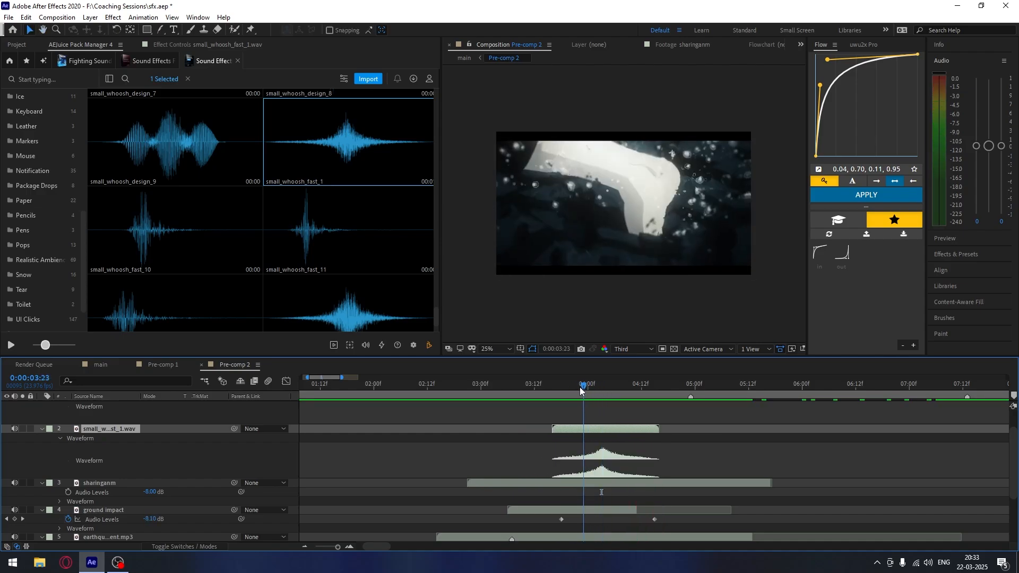
{"action": "left_click_drag", "start_coordinate": [581, 392], "coordinate": [561, 388]}
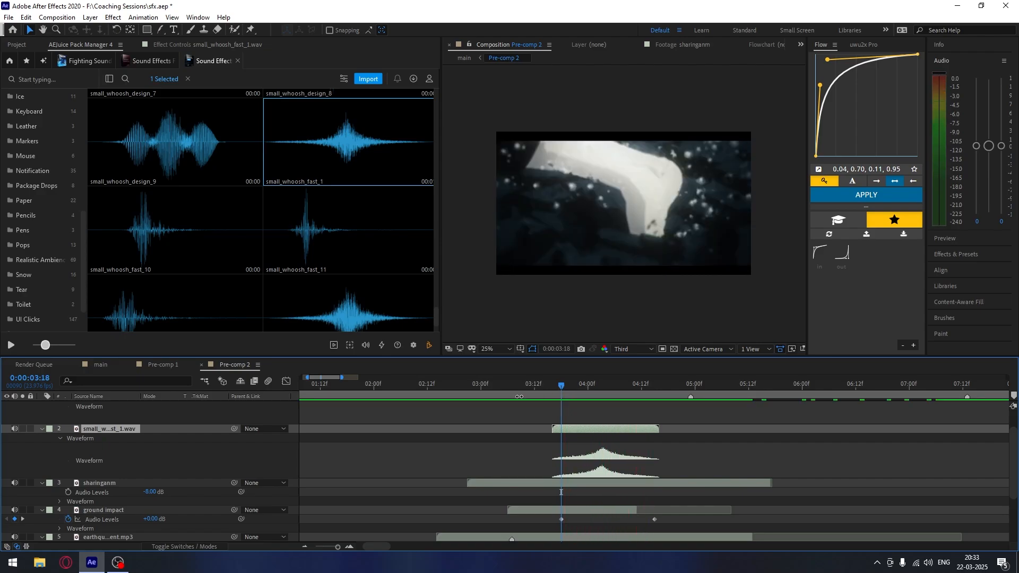
- Set the small_whoosh_fast_1 layer's audio level to -6.10 dB and preview the mix from 0:00:02:12
{"action": "key", "text": "l"}
{"action": "left_click_drag", "start_coordinate": [153, 437], "coordinate": [145, 438]}
{"action": "key", "text": "space"}
{"action": "key", "text": "space"}
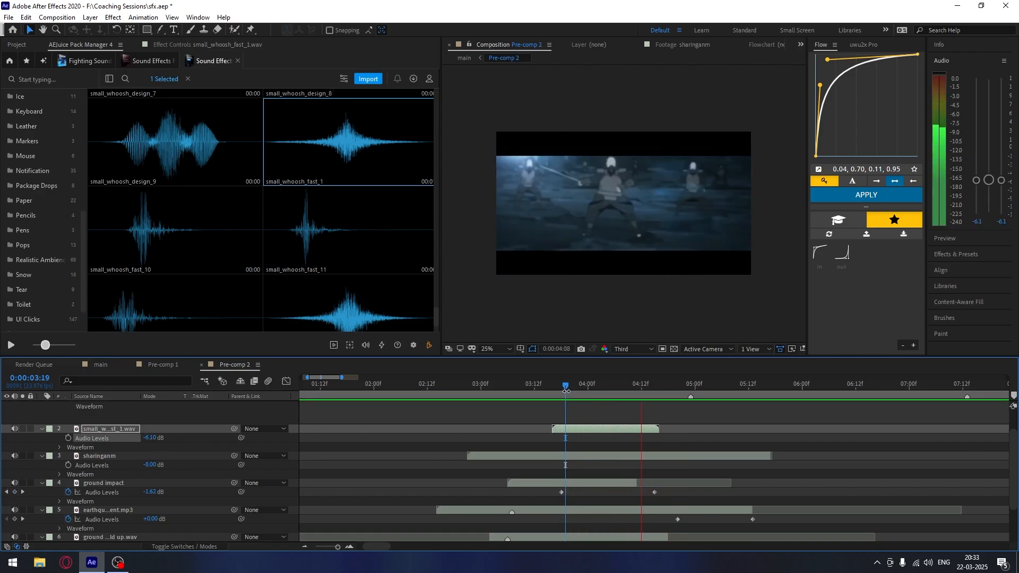
{"action": "left_click", "coordinate": [429, 392]}
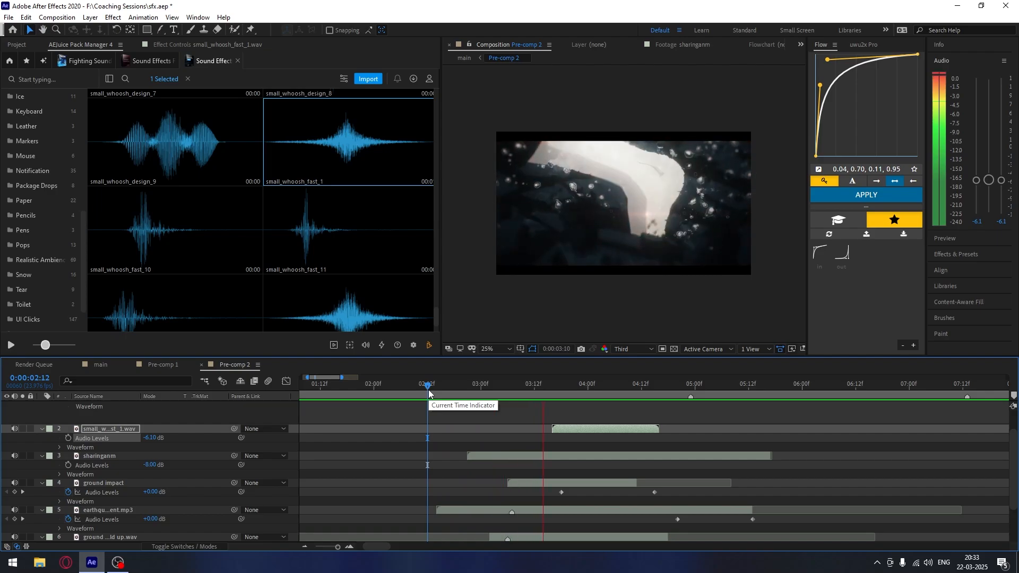
{"action": "key", "text": "space"}
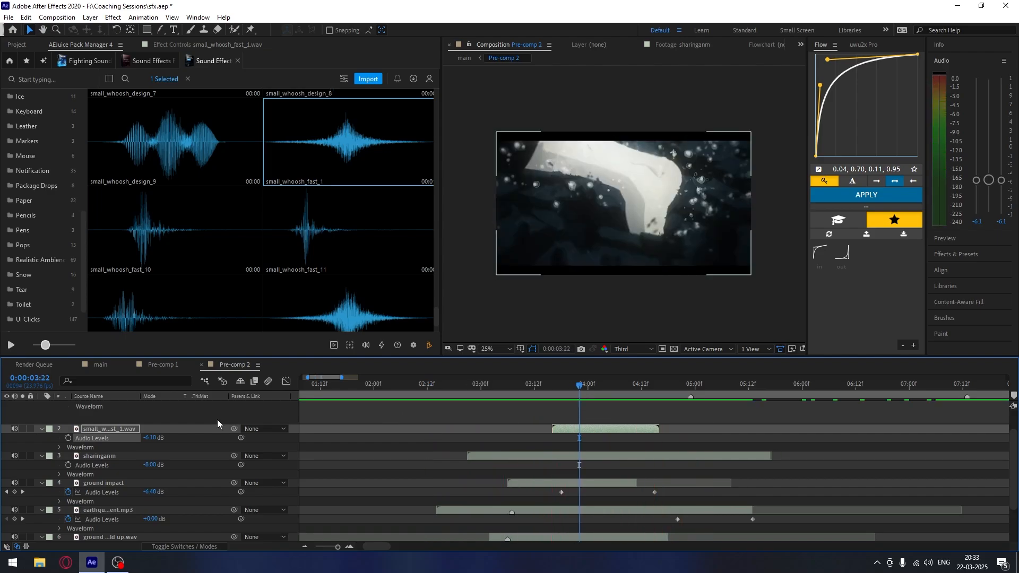
- Lower the small_whoosh_fast_1 layer's audio level to -7.70 dB and preview from 0:00:02:02
{"action": "left_click_drag", "start_coordinate": [153, 438], "coordinate": [142, 438]}
{"action": "key", "text": "space"}
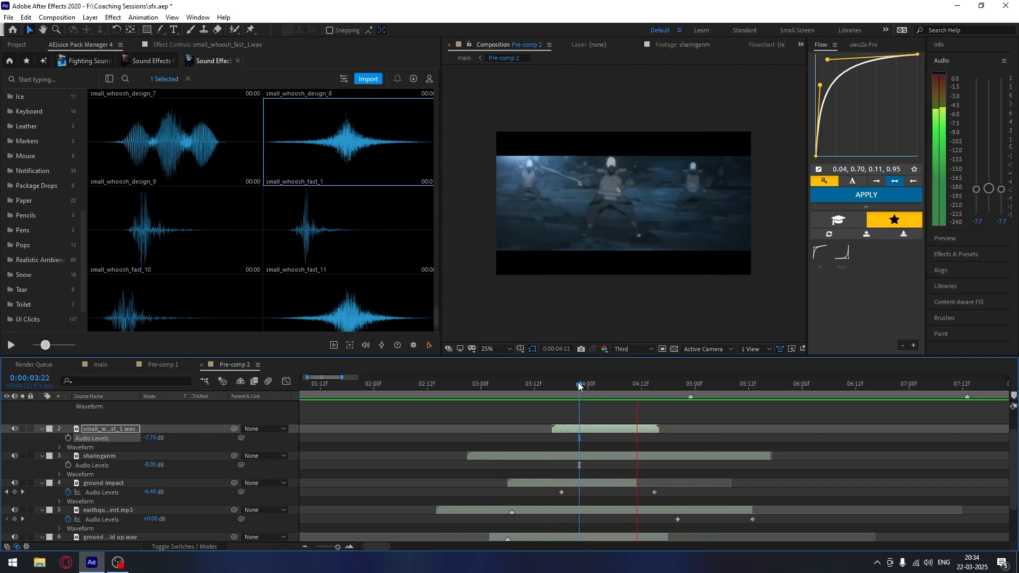
{"action": "left_click", "coordinate": [382, 386]}
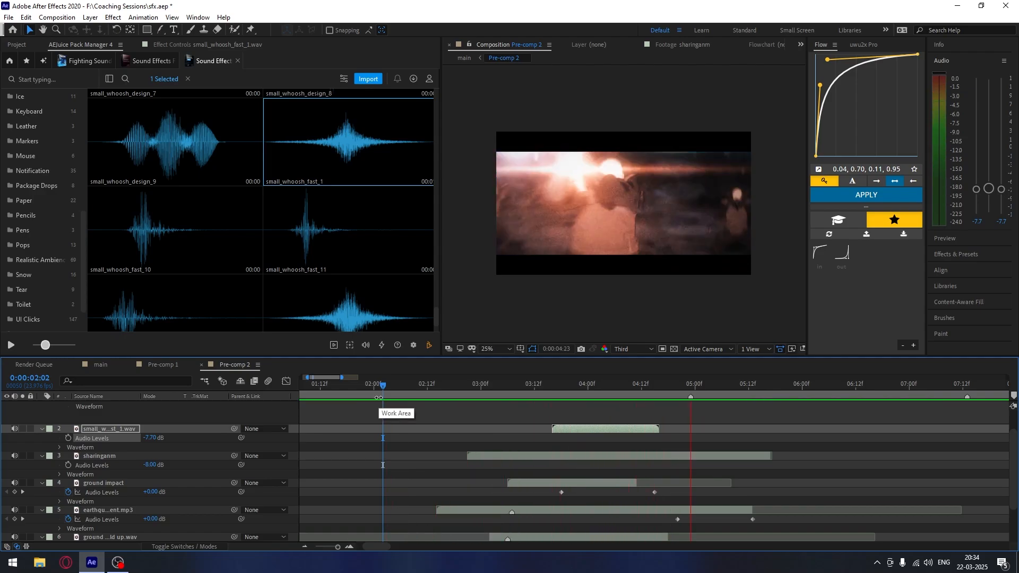
- Go to 0:00:04:13, import the medium_whoosh_design_3 sound from the AEJuice library, and reveal its waveform
{"action": "left_click", "coordinate": [650, 387]}
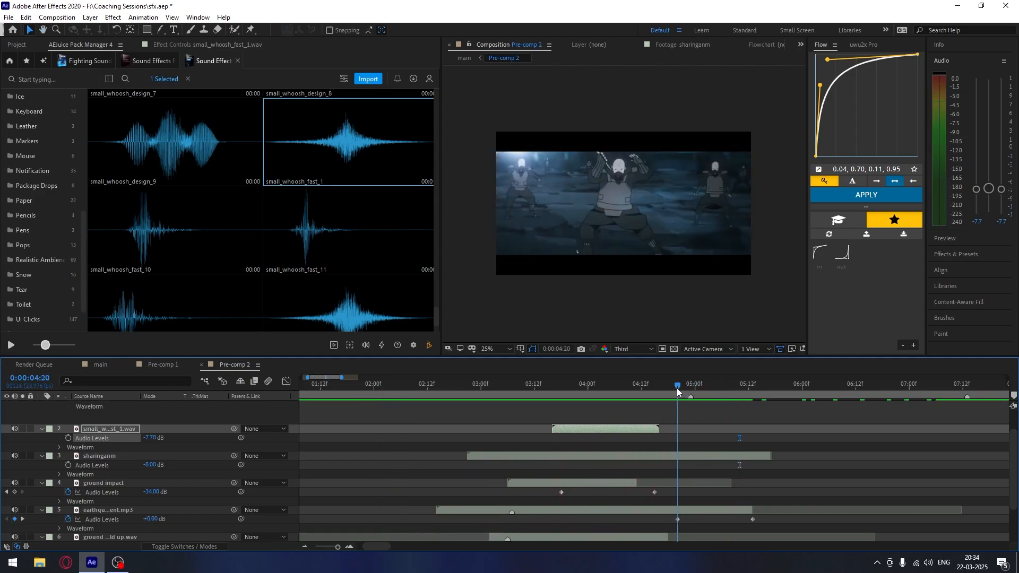
{"action": "mouse_move", "coordinate": [650, 390]}
{"action": "left_mouse_down"}
{"action": "mouse_move", "coordinate": [663, 387]}
{"action": "mouse_move", "coordinate": [646, 388]}
{"action": "left_mouse_up"}
{"action": "scroll", "coordinate": [347, 255], "scroll_direction": "up", "scroll_amount": 5}
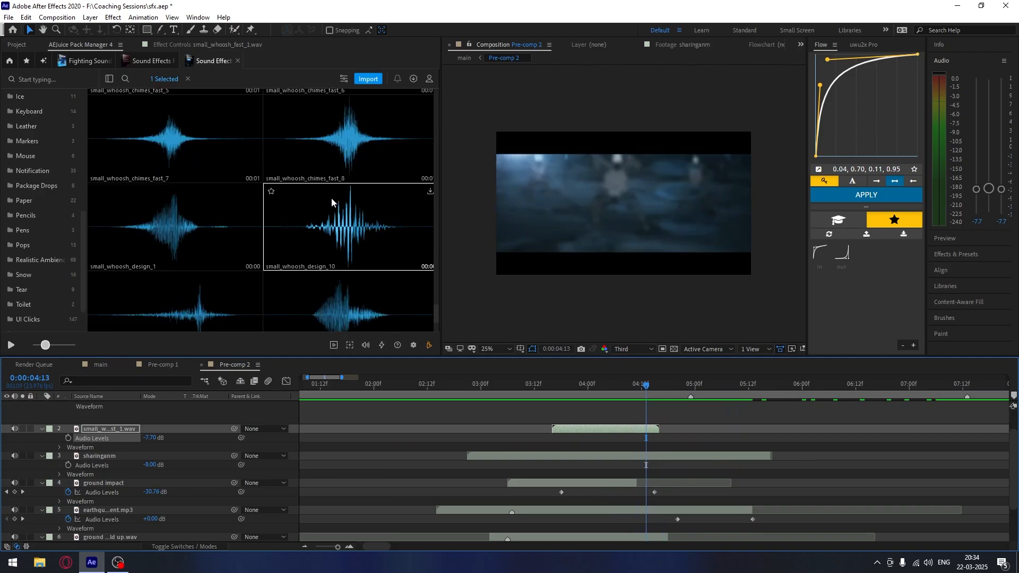
{"action": "scroll", "coordinate": [339, 223], "scroll_direction": "up", "scroll_amount": 6}
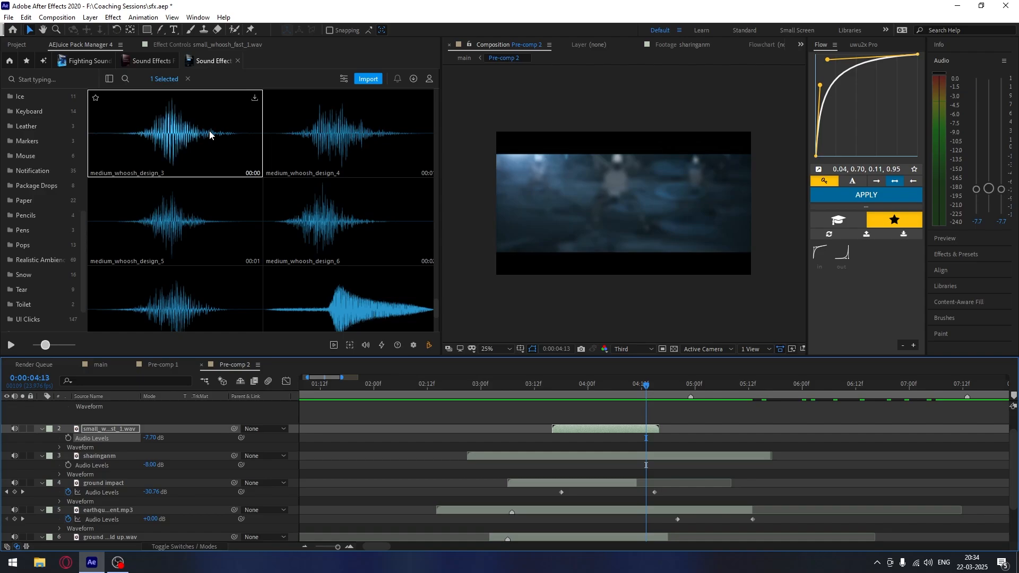
{"action": "left_click", "coordinate": [193, 134]}
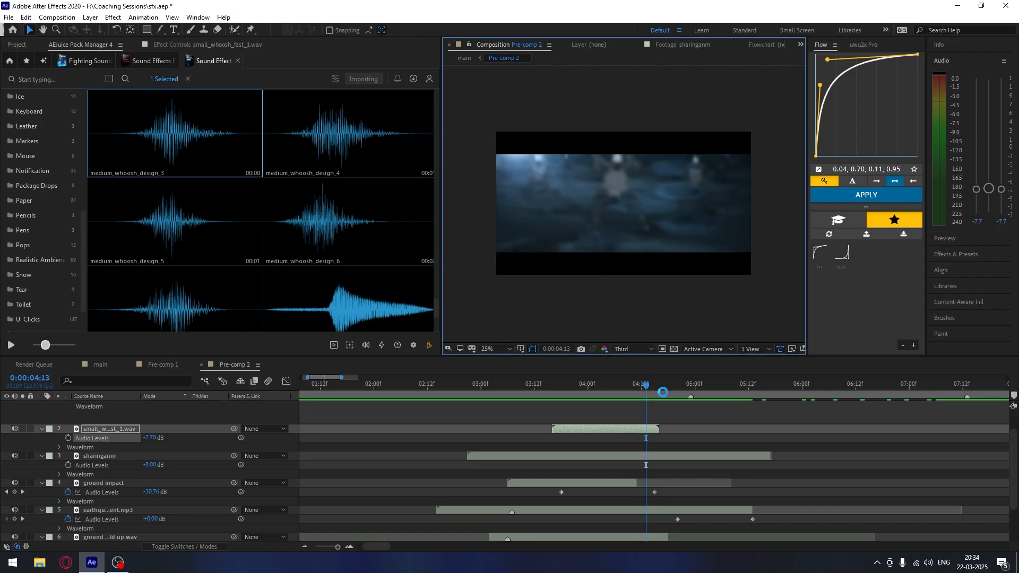
{"action": "key", "text": "l"}
{"action": "key", "text": "l"}
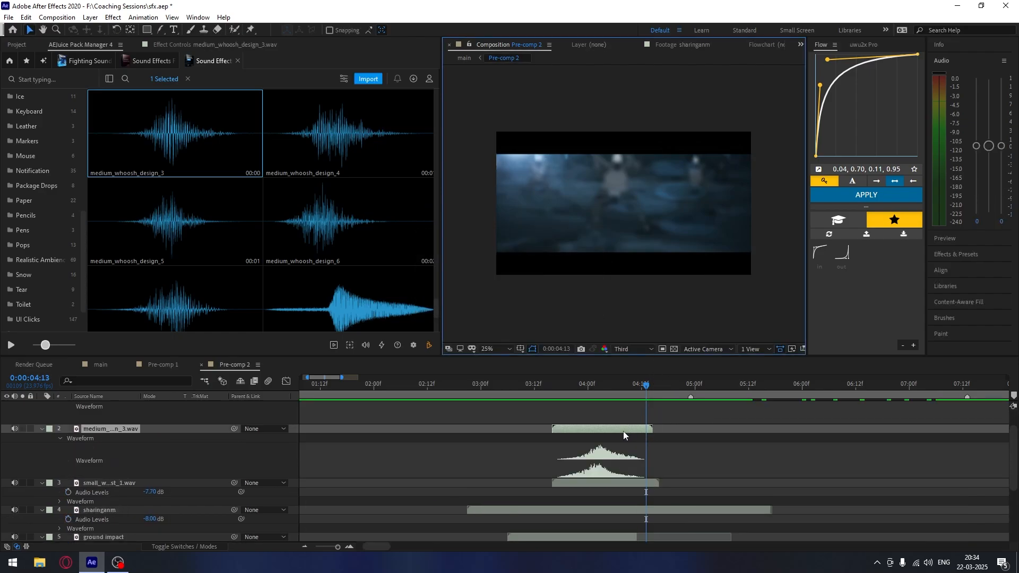
- Move the medium_whoosh_design_3 layer later so its peak lines up with 0:00:04:13, and preview from 0:00:04:00
{"action": "left_click_drag", "start_coordinate": [623, 430], "coordinate": [668, 430]}
{"action": "left_click_drag", "start_coordinate": [642, 385], "coordinate": [653, 430]}
{"action": "key", "text": "space"}
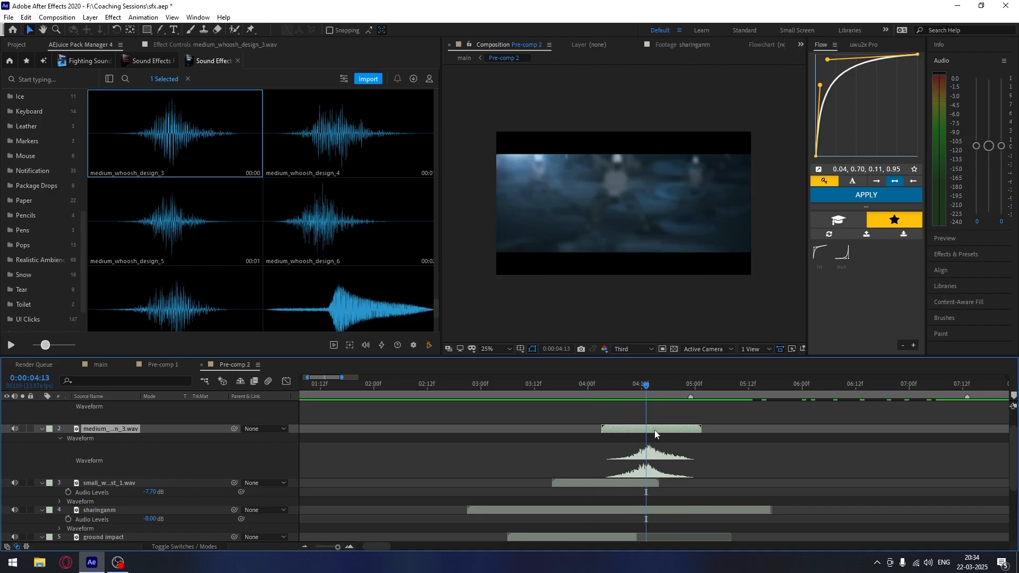
{"action": "key", "text": "space"}
{"action": "left_click", "coordinate": [587, 385]}
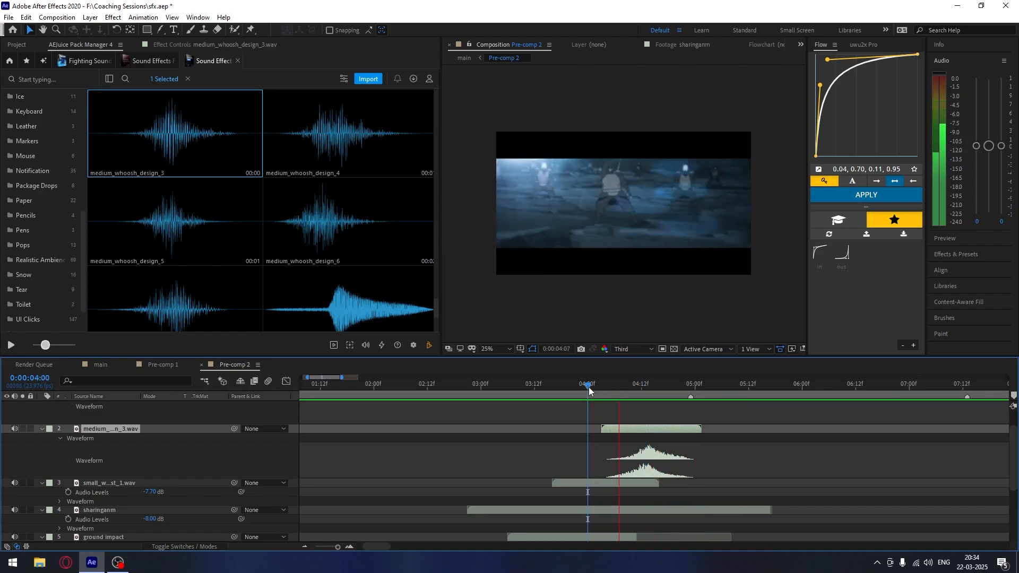
- Shift the medium_whoosh_design_3 layer one frame earlier and preview its timing from 0:00:04:03
{"action": "left_click_drag", "start_coordinate": [620, 431], "coordinate": [625, 430]}
{"action": "key", "text": "space"}
{"action": "left_click", "coordinate": [604, 397]}
{"action": "key", "text": "space"}
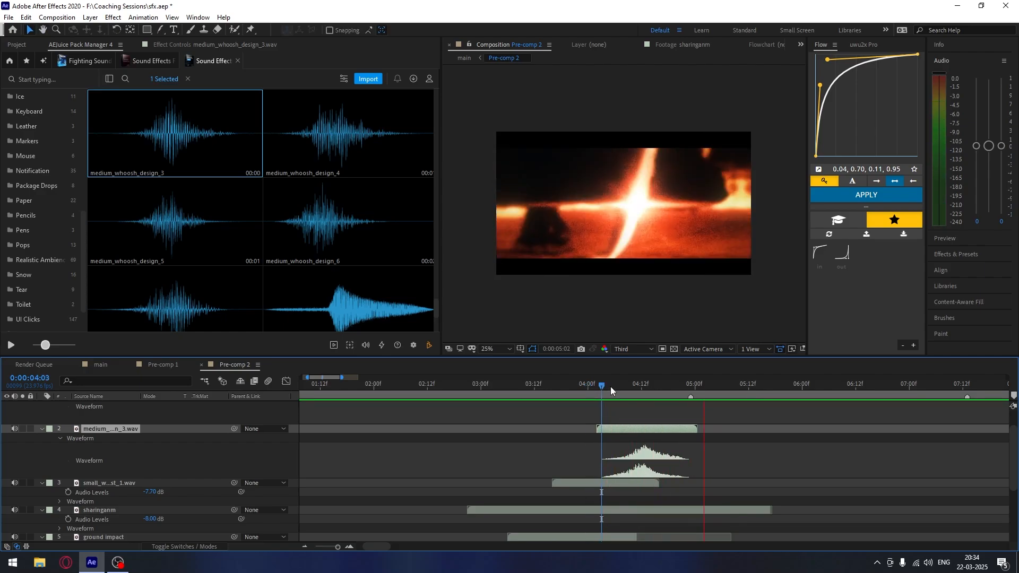
- Lower the medium_whoosh_design_3 layer's audio level to -2.60 dB and preview the mix from 0:00:02:07
{"action": "key", "text": "space"}
{"action": "key", "text": "l"}
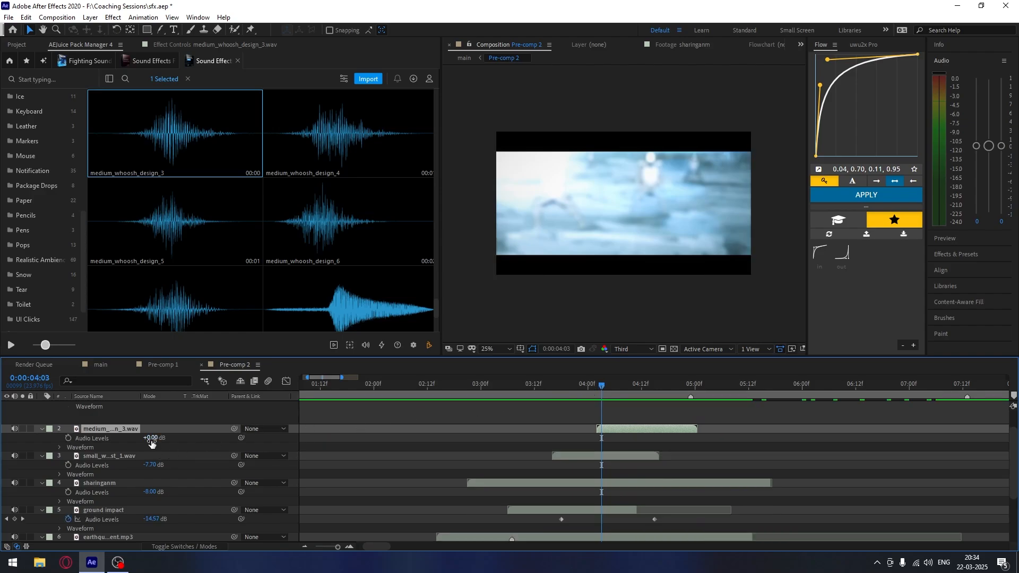
{"action": "left_click_drag", "start_coordinate": [151, 443], "coordinate": [139, 443]}
{"action": "left_click", "coordinate": [405, 384]}
{"action": "key", "text": "space"}
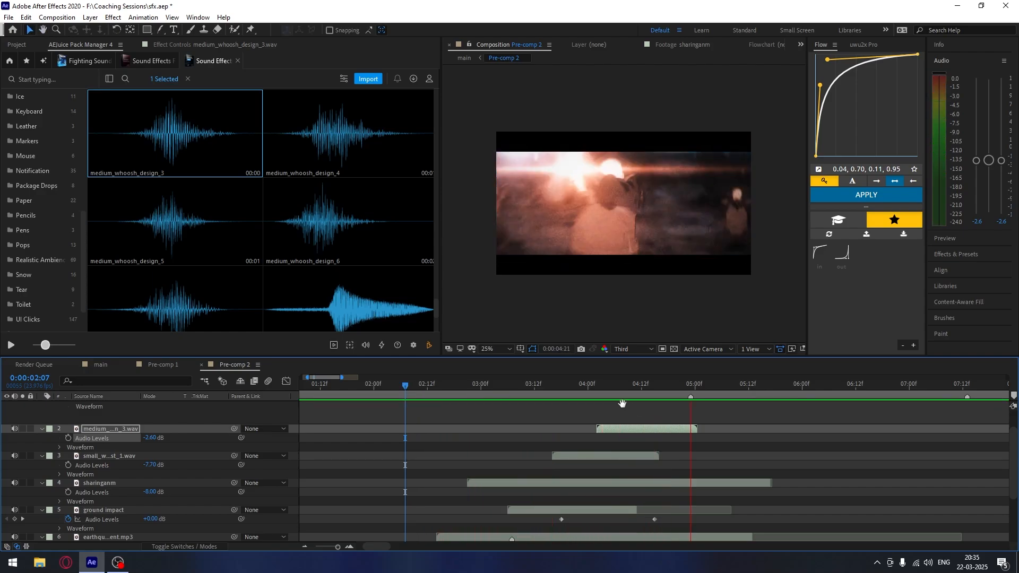
- Shift the medium_whoosh_design_3 layer two frames later and preview its timing from 0:00:04:04 and 0:00:03:09
{"action": "left_click", "coordinate": [607, 383]}
{"action": "left_click_drag", "start_coordinate": [624, 429], "coordinate": [633, 428]}
{"action": "key", "text": "space"}
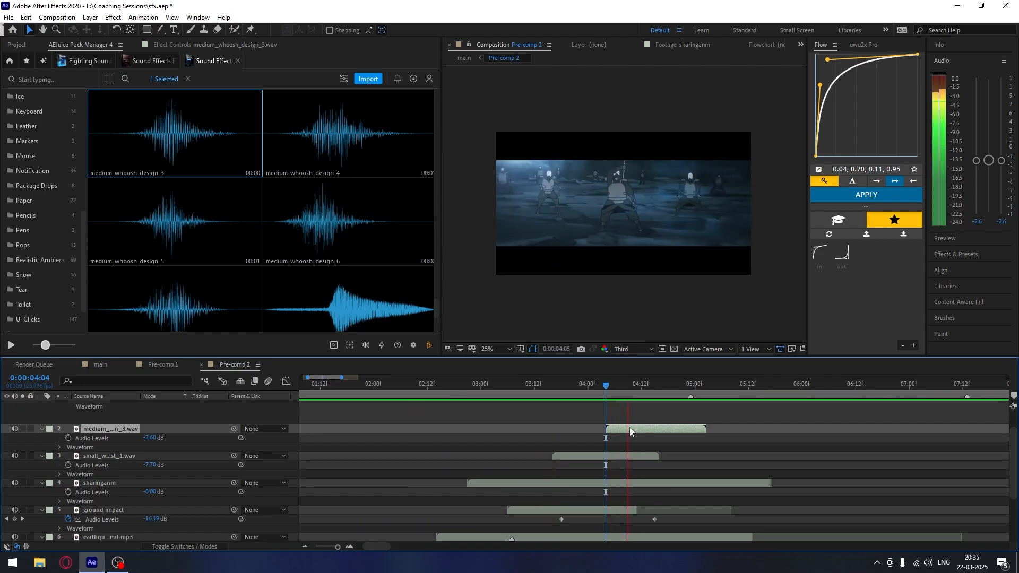
{"action": "left_click", "coordinate": [520, 384]}
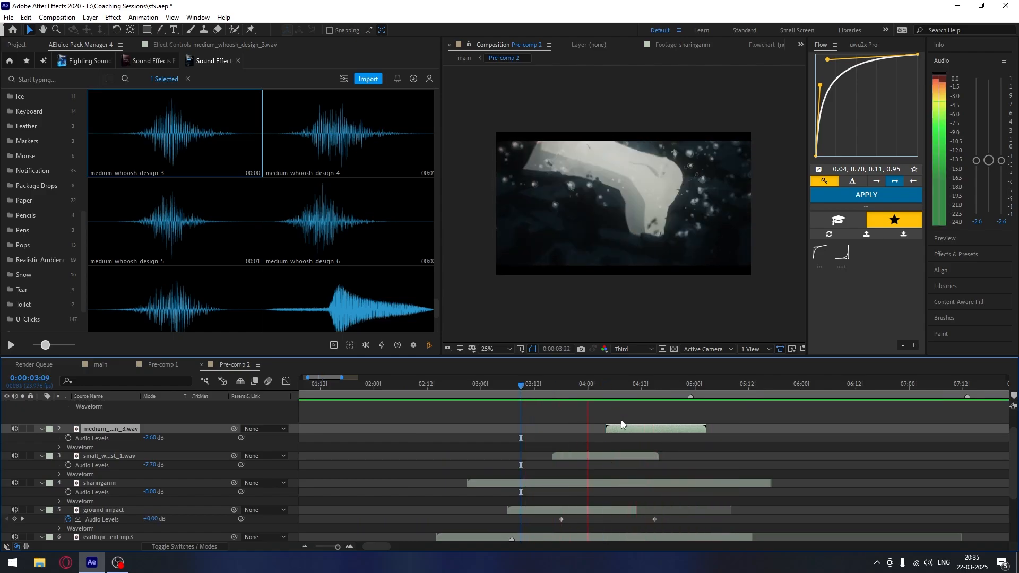
- Shift the medium_whoosh_design_3 layer one frame earlier and preview from 0:00:03:23 and 0:00:02:22
{"action": "left_click", "coordinate": [584, 384]}
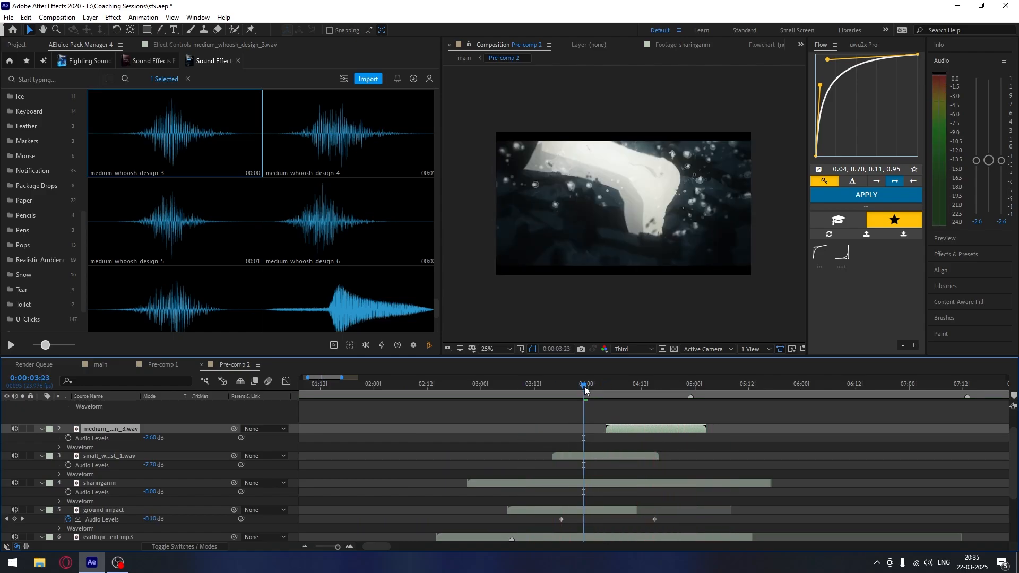
{"action": "left_click_drag", "start_coordinate": [624, 428], "coordinate": [620, 428]}
{"action": "key", "text": "space"}
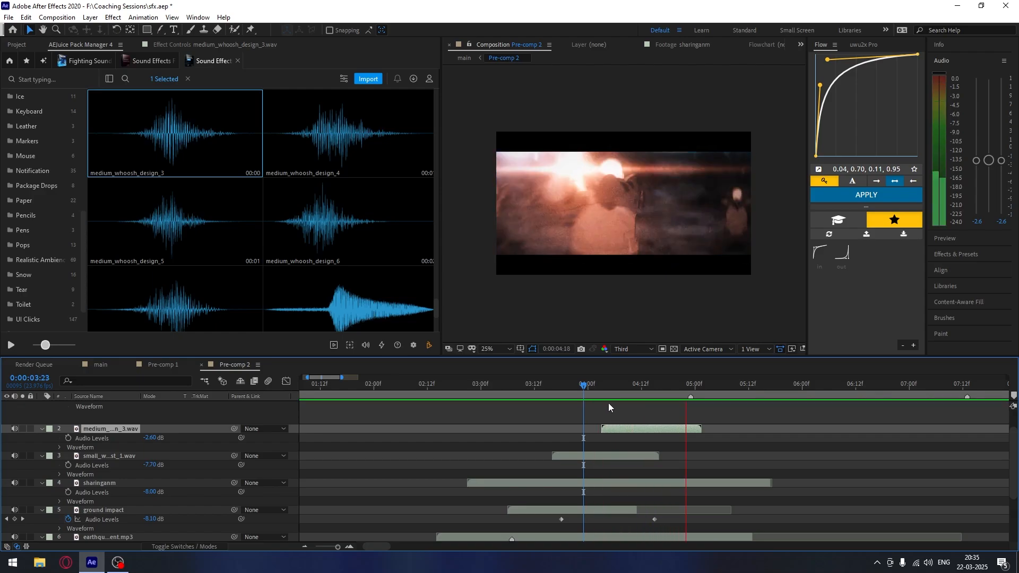
{"action": "left_click", "coordinate": [473, 384]}
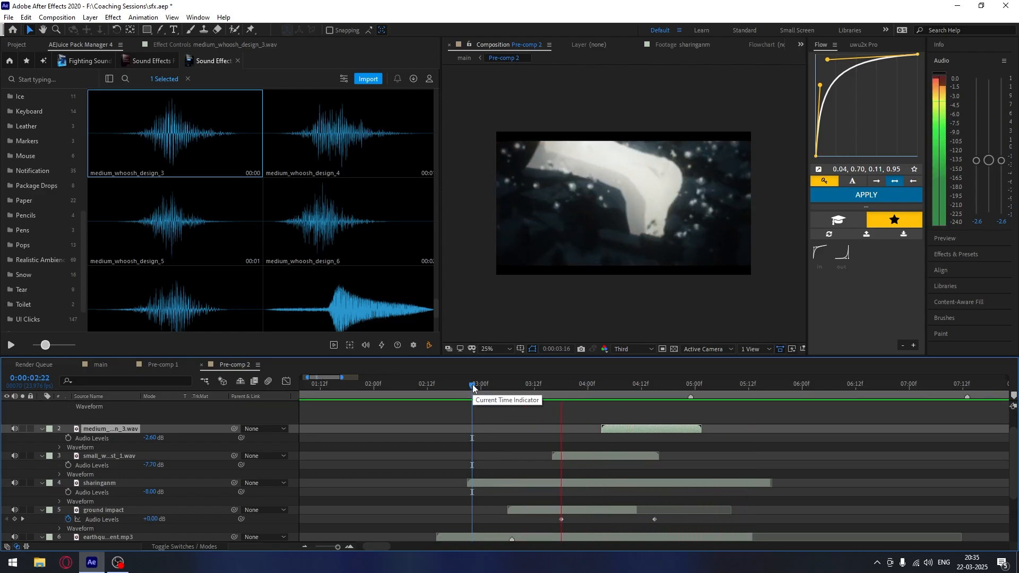
- Lower the medium_whoosh_design_3 layer's audio level to -5.80 dB and preview from 0:00:04:05
{"action": "left_click", "coordinate": [629, 383]}
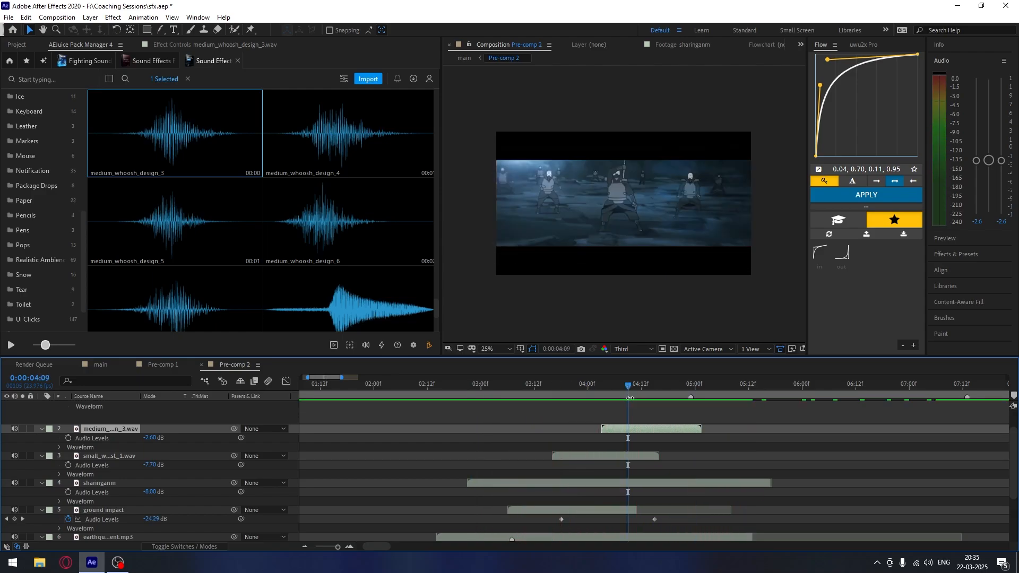
{"action": "key", "text": "l"}
{"action": "key", "text": "l"}
{"action": "left_click_drag", "start_coordinate": [150, 439], "coordinate": [146, 439]}
{"action": "key", "text": "space"}
{"action": "left_click", "coordinate": [610, 384]}
{"action": "key", "text": "space"}
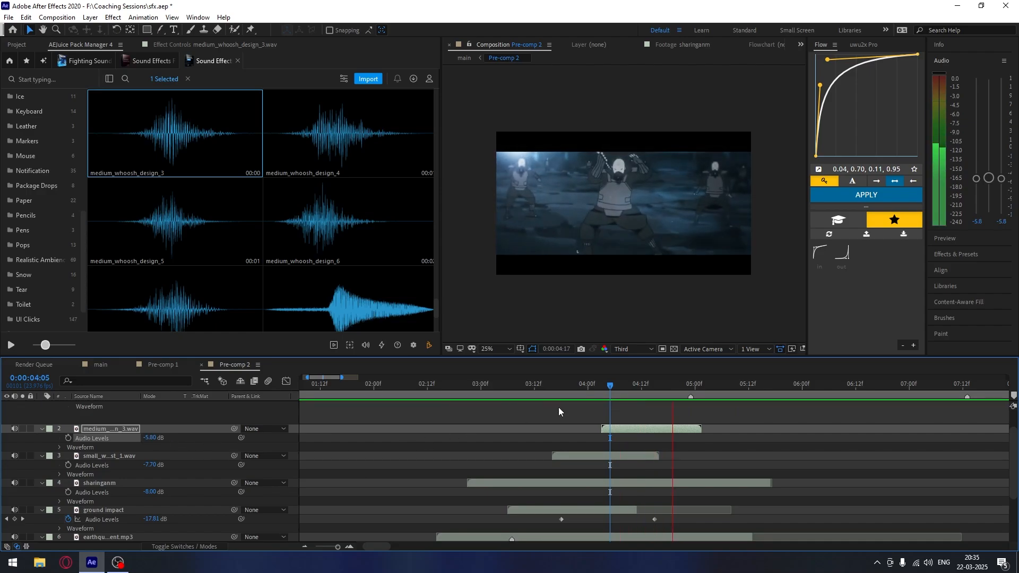
- Reduce the medium_whoosh_design_3 layer's audio level to -8.40 dB and preview from 0:00:03:21
{"action": "left_click", "coordinate": [575, 383]}
{"action": "left_click_drag", "start_coordinate": [148, 439], "coordinate": [134, 441]}
{"action": "key", "text": "space"}
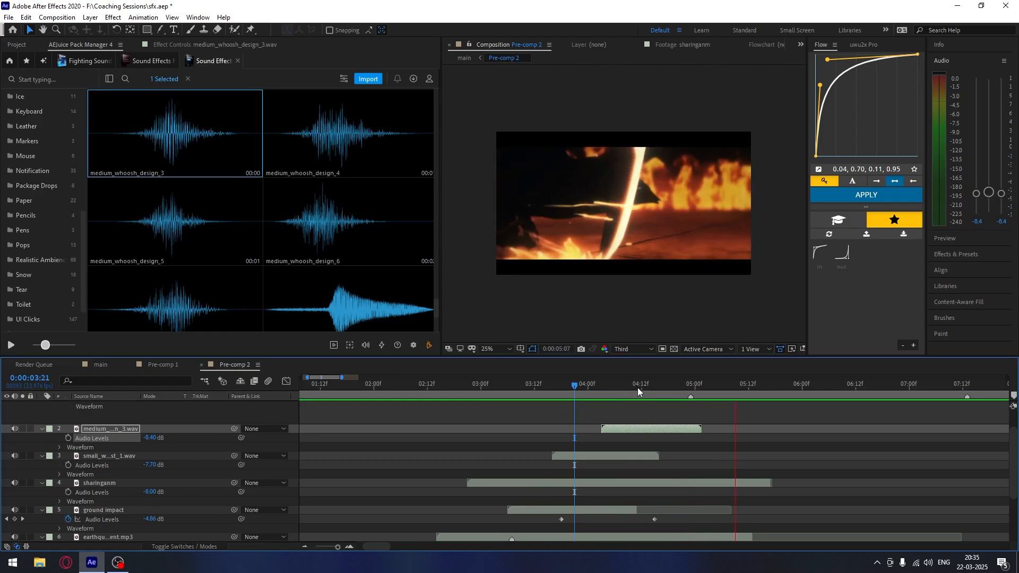
- Preview the next transition from 0:00:04:20 and import the Whoosh Big 59 sound from the AEJuice Whooshes folder
{"action": "left_click_drag", "start_coordinate": [640, 387], "coordinate": [677, 388]}
{"action": "key", "text": "space"}
{"action": "key", "text": "space"}
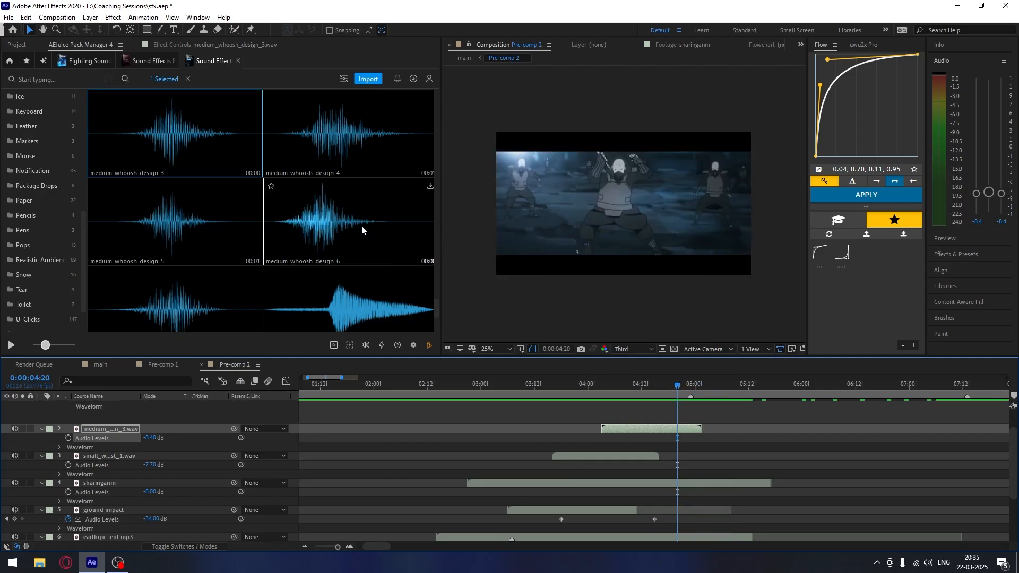
{"action": "left_click", "coordinate": [153, 61]}
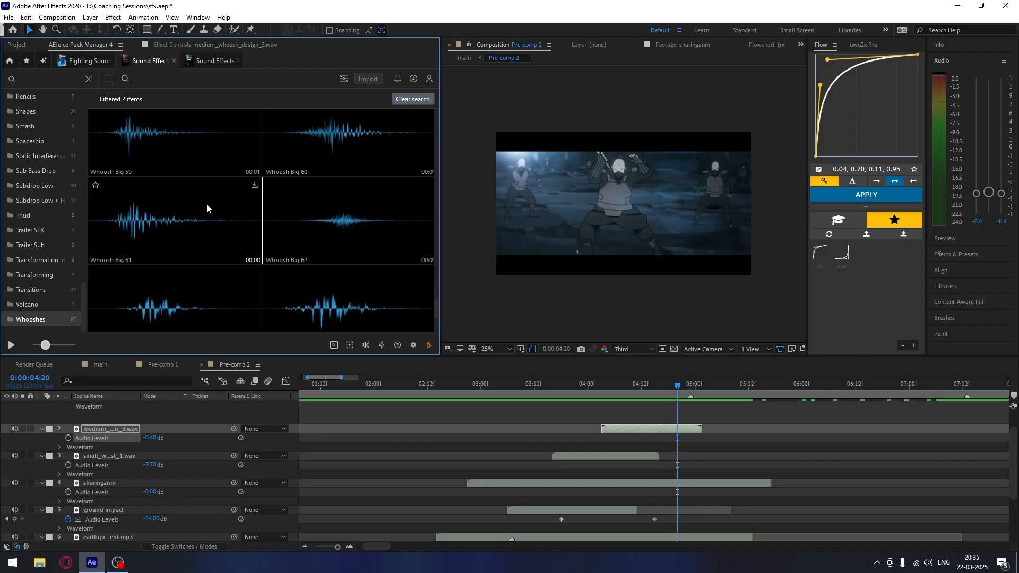
{"action": "scroll", "coordinate": [206, 203], "scroll_direction": "up", "scroll_amount": 1}
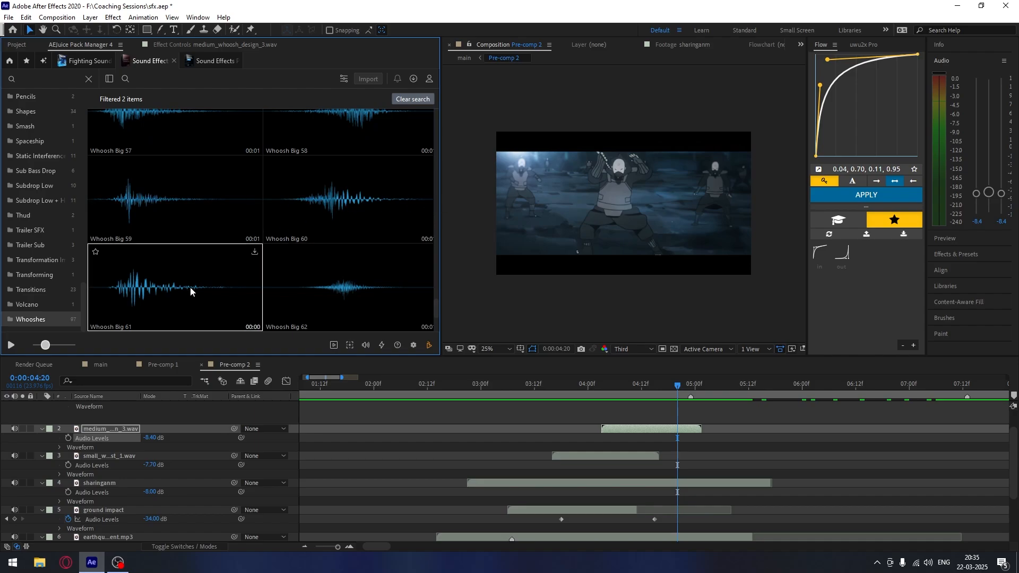
{"action": "left_click", "coordinate": [172, 195]}
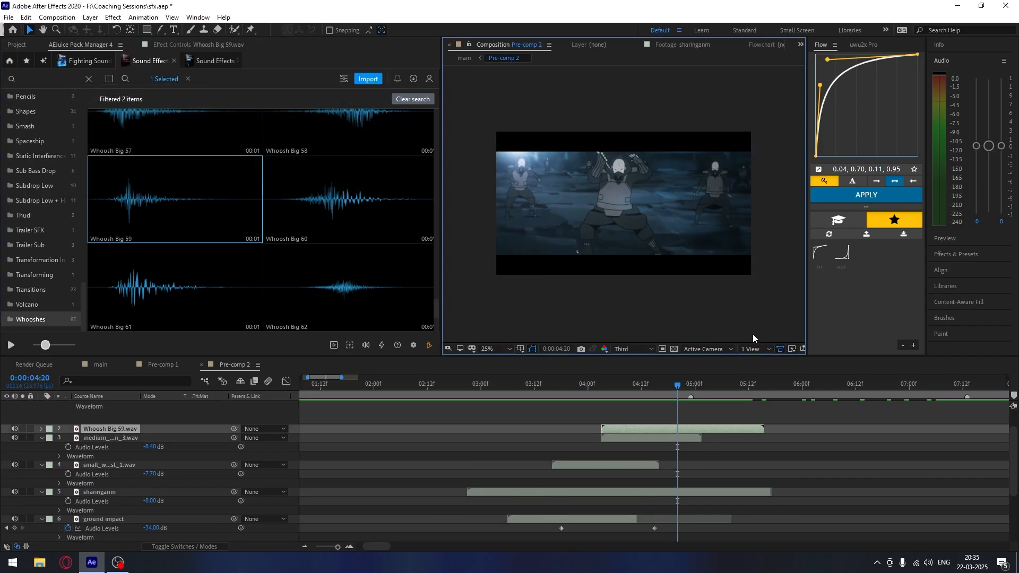
- Reveal the Whoosh Big 59 waveform, line its peak up with 0:00:04:23, and preview from 0:00:04:18
{"action": "key", "text": "l"}
{"action": "key", "text": "l"}
{"action": "key", "text": "l"}
{"action": "left_click_drag", "start_coordinate": [688, 430], "coordinate": [733, 431]}
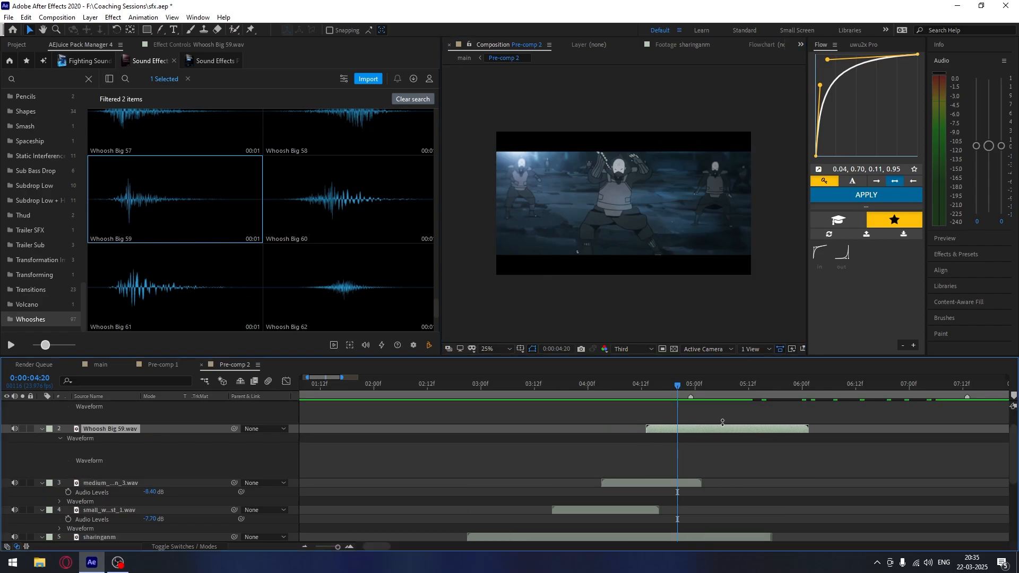
{"action": "left_click_drag", "start_coordinate": [677, 389], "coordinate": [690, 395]}
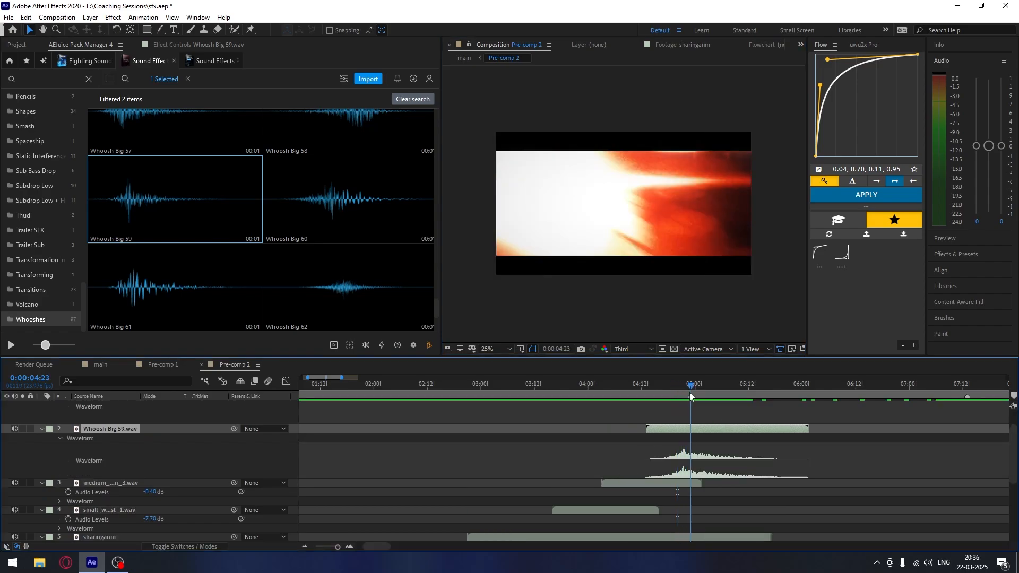
{"action": "left_click_drag", "start_coordinate": [702, 431], "coordinate": [711, 432]}
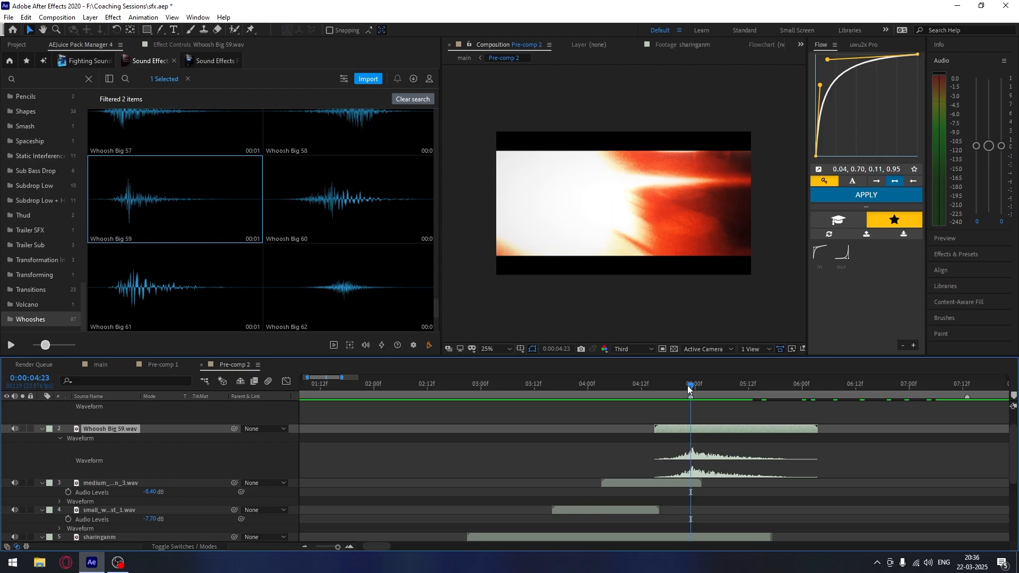
{"action": "left_click_drag", "start_coordinate": [690, 387], "coordinate": [668, 389]}
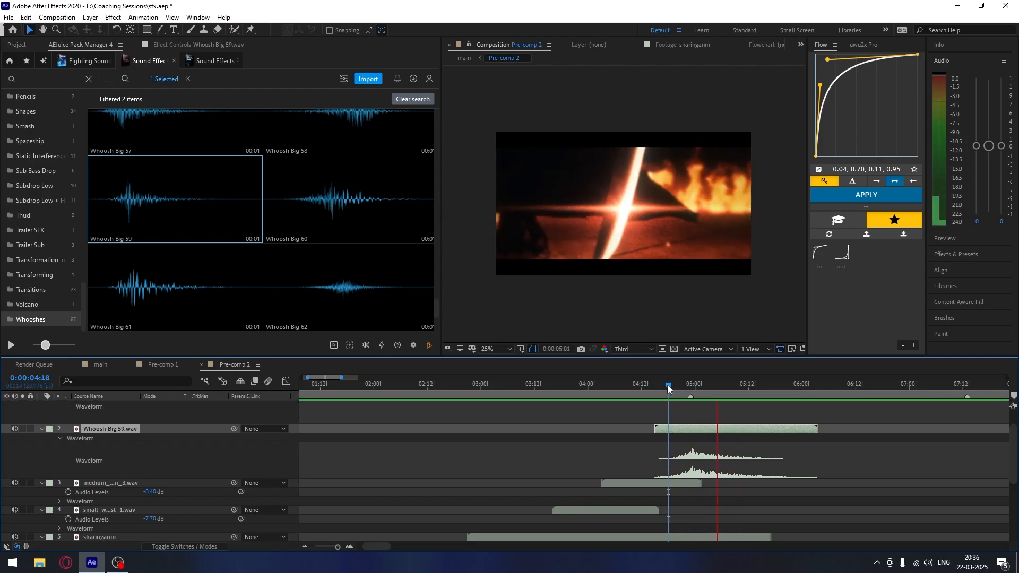
{"action": "key", "text": "space"}
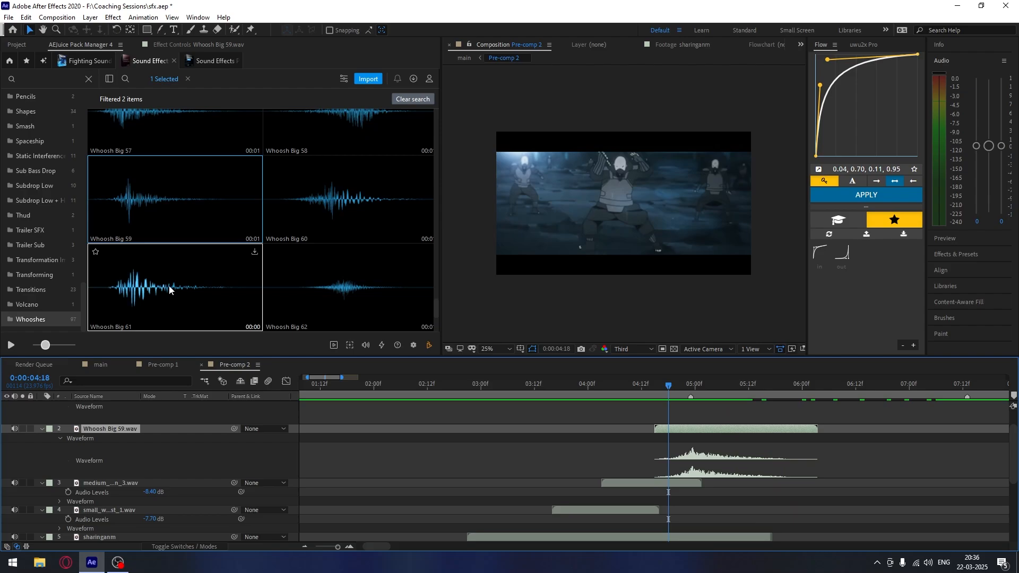
- Import the Whoosh Big 68 sound from the AEJuice Whooshes folder and reveal its waveform
{"action": "scroll", "coordinate": [178, 284], "scroll_direction": "down", "scroll_amount": 3}
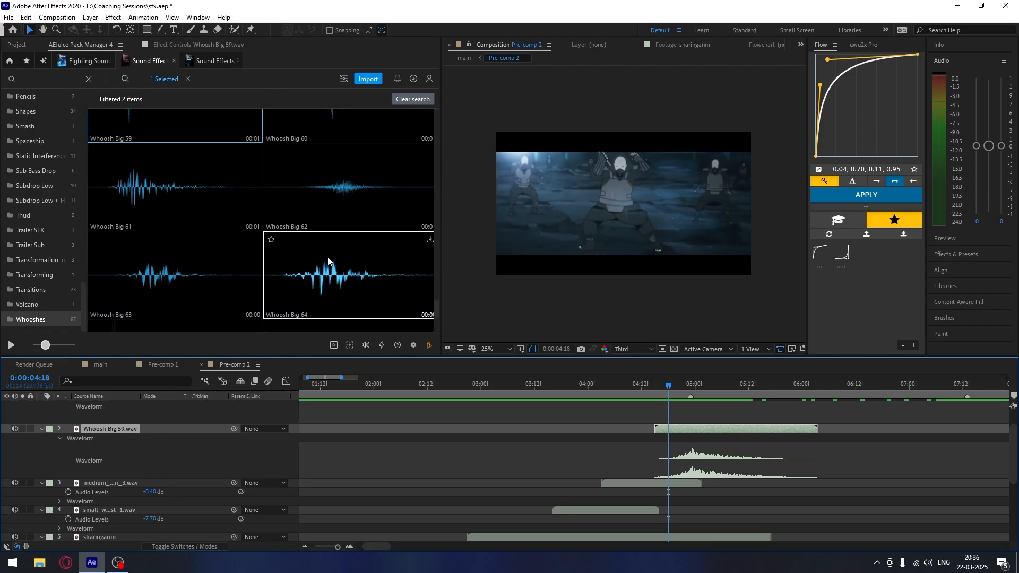
{"action": "scroll", "coordinate": [196, 258], "scroll_direction": "down", "scroll_amount": 3}
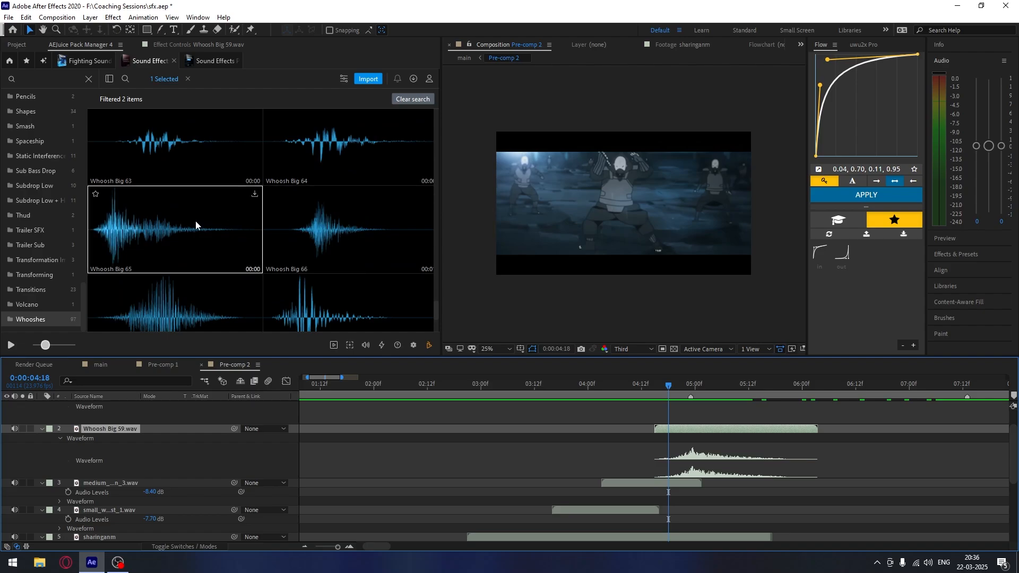
{"action": "scroll", "coordinate": [192, 225], "scroll_direction": "down", "scroll_amount": 3}
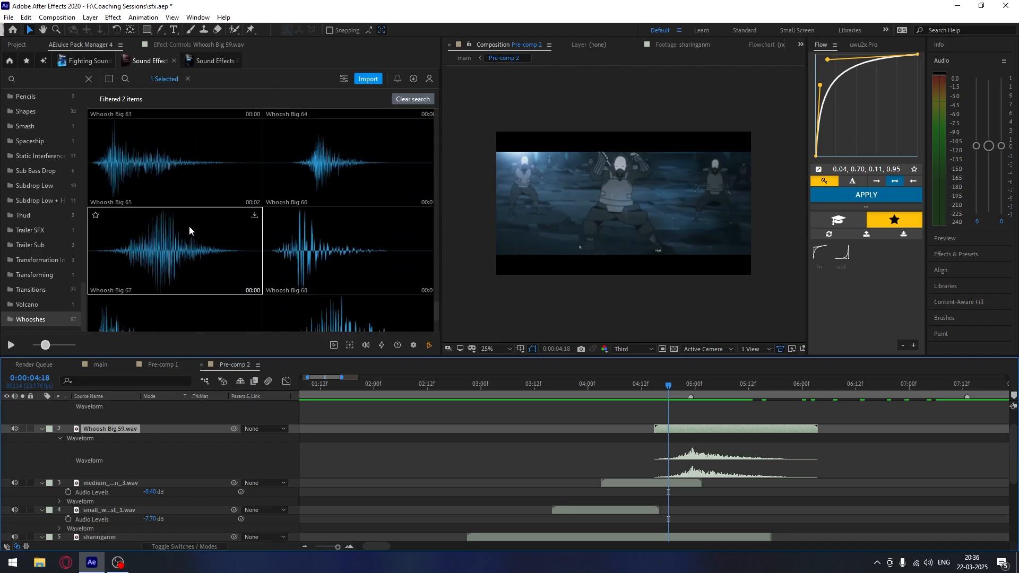
{"action": "left_click", "coordinate": [307, 247]}
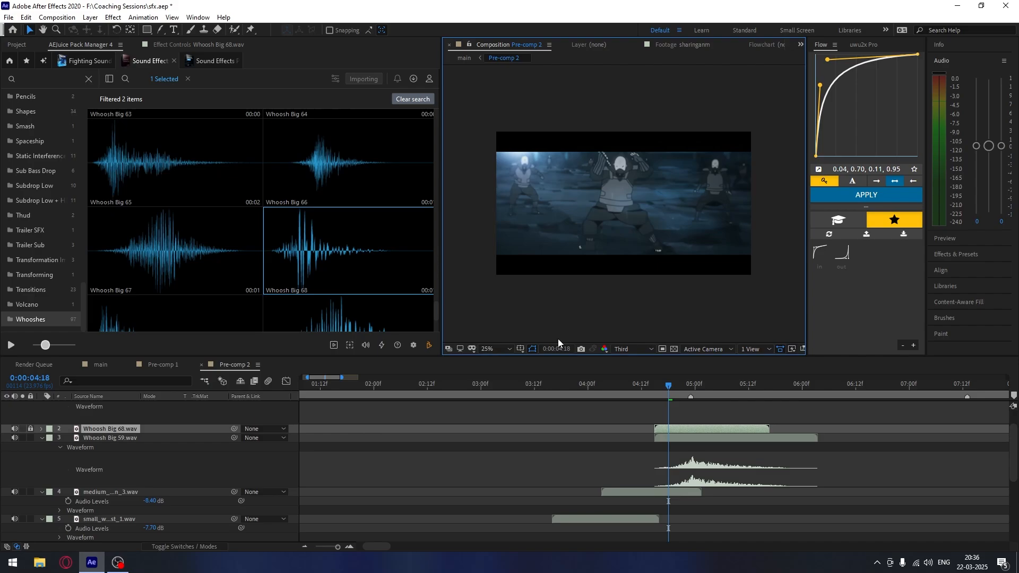
{"action": "key", "text": "l"}
{"action": "key", "text": "l"}
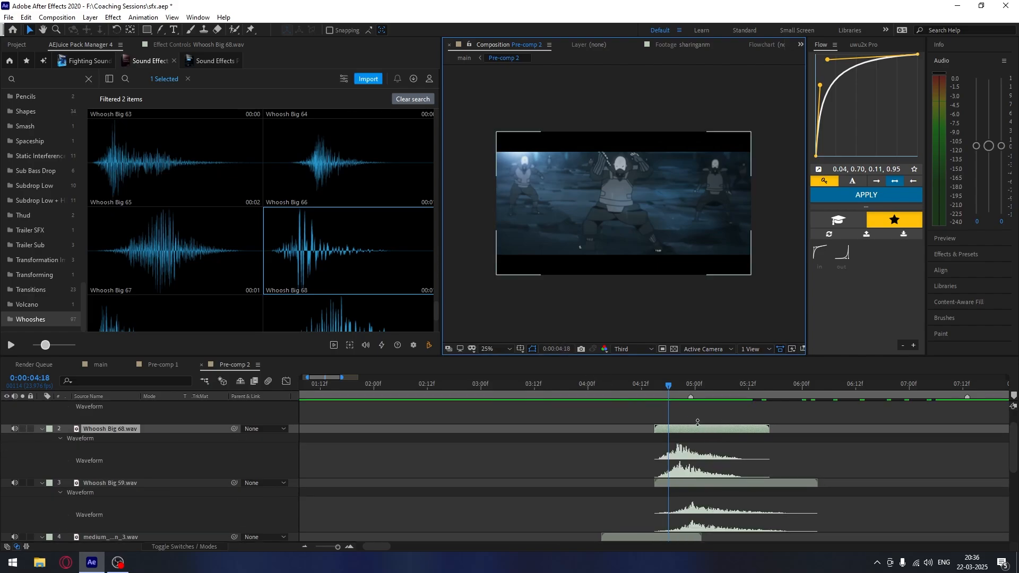
- Move the Whoosh Big 68 layer two frames later so its peak sits near 0:00:04:23, and preview from 0:00:04:18
{"action": "left_click", "coordinate": [703, 423]}
{"action": "left_click_drag", "start_coordinate": [708, 429], "coordinate": [712, 429]}
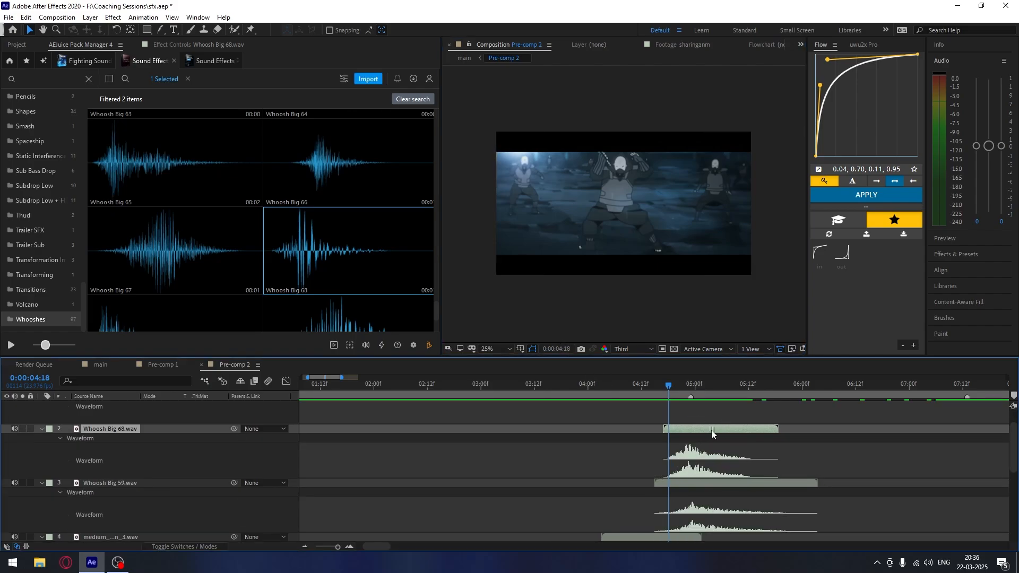
{"action": "key", "text": "space"}
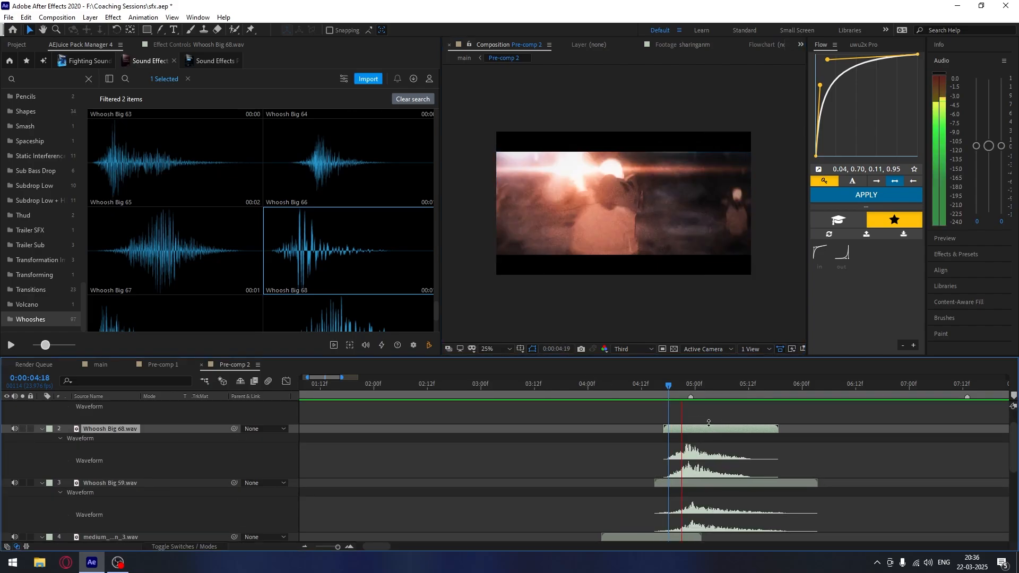
{"action": "left_click", "coordinate": [690, 385]}
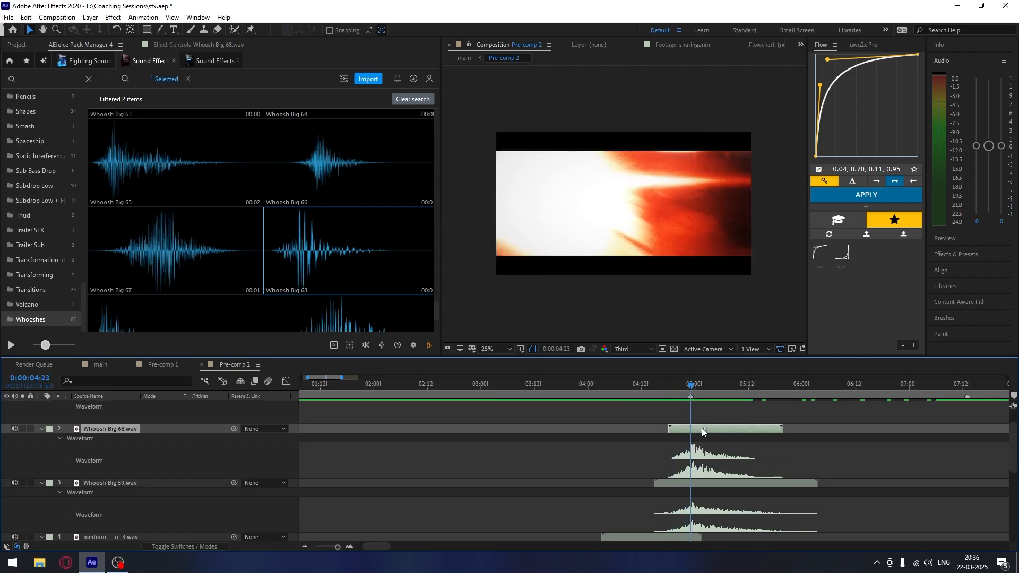
{"action": "left_click_drag", "start_coordinate": [701, 428], "coordinate": [697, 427]}
- Preview the mix from 0:00:03:23, and listen to the Whoosh Big 68 layer soloed
{"action": "left_click", "coordinate": [583, 392]}
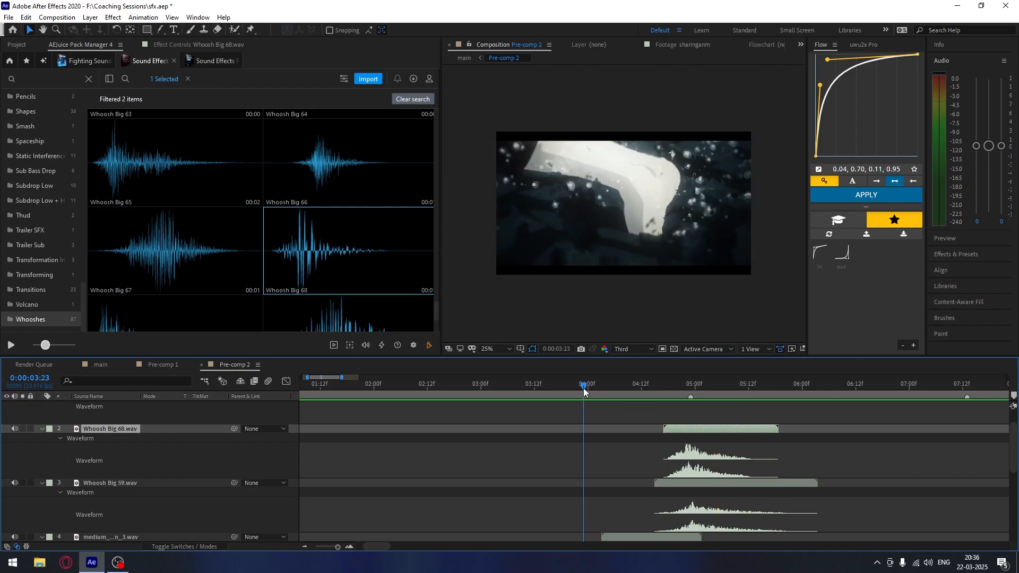
{"action": "key", "text": "space"}
{"action": "key", "text": "space"}
{"action": "left_click", "coordinate": [25, 427]}
{"action": "key", "text": "space"}
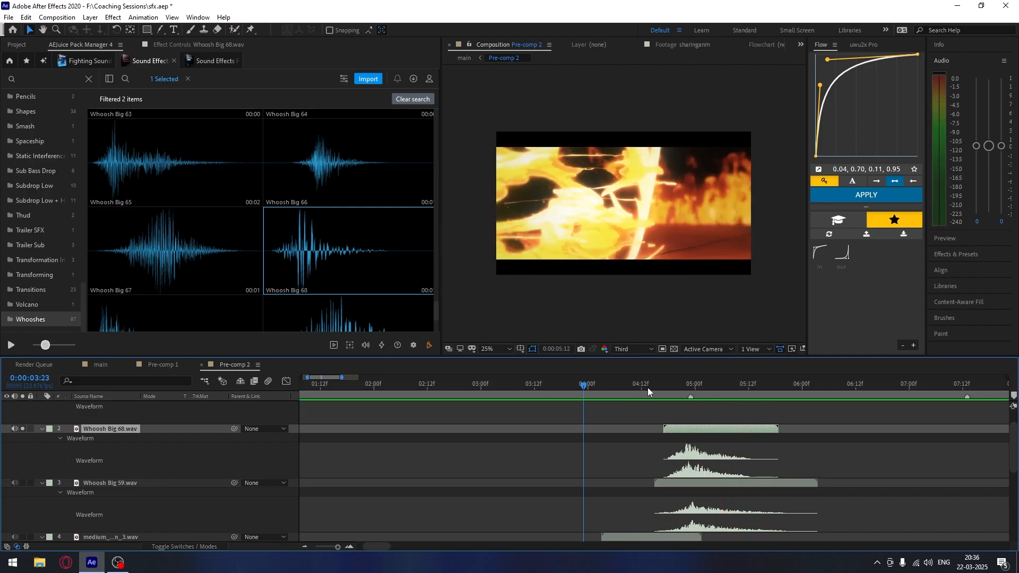
- Shift the soloed Whoosh Big 68 layer one frame later and preview from 0:00:04:13
{"action": "left_click", "coordinate": [647, 386]}
{"action": "left_click_drag", "start_coordinate": [695, 431], "coordinate": [701, 432]}
{"action": "key", "text": "space"}
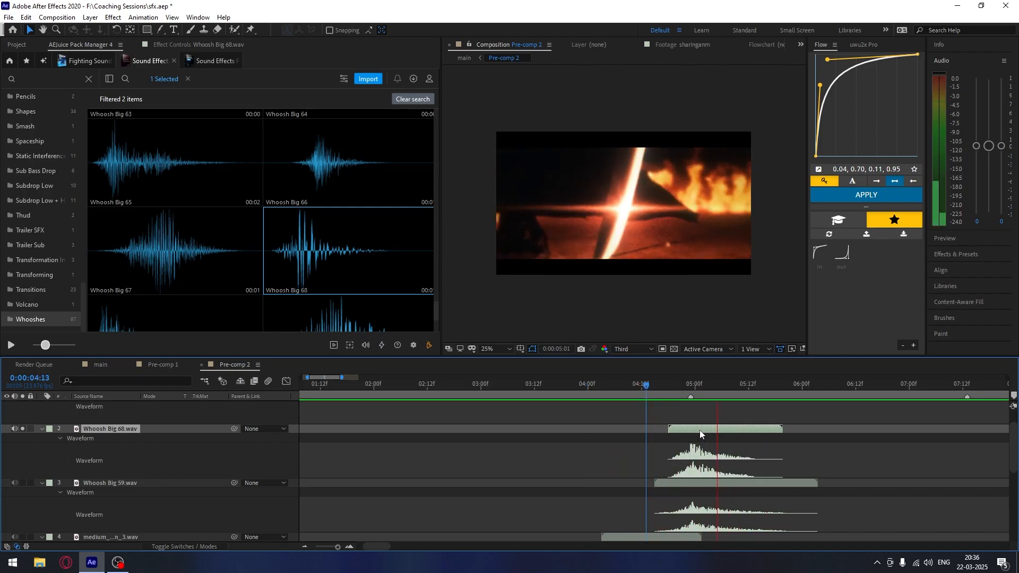
- Try the Whoosh Big 68 layer another frame later, preview from 0:00:04:15, and shift it back one frame
{"action": "left_click", "coordinate": [654, 388]}
{"action": "left_click_drag", "start_coordinate": [704, 430], "coordinate": [708, 433]}
{"action": "key", "text": "space"}
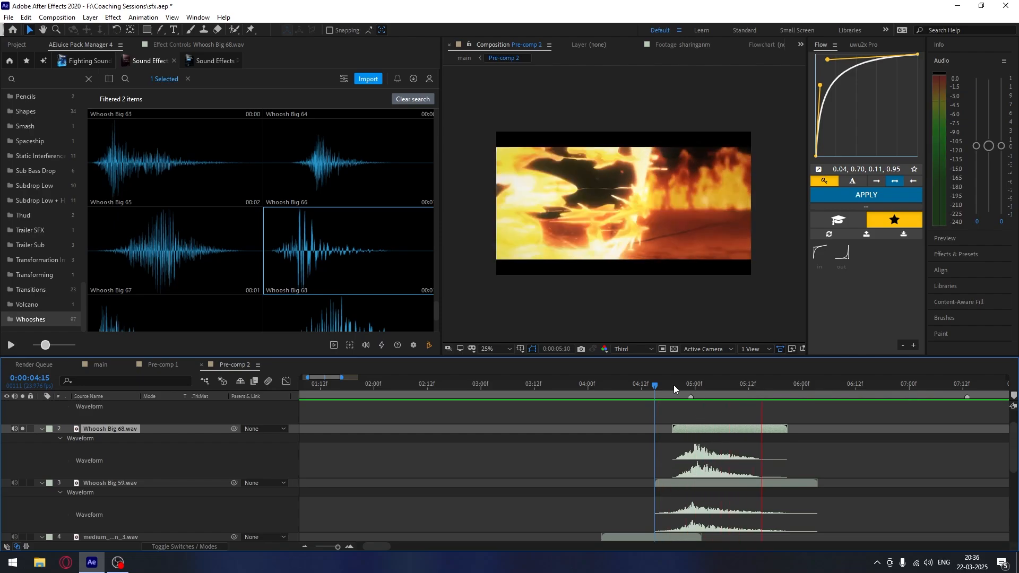
{"action": "left_click", "coordinate": [659, 386]}
{"action": "left_click_drag", "start_coordinate": [694, 431], "coordinate": [690, 431]}
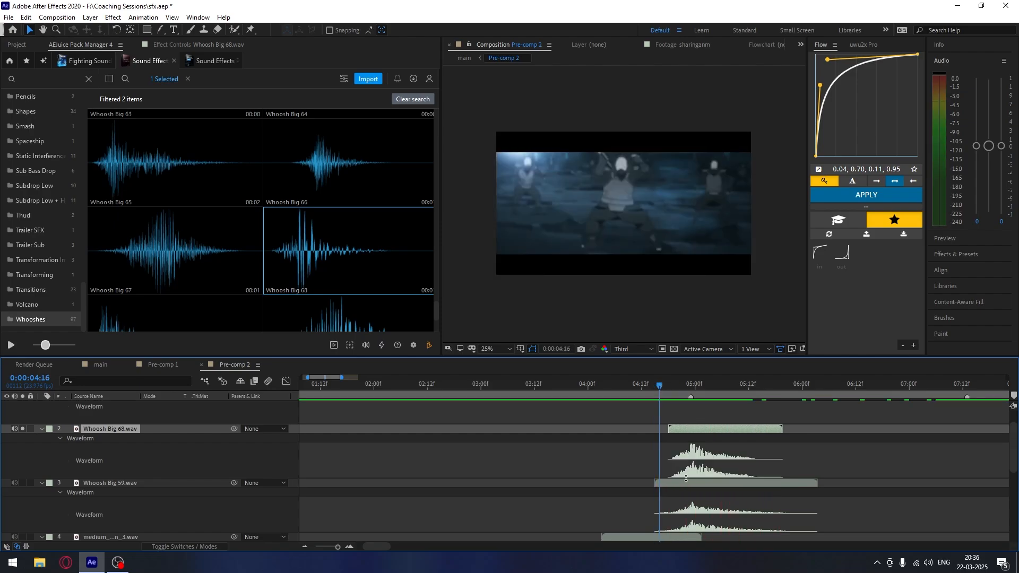
- Solo Whoosh Big 59 instead of Whoosh Big 68 for a listen, then preview the unsoloed mix from 0:00:04:03
{"action": "left_click", "coordinate": [663, 477]}
{"action": "left_click", "coordinate": [23, 429]}
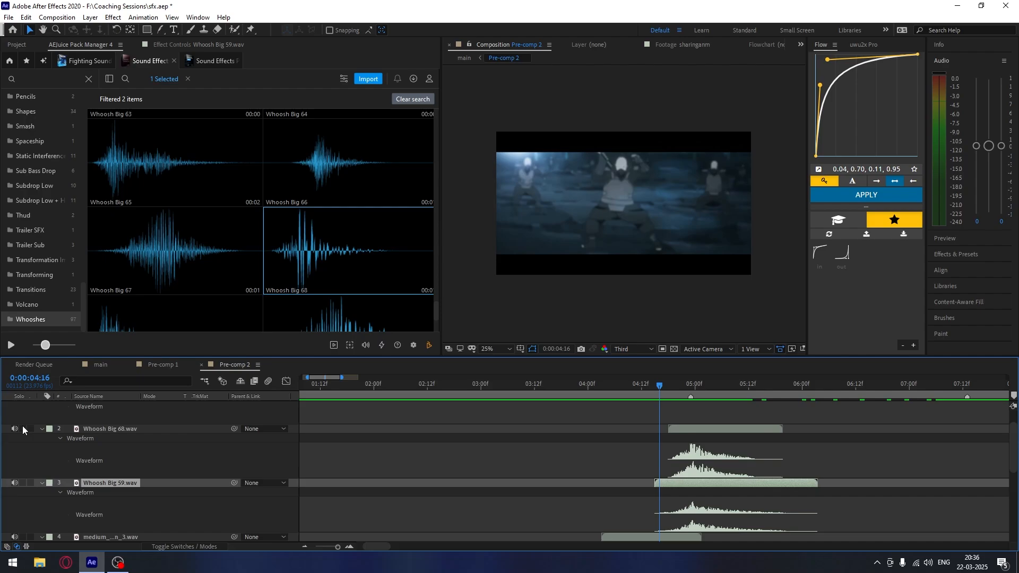
{"action": "left_click", "coordinate": [23, 482]}
{"action": "key", "text": "space"}
{"action": "left_click", "coordinate": [602, 385]}
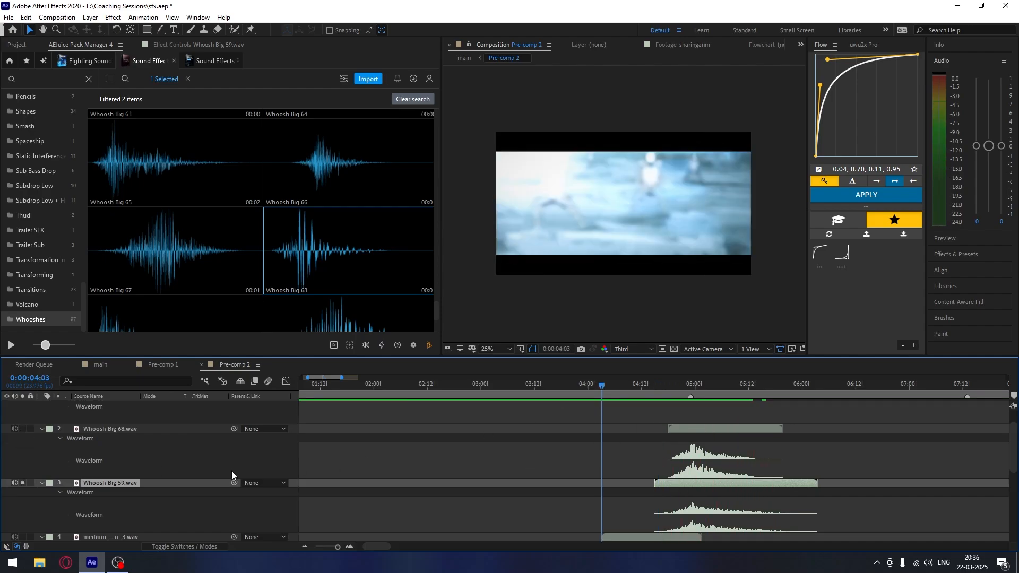
{"action": "key", "text": "space"}
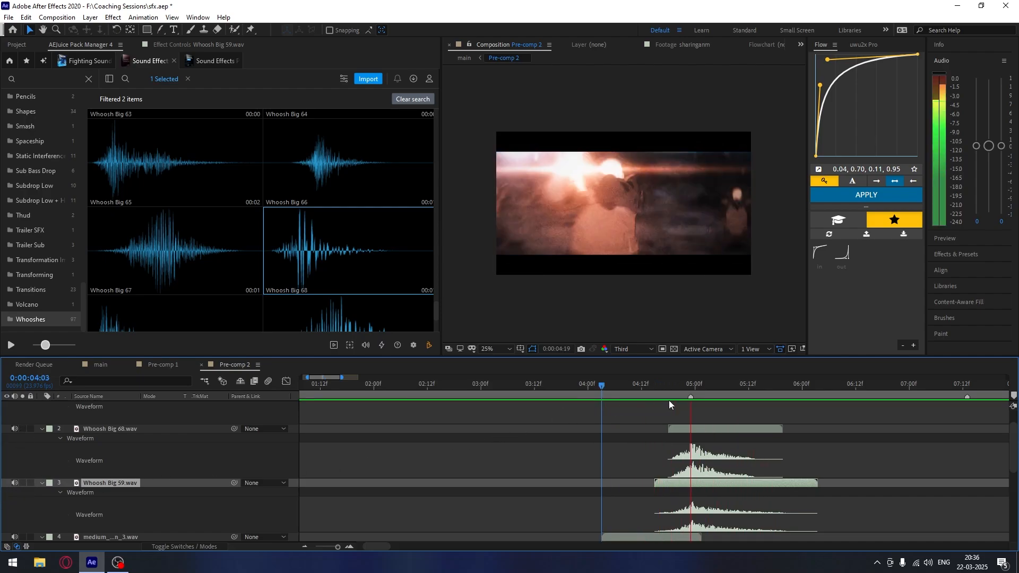
- Lower the audio levels of the medium and small whoosh layers together to -17.40 dB and -16.70 dB
{"action": "key", "text": "space"}
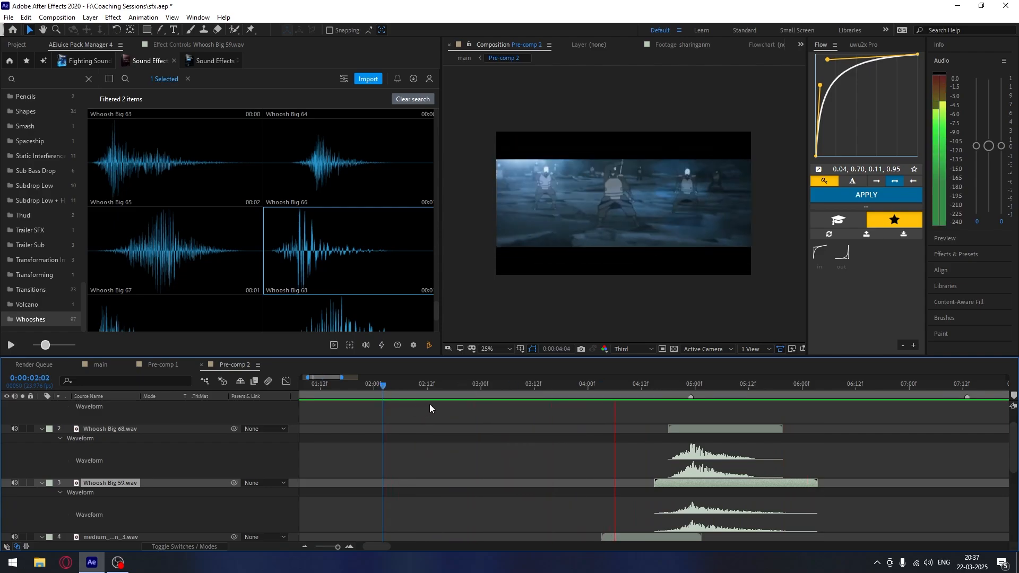
{"action": "left_click", "coordinate": [583, 383]}
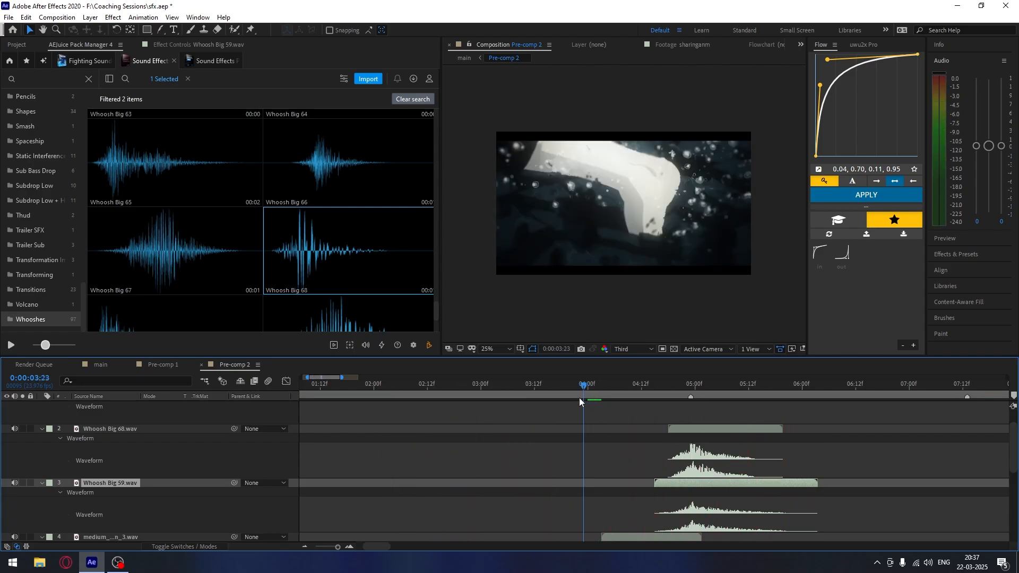
{"action": "scroll", "coordinate": [597, 455], "scroll_direction": "down", "scroll_amount": 3}
{"action": "left_click", "coordinate": [600, 483]}
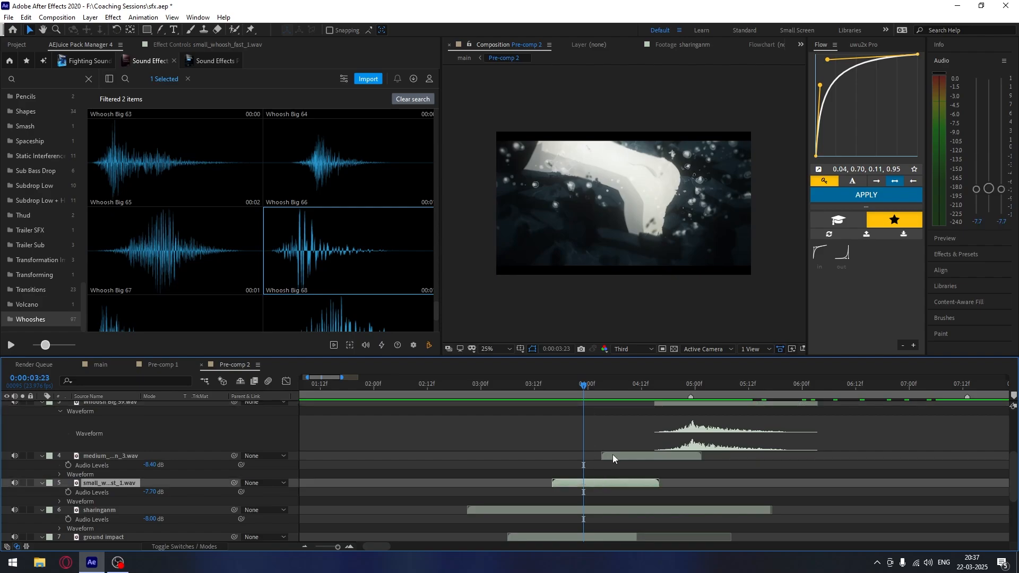
{"action": "left_click", "coordinate": [615, 455], "text": "shift"}
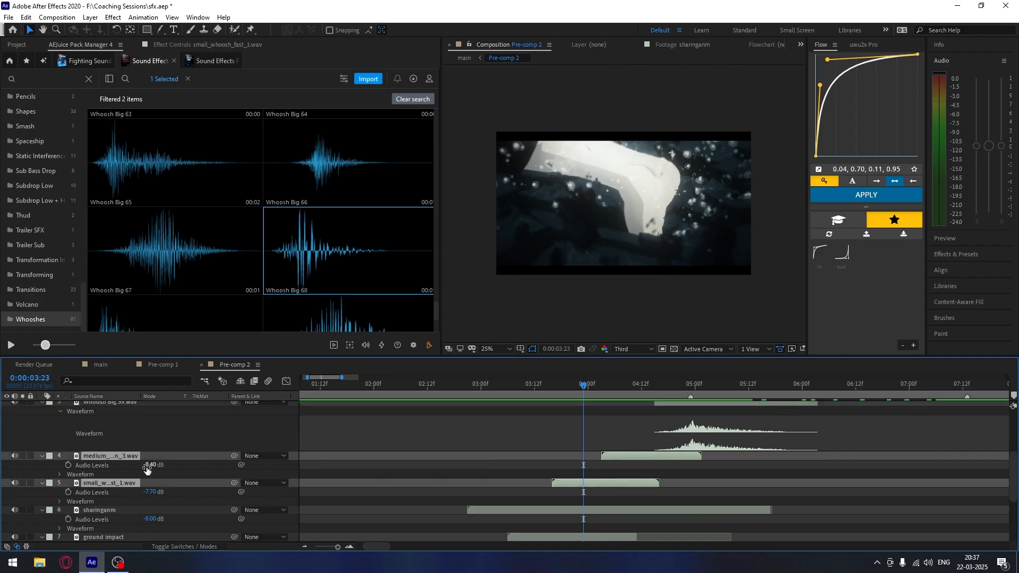
{"action": "left_click_drag", "start_coordinate": [149, 466], "coordinate": [101, 466]}
- Preview the mix from 0:00:03:17 and again from 0:00:04:16, and move the playhead to the flame shot at 0:00:05:12
{"action": "left_click_drag", "start_coordinate": [582, 385], "coordinate": [556, 388]}
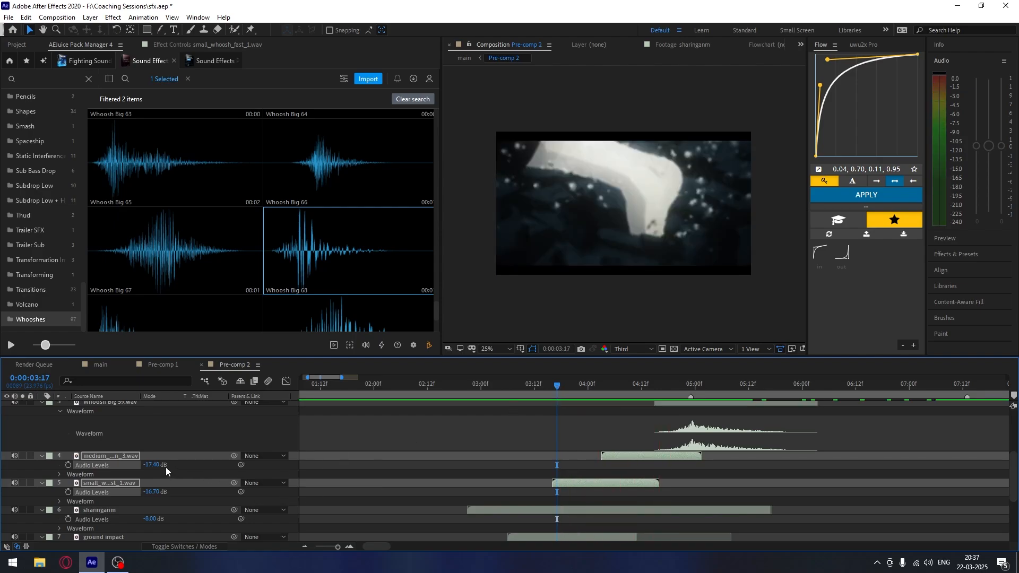
{"action": "key", "text": "space"}
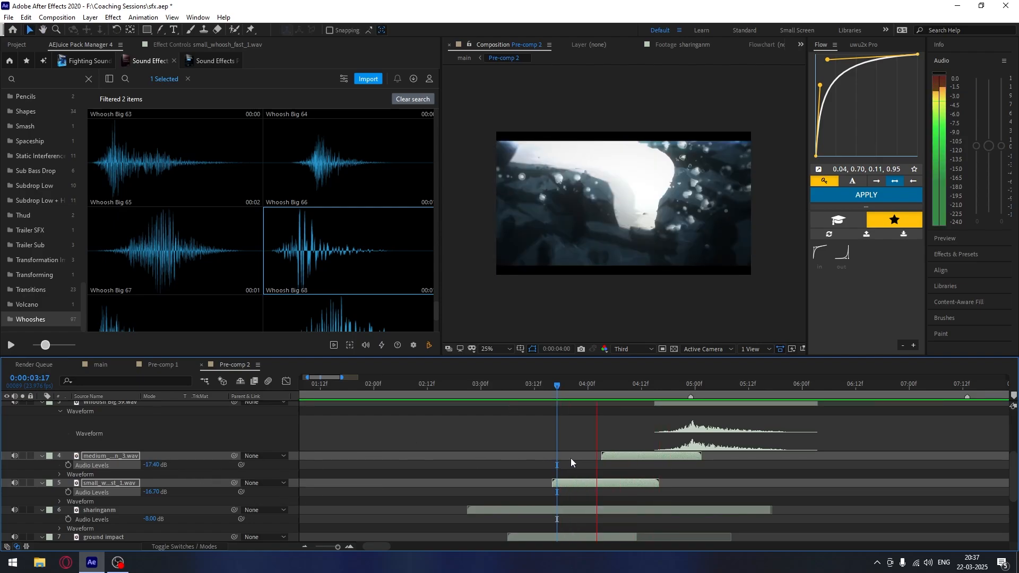
{"action": "left_click", "coordinate": [700, 471]}
{"action": "left_click", "coordinate": [659, 386]}
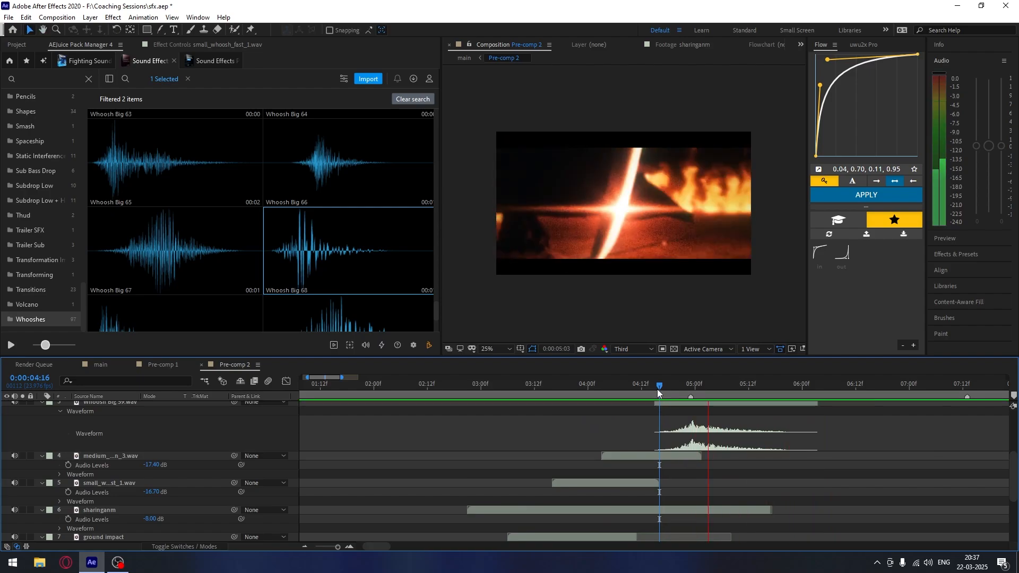
{"action": "left_click_drag", "start_coordinate": [658, 391], "coordinate": [746, 418]}
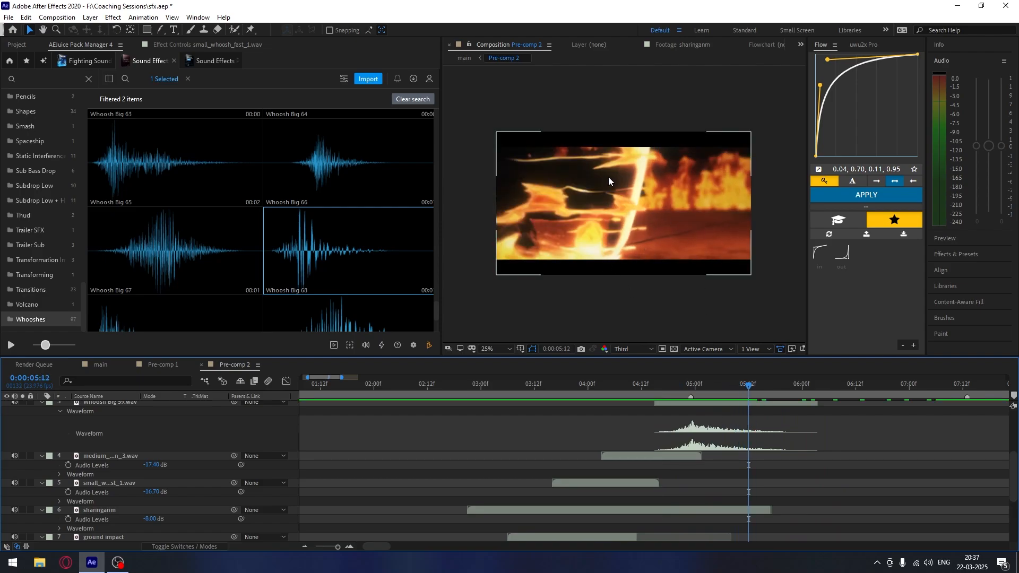
- Browse the Volcano, Subdrop Low, Subdrop Low + High and impact sound categories and audition effects for the flame shot
{"action": "left_click", "coordinate": [21, 45]}
{"action": "left_click", "coordinate": [128, 43]}
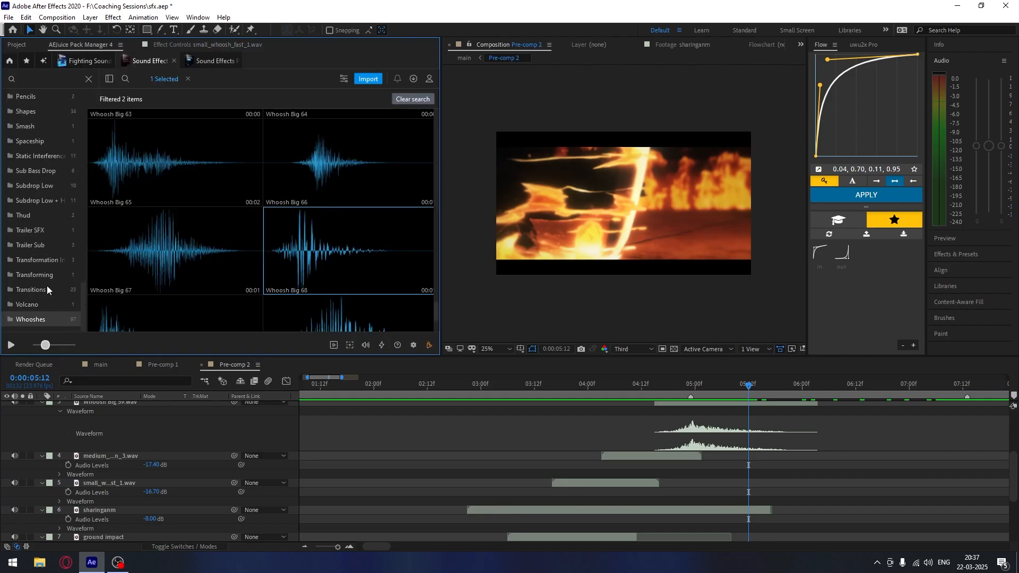
{"action": "left_click", "coordinate": [32, 304]}
{"action": "mouse_move", "coordinate": [130, 163]}
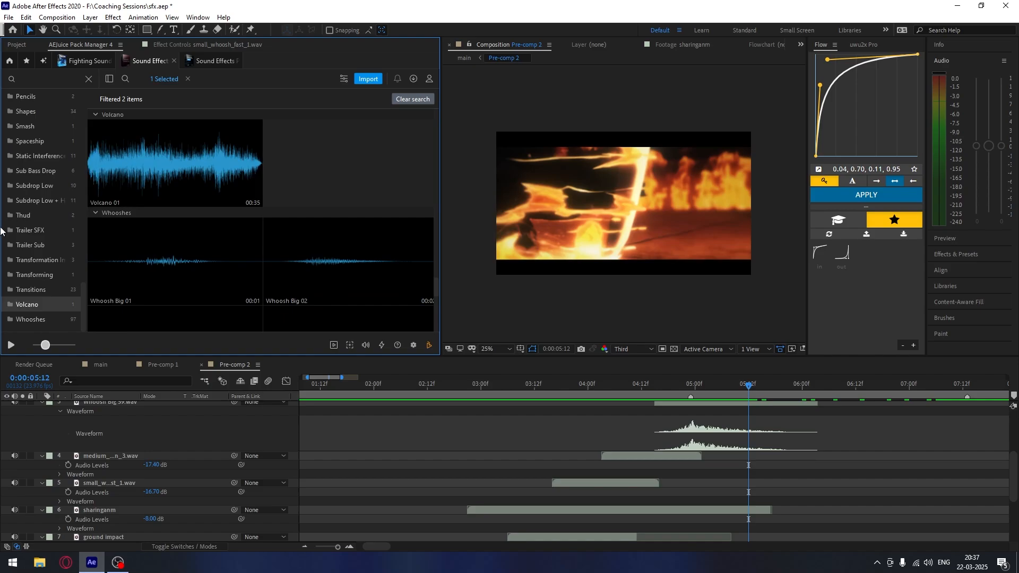
{"action": "scroll", "coordinate": [23, 231], "scroll_direction": "up", "scroll_amount": 4}
{"action": "scroll", "coordinate": [23, 232], "scroll_direction": "down", "scroll_amount": 4}
{"action": "left_click", "coordinate": [44, 190]}
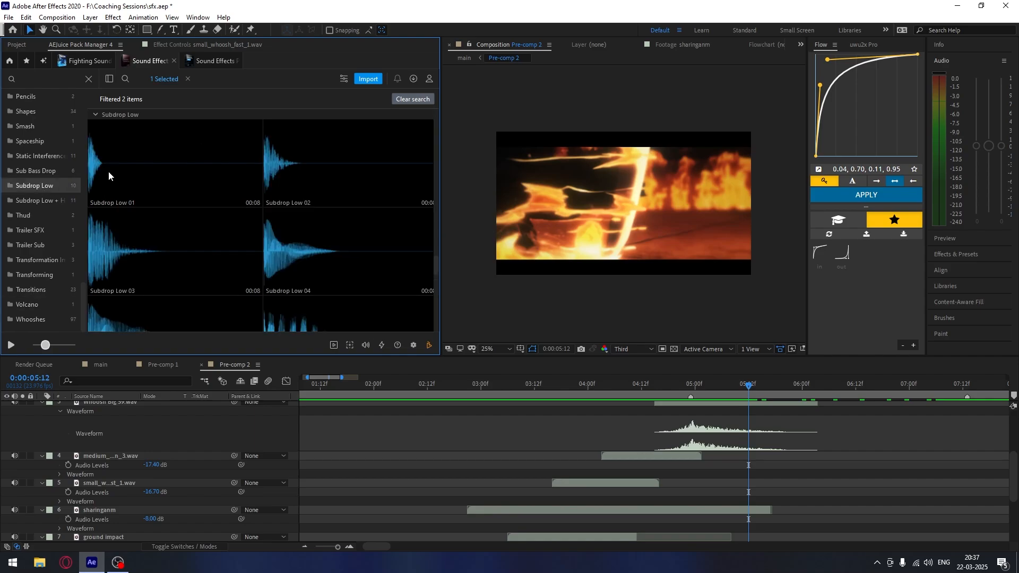
{"action": "mouse_move", "coordinate": [125, 220]}
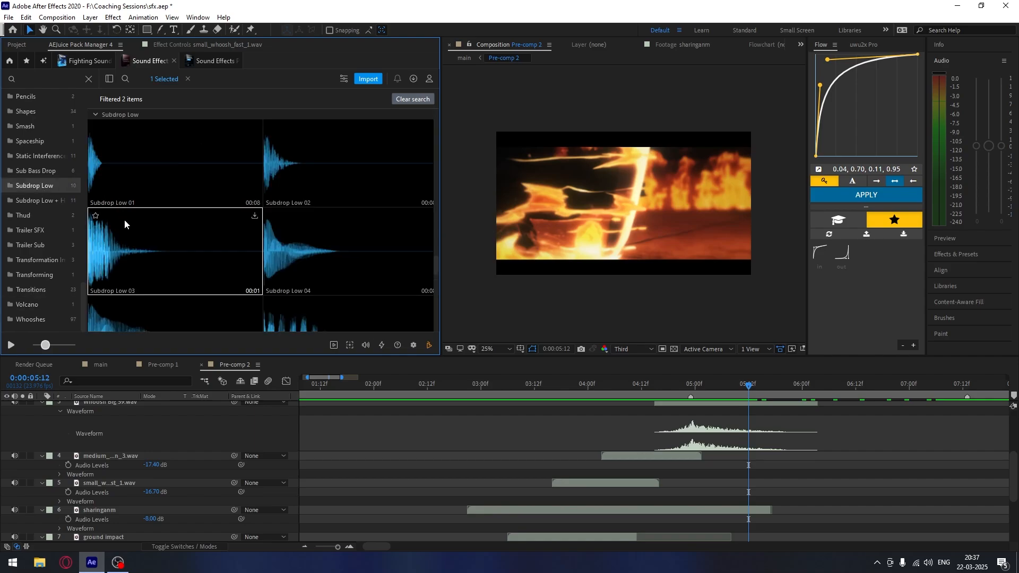
{"action": "left_click", "coordinate": [45, 200]}
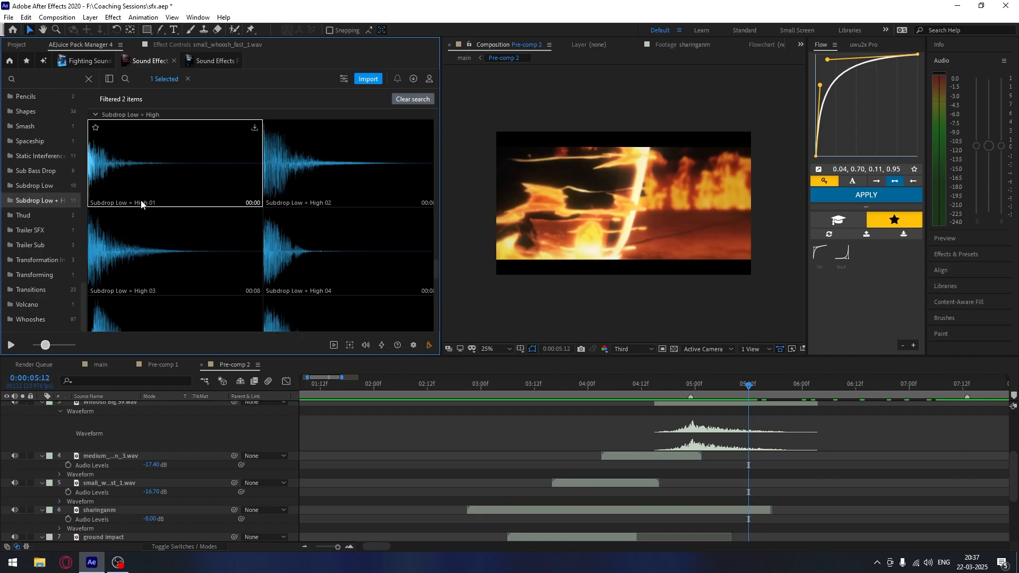
{"action": "scroll", "coordinate": [11, 183], "scroll_direction": "up", "scroll_amount": 5}
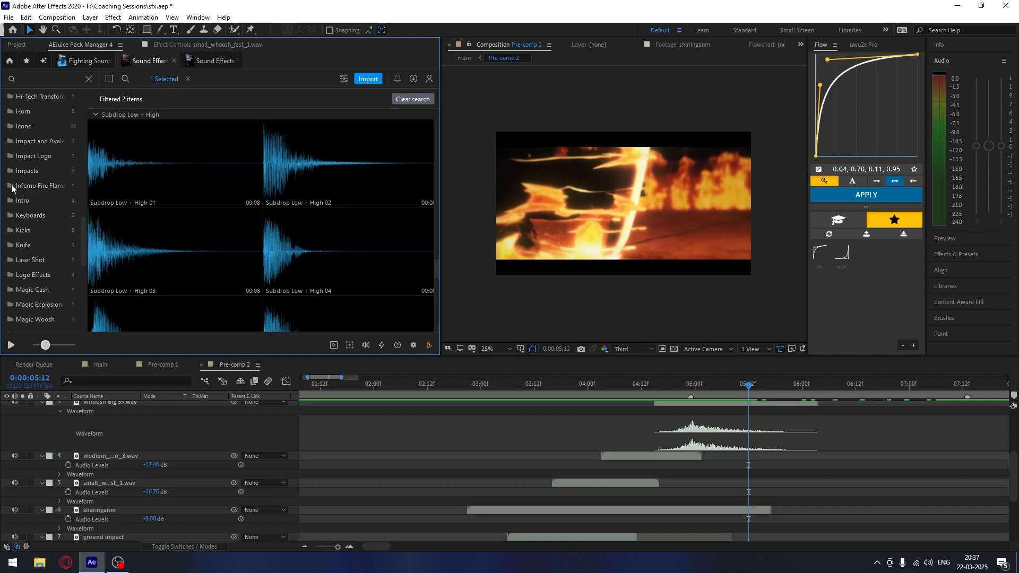
{"action": "left_click", "coordinate": [36, 140]}
{"action": "mouse_move", "coordinate": [119, 181]}
- Audition Inferno Fire Flames 01 from the Inferno Fire Flames category and import it into Pre-comp 2 at 0:00:05:12
{"action": "left_click", "coordinate": [42, 185]}
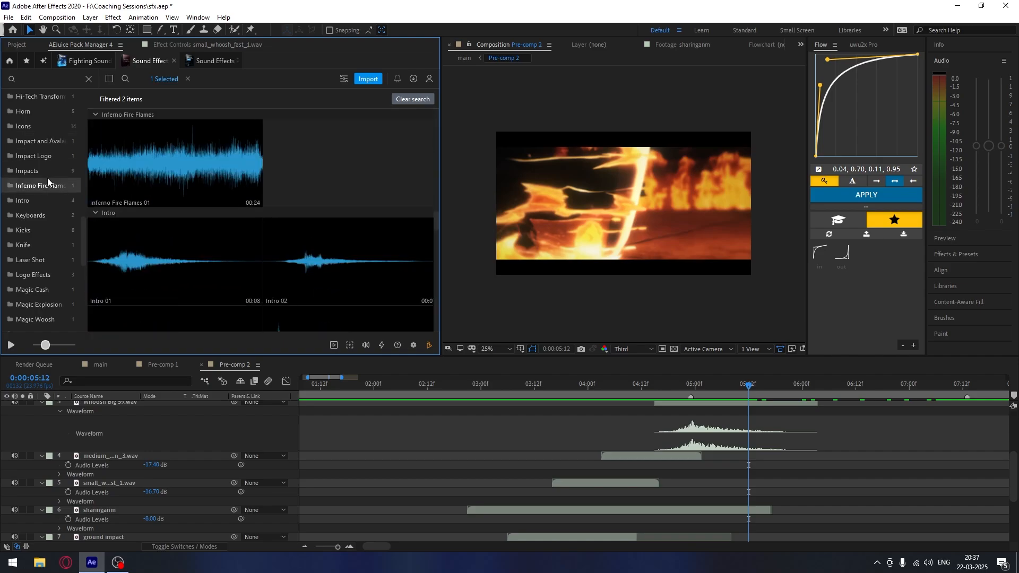
{"action": "mouse_move", "coordinate": [140, 261]}
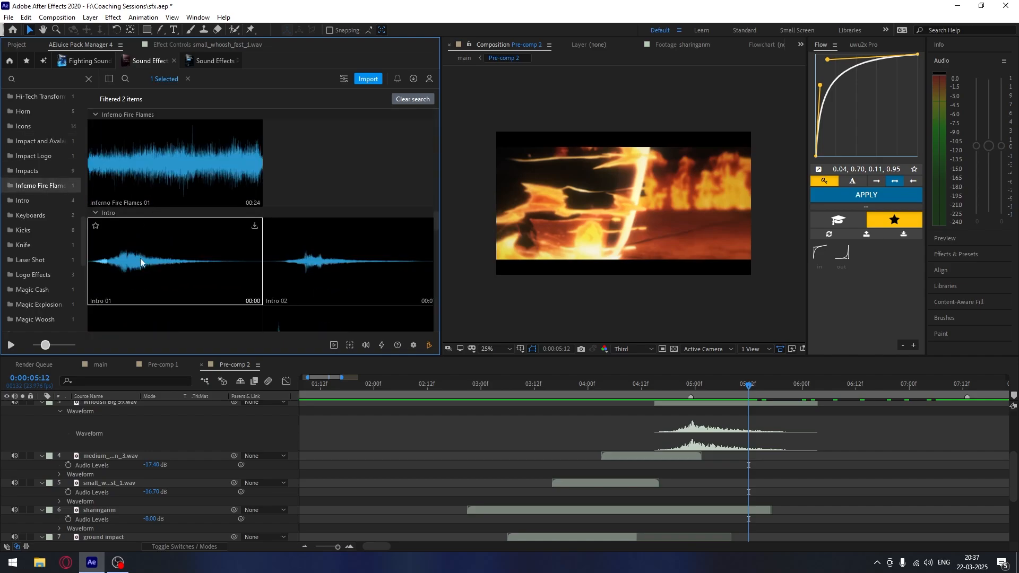
{"action": "mouse_move", "coordinate": [111, 169]}
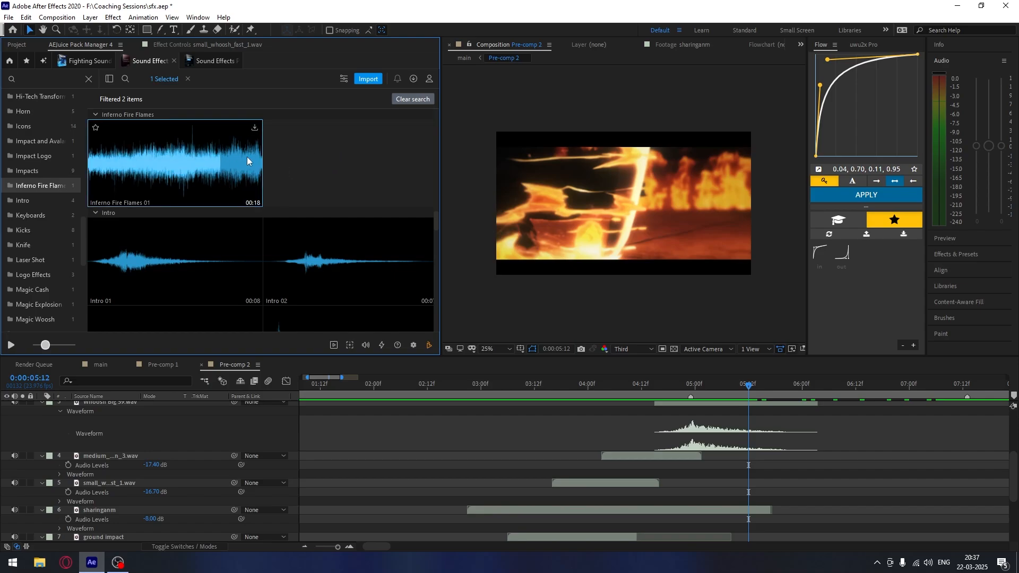
{"action": "mouse_move", "coordinate": [251, 146]}
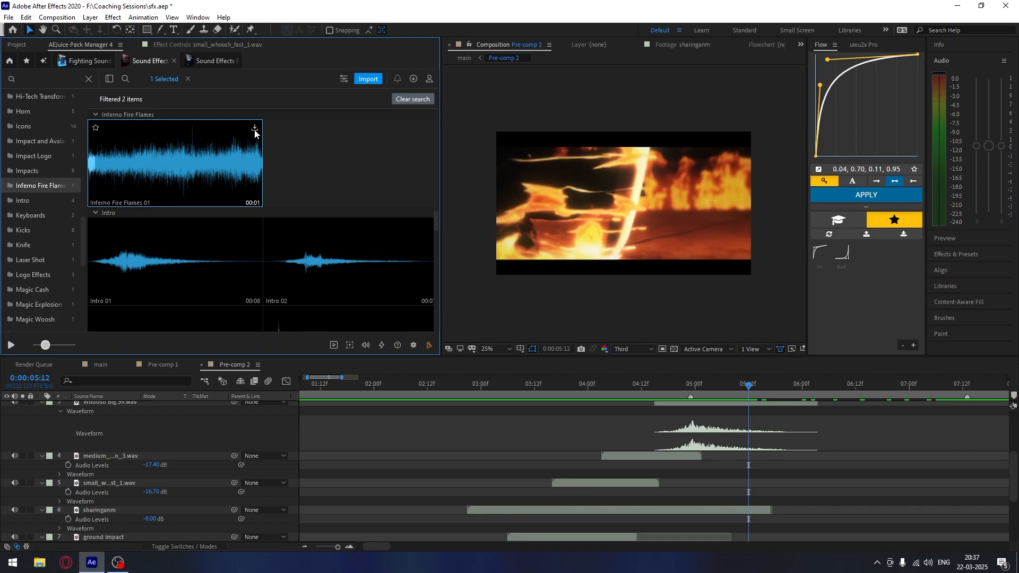
{"action": "left_click", "coordinate": [255, 129]}
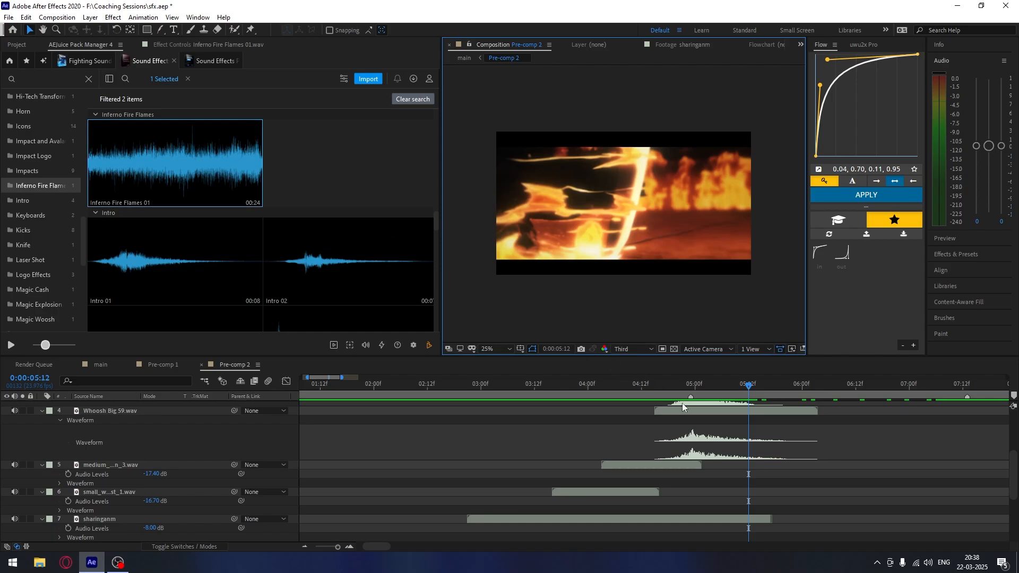
- Show the waveform of the Inferno Fire Flames 01 layer and shift the layer to start at 0:00:05:02
{"action": "scroll", "coordinate": [692, 449], "scroll_direction": "up", "scroll_amount": 4}
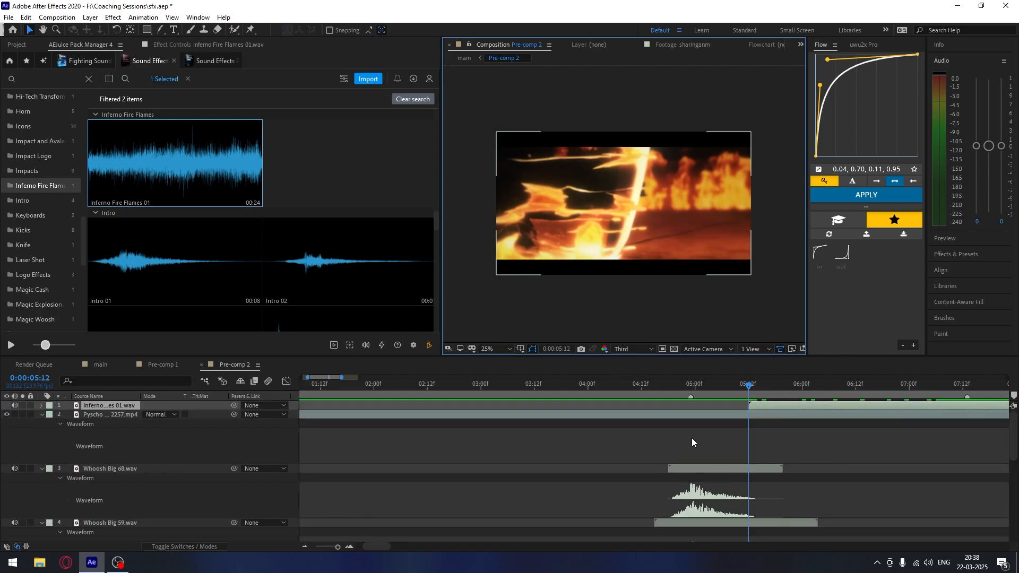
{"action": "key", "text": "l"}
{"action": "key", "text": "l"}
{"action": "left_click", "coordinate": [781, 406]}
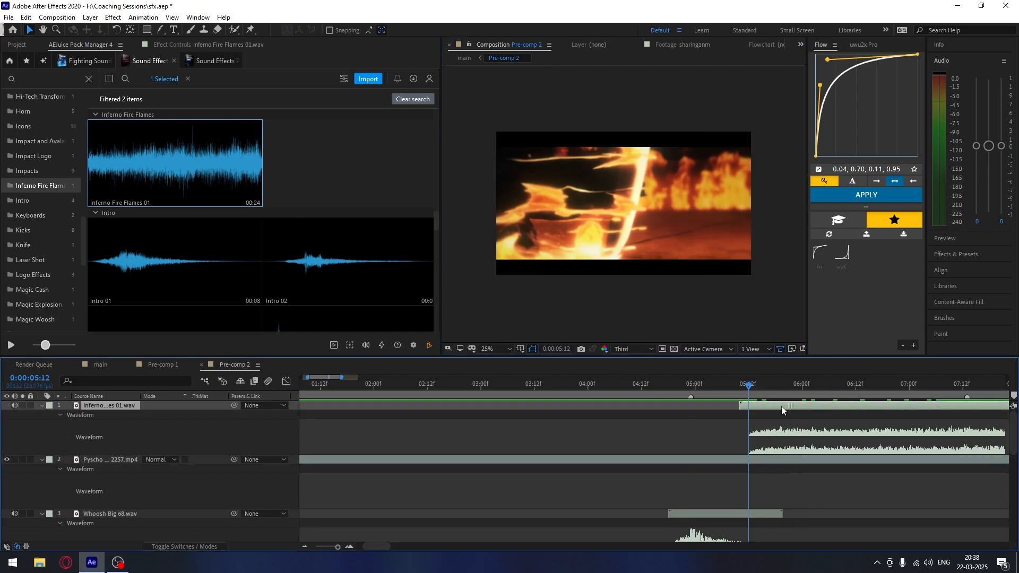
{"action": "left_click_drag", "start_coordinate": [781, 405], "coordinate": [745, 407]}
- Preview the mix with the fire sound from 0:00:05:02
{"action": "left_click", "coordinate": [692, 386]}
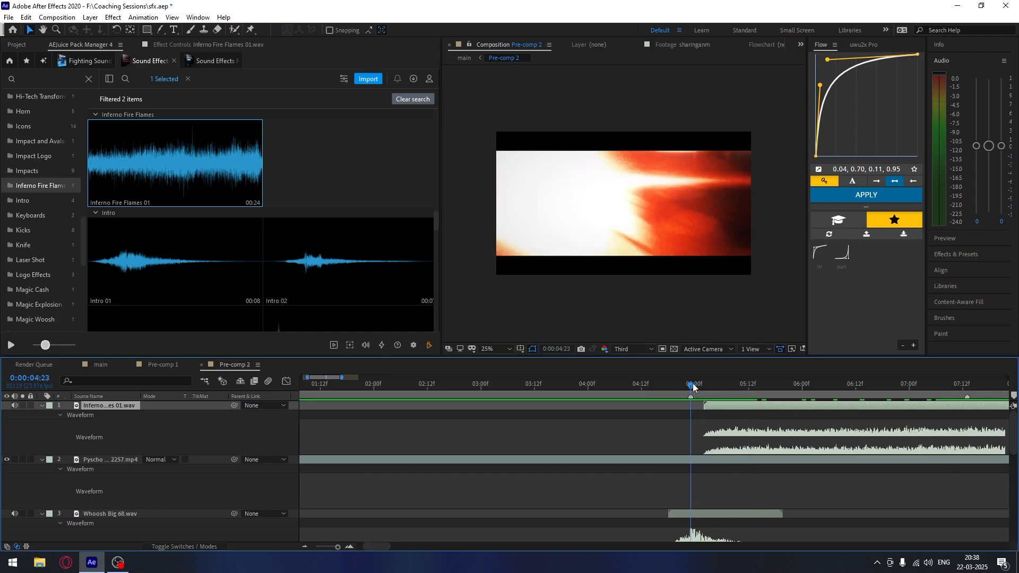
{"action": "left_click_drag", "start_coordinate": [693, 387], "coordinate": [718, 406]}
{"action": "key", "text": "space"}
{"action": "key", "text": "space"}
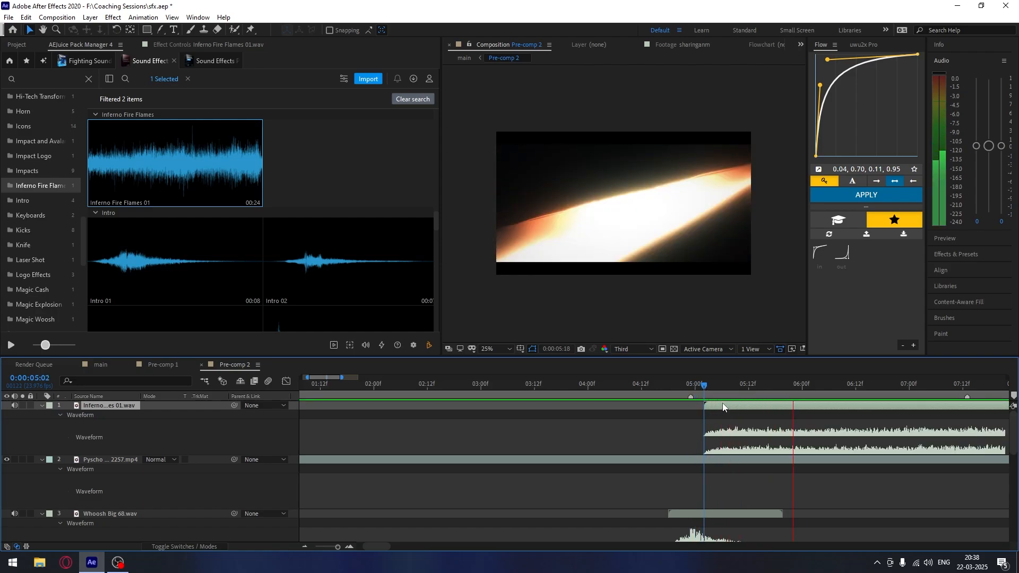
- Split the Inferno Fire Flames 01 layer at about 0:00:06:04 and delete the remainder
{"action": "left_click", "coordinate": [821, 385]}
{"action": "left_click", "coordinate": [807, 387]}
{"action": "mouse_move", "coordinate": [808, 391]}
{"action": "left_mouse_down"}
{"action": "mouse_move", "coordinate": [820, 393]}
{"action": "mouse_move", "coordinate": [798, 391]}
{"action": "left_mouse_up"}
{"action": "key", "text": "ctrl+shift+d"}
{"action": "key", "text": "Delete"}
{"action": "left_click", "coordinate": [796, 405]}
- Keyframe a fade-out on the Inferno Fire Flames 01 Audio Levels, from 0 dB at about 0:00:05:17 to -20 dB at about 0:00:06:08
{"action": "key", "text": "l"}
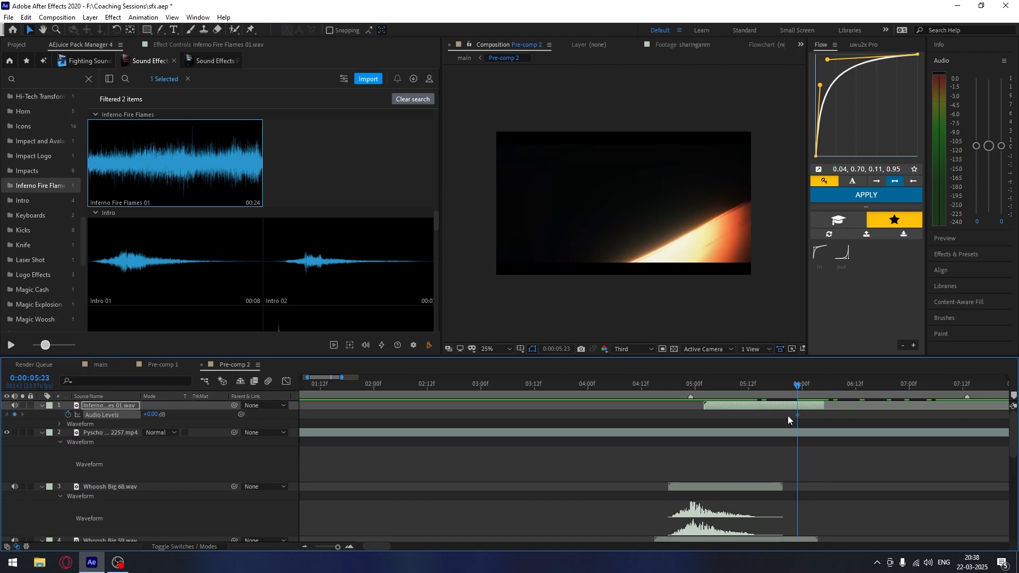
{"action": "left_click_drag", "start_coordinate": [797, 415], "coordinate": [770, 417]}
{"action": "left_click_drag", "start_coordinate": [151, 417], "coordinate": [148, 416]}
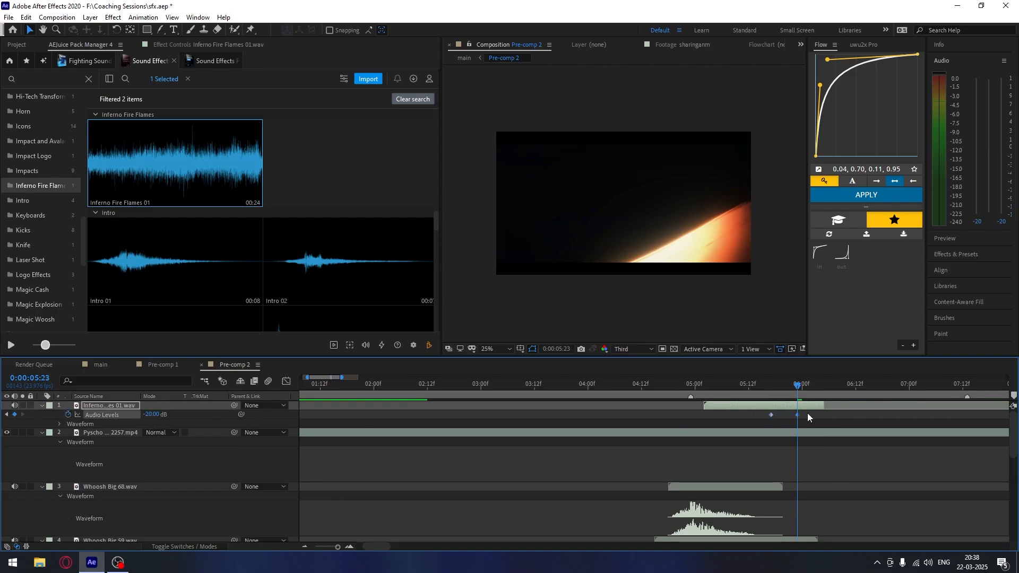
{"action": "left_click_drag", "start_coordinate": [797, 415], "coordinate": [650, 389]}
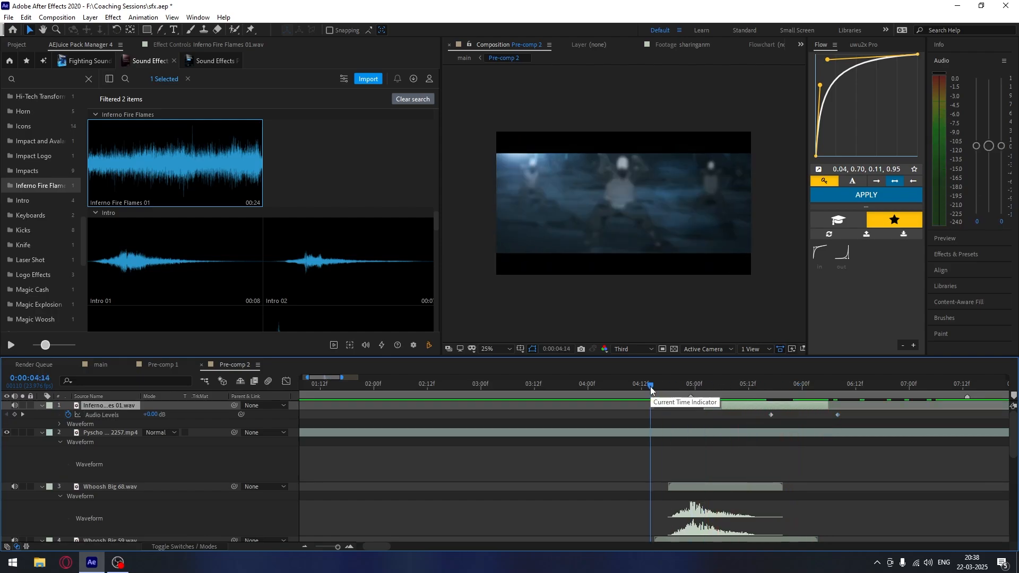
- Preview the fade from 0:00:04:14, and shift the Inferno Fire Flames 01 layer to start at 0:00:04:23
{"action": "key", "text": "space"}
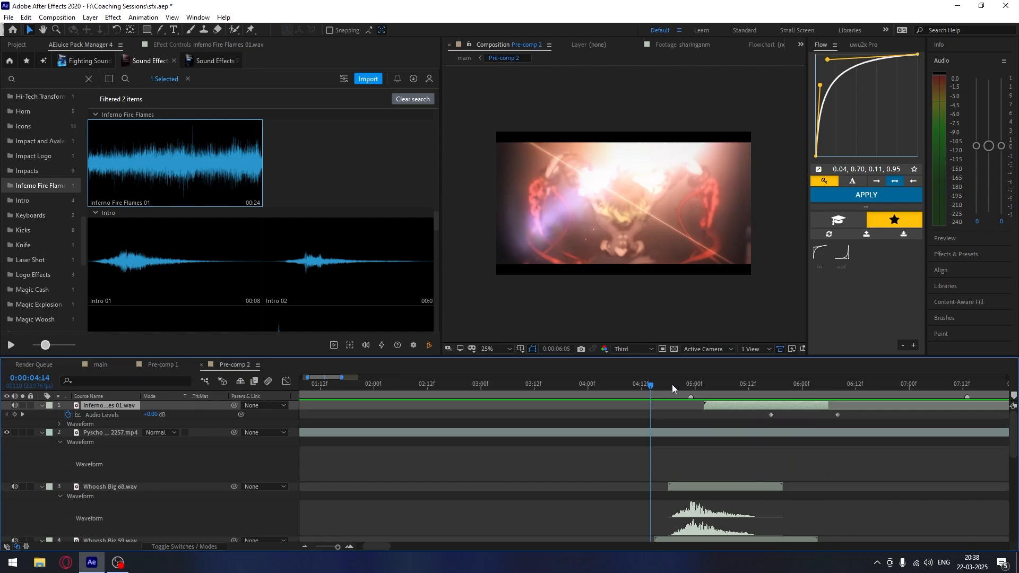
{"action": "left_click", "coordinate": [671, 384]}
{"action": "left_click_drag", "start_coordinate": [709, 406], "coordinate": [695, 402]}
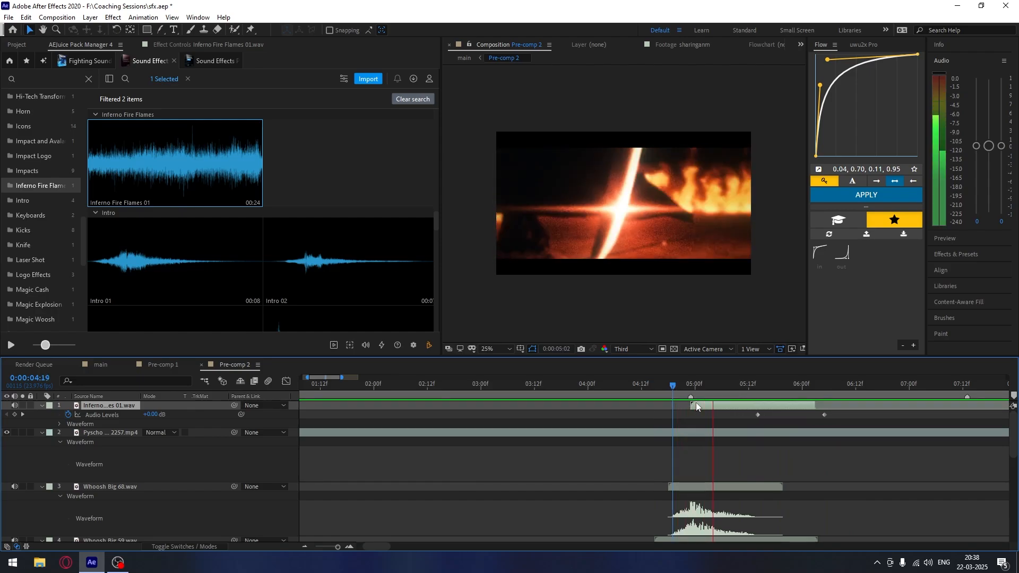
- Extend the Inferno Fire Flames 01 layer to about 0:00:06:08 and move its last Audio Levels keyframe to about 0:00:06:12
{"action": "left_click", "coordinate": [695, 388]}
{"action": "left_click_drag", "start_coordinate": [818, 408], "coordinate": [843, 408]}
{"action": "left_click", "coordinate": [823, 385]}
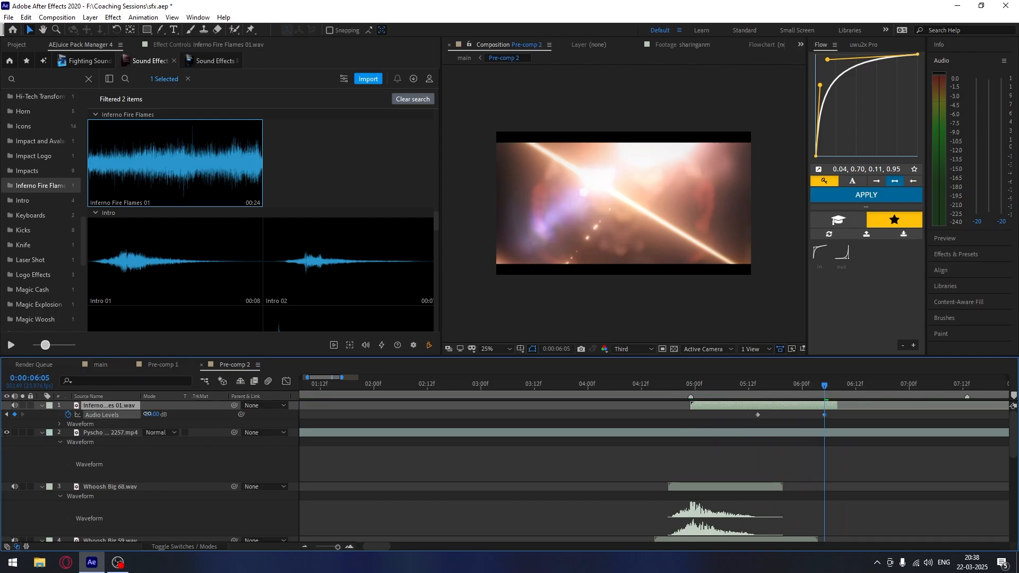
{"action": "left_click_drag", "start_coordinate": [148, 414], "coordinate": [144, 415]}
{"action": "left_click_drag", "start_coordinate": [825, 415], "coordinate": [854, 422]}
- Preview the mix from 0:00:03:07, and move the playhead to 0:00:05:07
{"action": "left_click_drag", "start_coordinate": [784, 387], "coordinate": [513, 391]}
{"action": "key", "text": "space"}
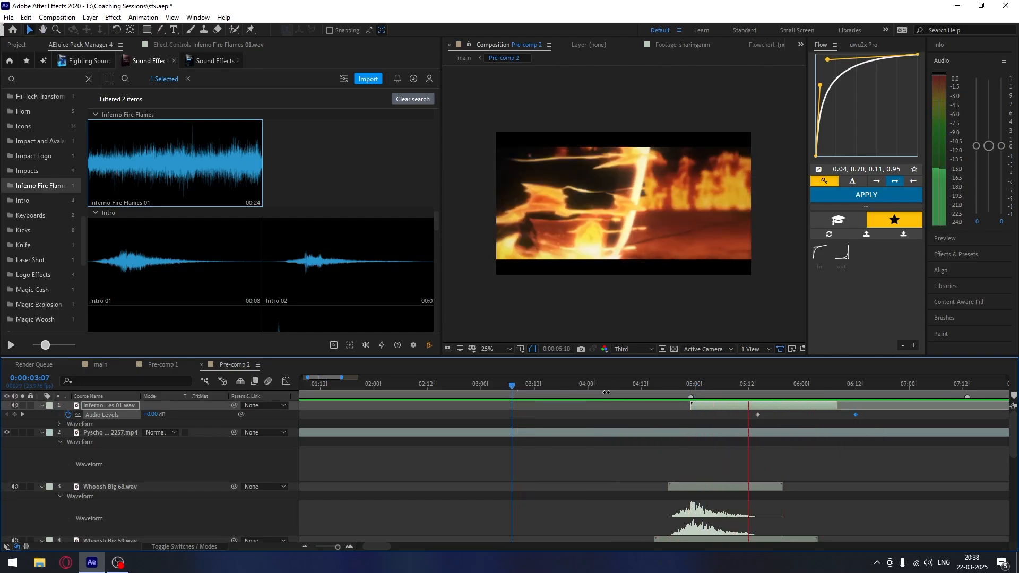
{"action": "left_click_drag", "start_coordinate": [661, 390], "coordinate": [725, 393]}
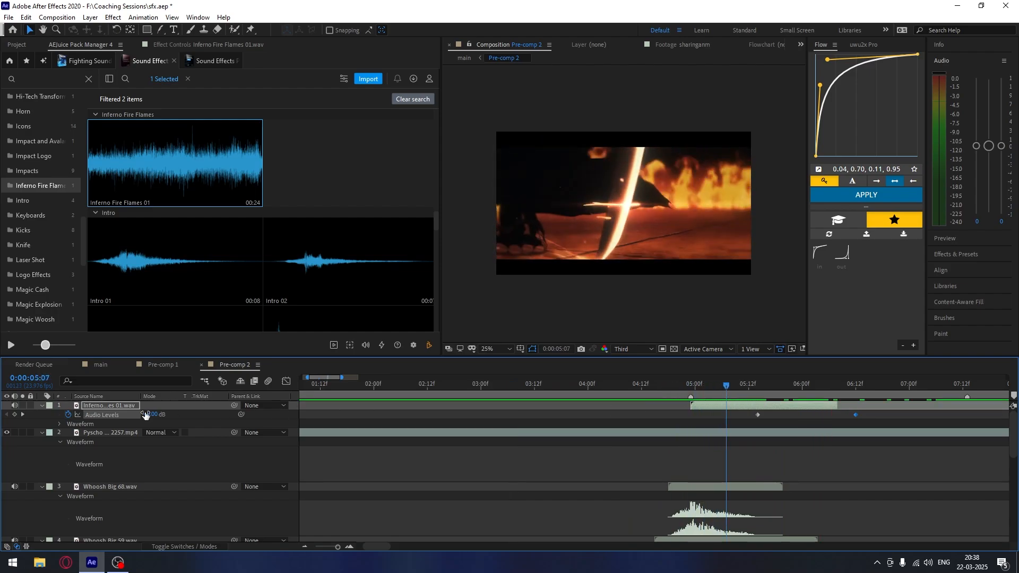
- Try +12.00 dB on the fire layer's Audio Levels keyframe at 0:00:05:14 and preview from 0:00:05:01
{"action": "left_click", "coordinate": [22, 414]}
{"action": "left_click_drag", "start_coordinate": [153, 414], "coordinate": [163, 415]}
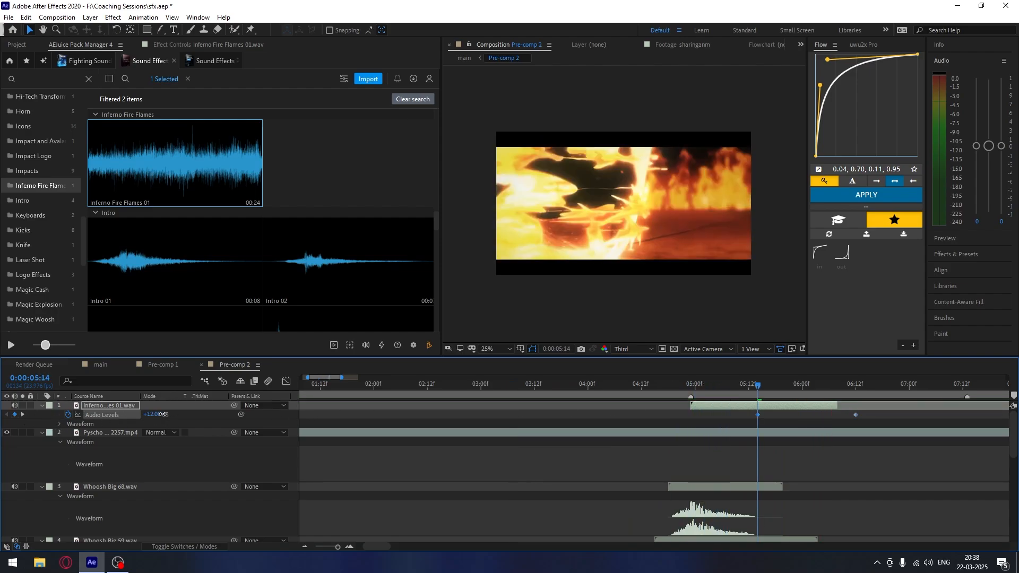
{"action": "left_click", "coordinate": [698, 387]}
{"action": "key", "text": "space"}
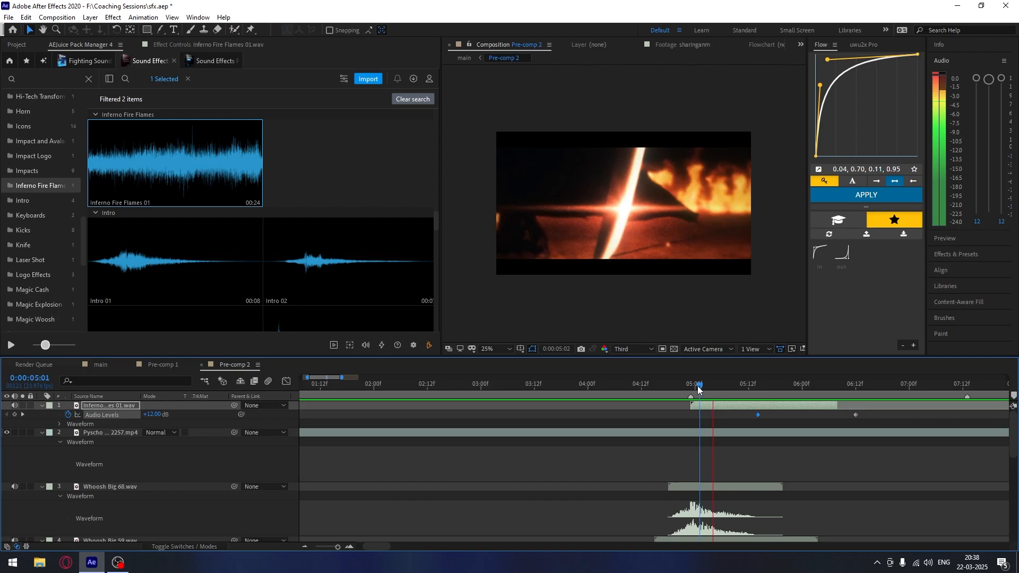
{"action": "key", "text": "space"}
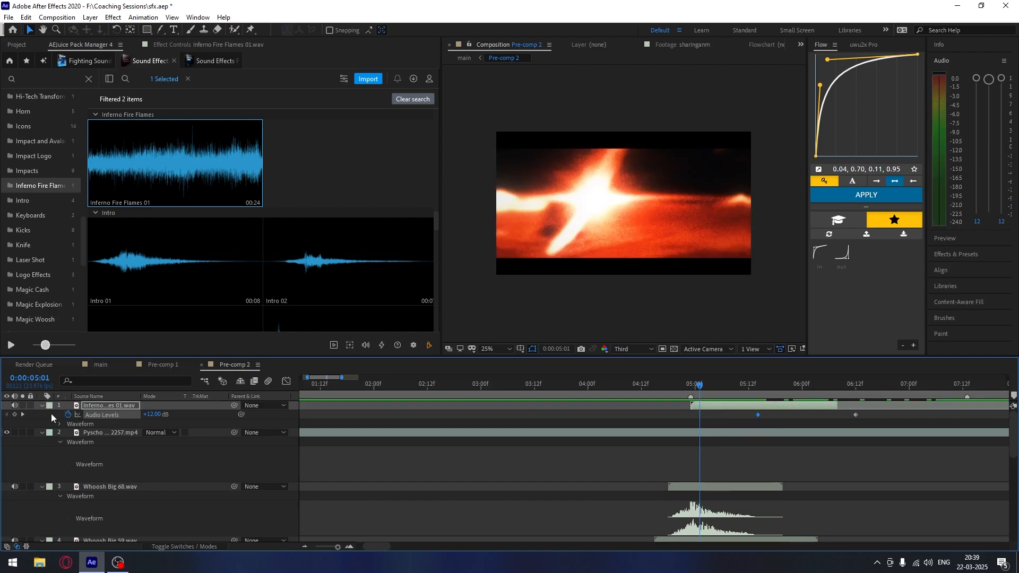
- Set the fire layer's first Audio Levels keyframe to +4.00 dB and preview from 0:00:04:22
{"action": "left_click", "coordinate": [22, 414]}
{"action": "left_click_drag", "start_coordinate": [147, 419], "coordinate": [109, 419]}
{"action": "left_click", "coordinate": [686, 390]}
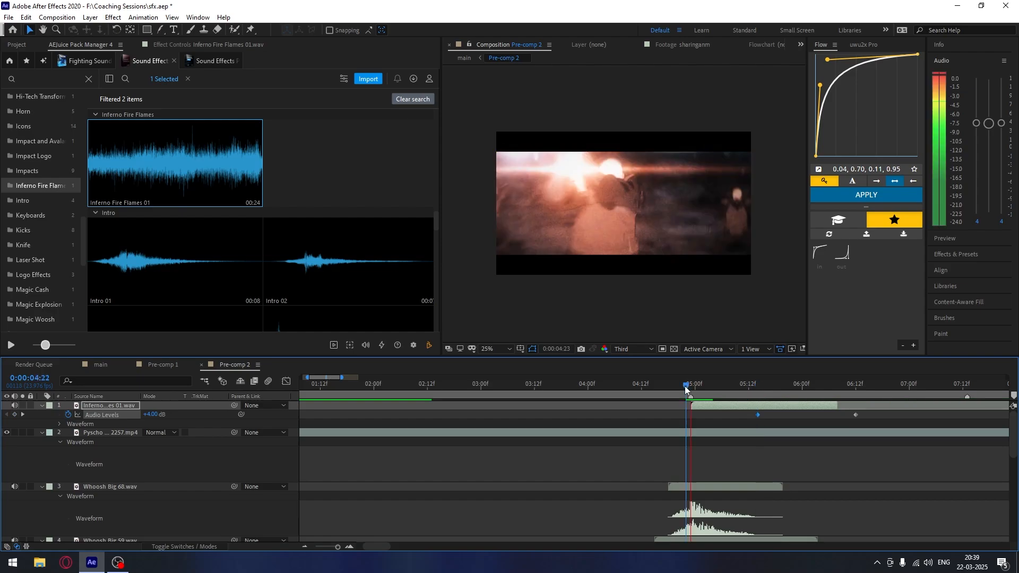
- Move the playhead to 0:00:05:12 and audition the Fire category sounds in the AEJuice sound effects library
{"action": "key", "text": "space"}
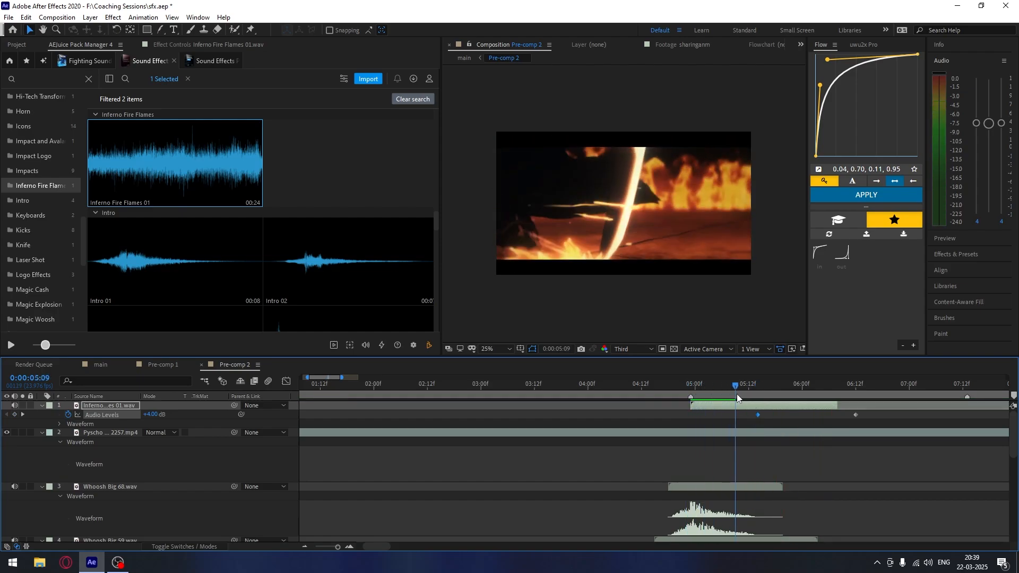
{"action": "mouse_move", "coordinate": [749, 401]}
{"action": "left_mouse_down"}
{"action": "mouse_move", "coordinate": [577, 366]}
{"action": "mouse_move", "coordinate": [758, 401]}
{"action": "mouse_move", "coordinate": [748, 398]}
{"action": "left_mouse_up"}
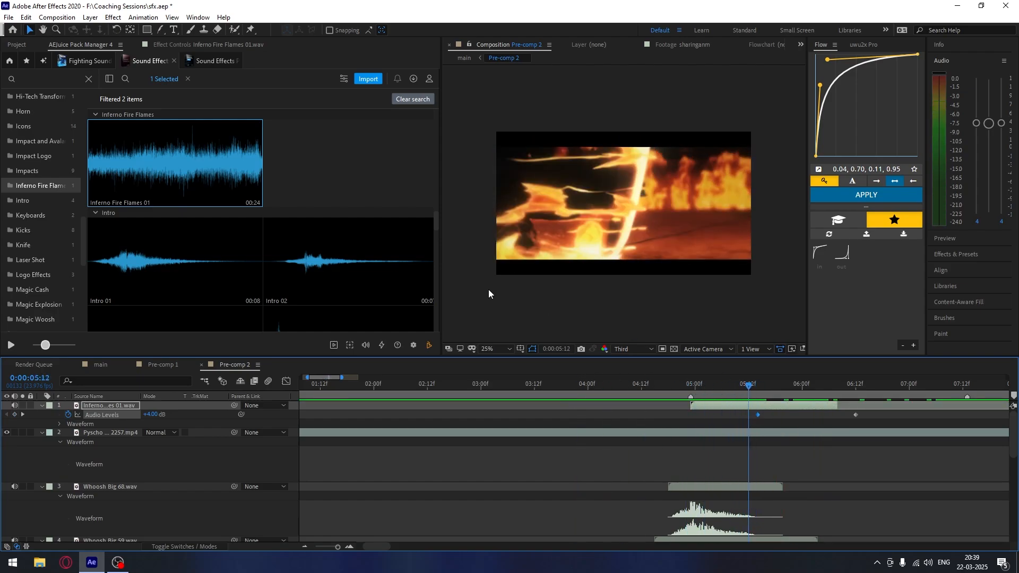
{"action": "left_click", "coordinate": [203, 61]}
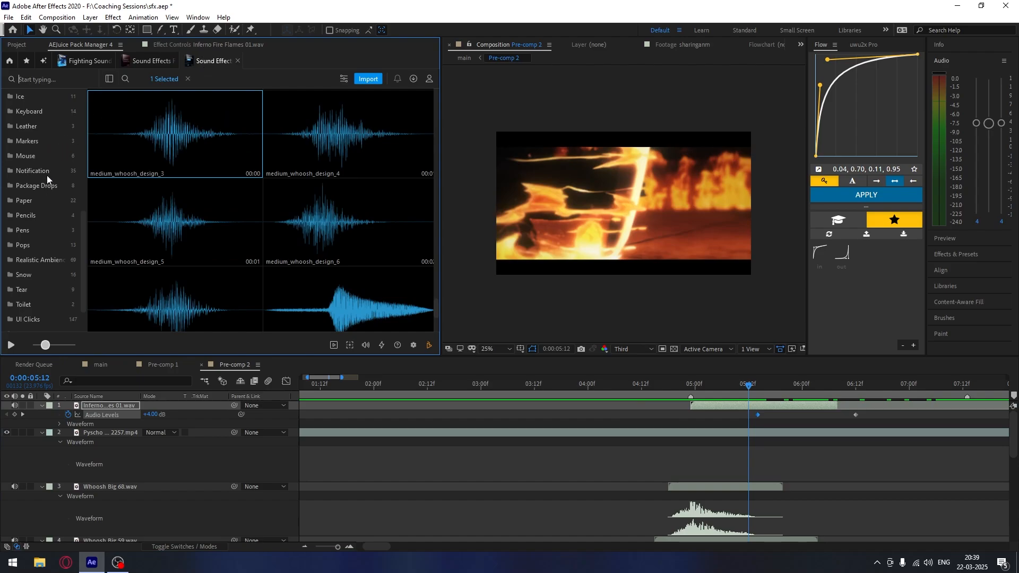
{"action": "scroll", "coordinate": [35, 266], "scroll_direction": "up", "scroll_amount": 3}
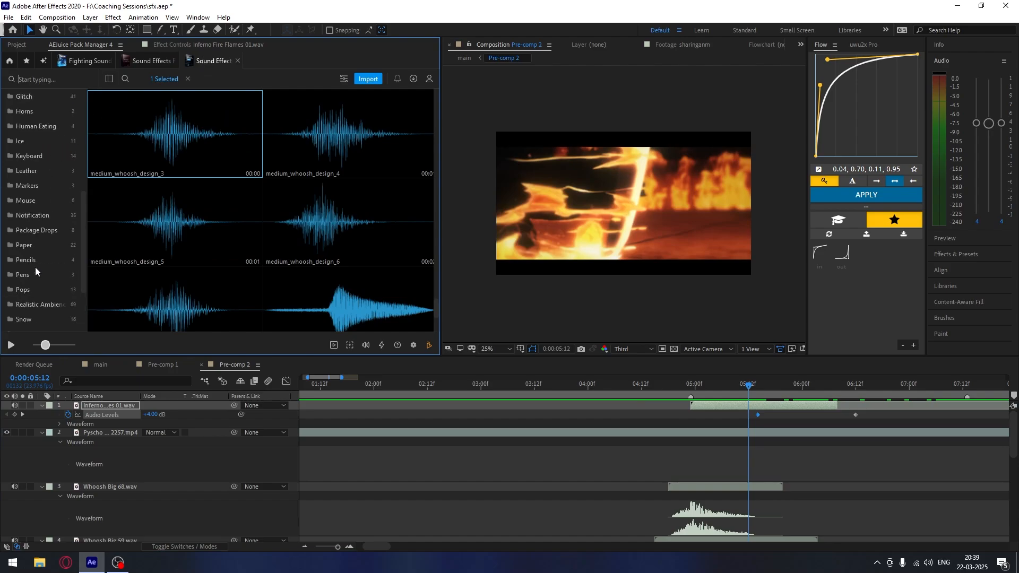
{"action": "left_click", "coordinate": [34, 112]}
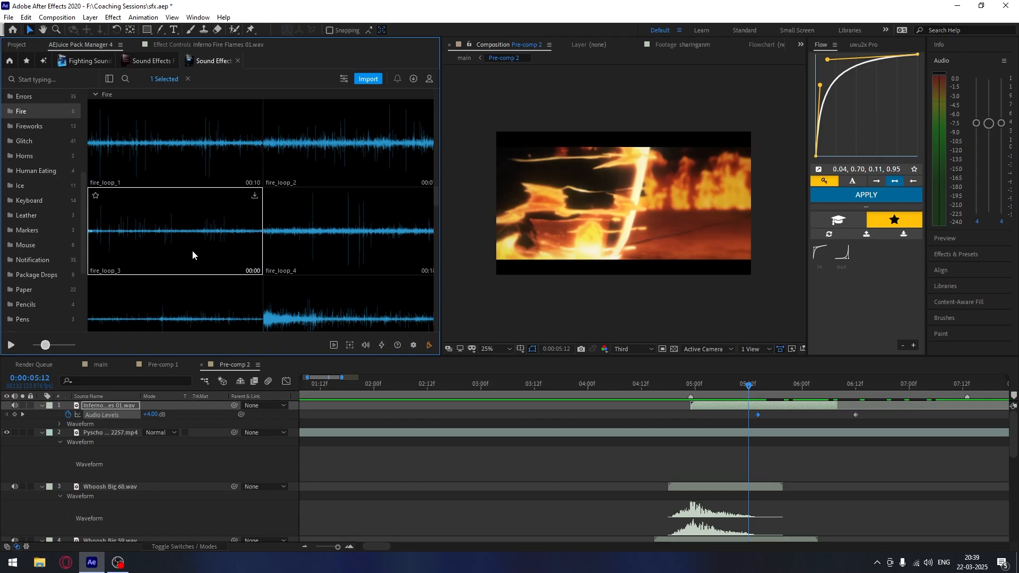
{"action": "scroll", "coordinate": [181, 268], "scroll_direction": "down", "scroll_amount": 1}
{"action": "scroll", "coordinate": [352, 258], "scroll_direction": "down", "scroll_amount": 1}
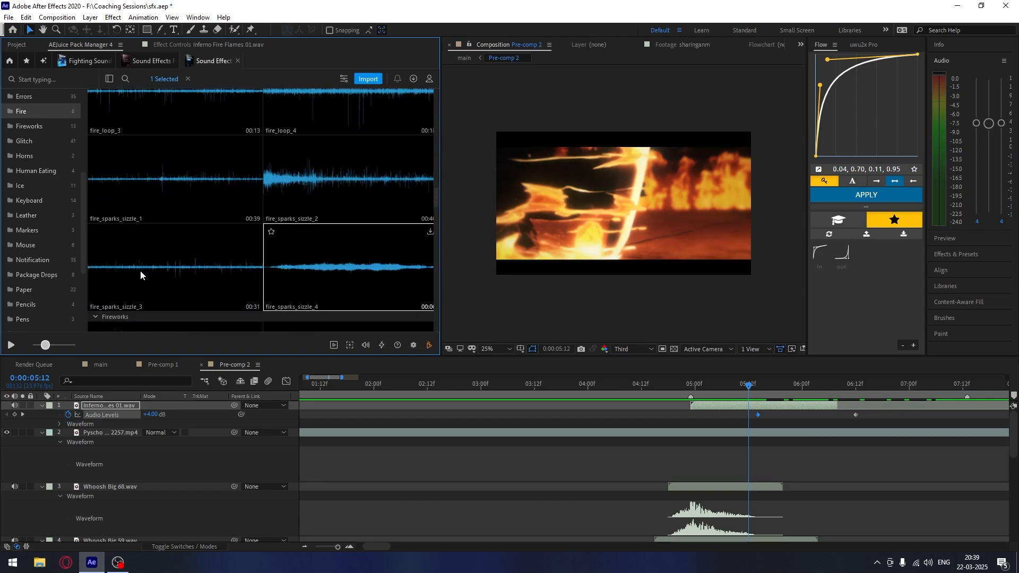
{"action": "scroll", "coordinate": [299, 190], "scroll_direction": "up", "scroll_amount": 1}
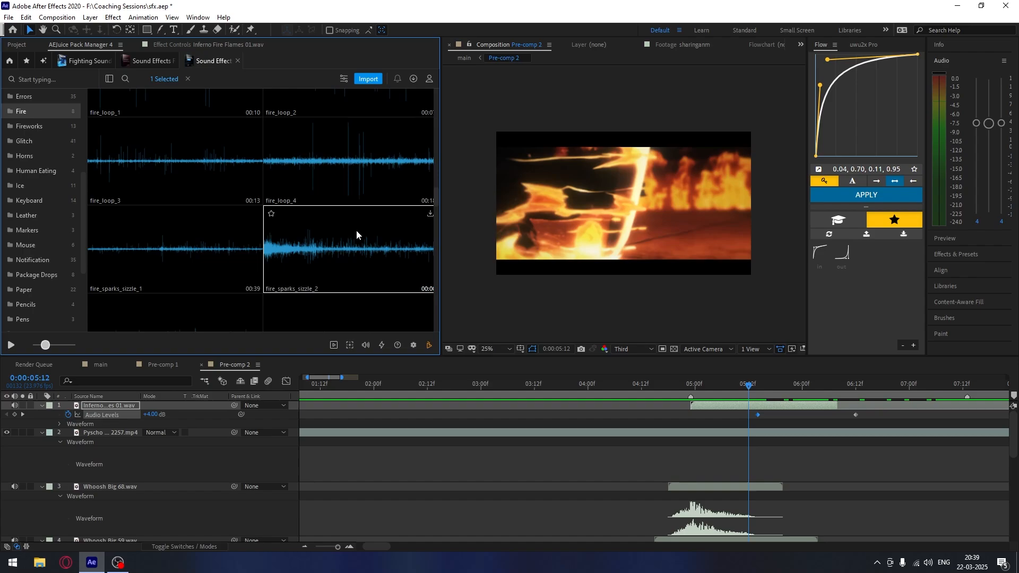
{"action": "scroll", "coordinate": [352, 198], "scroll_direction": "up", "scroll_amount": 1}
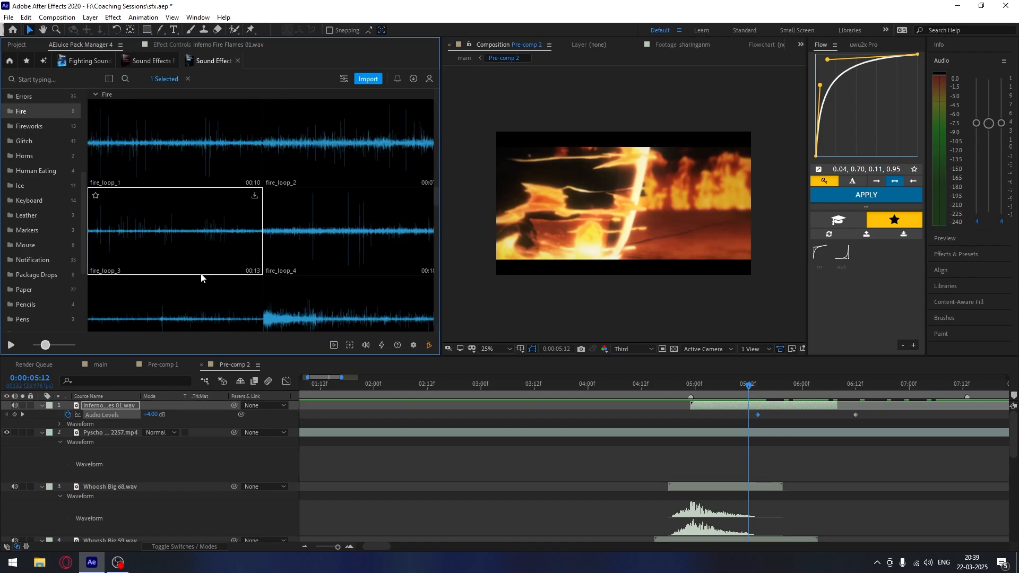
{"action": "mouse_move", "coordinate": [368, 152]}
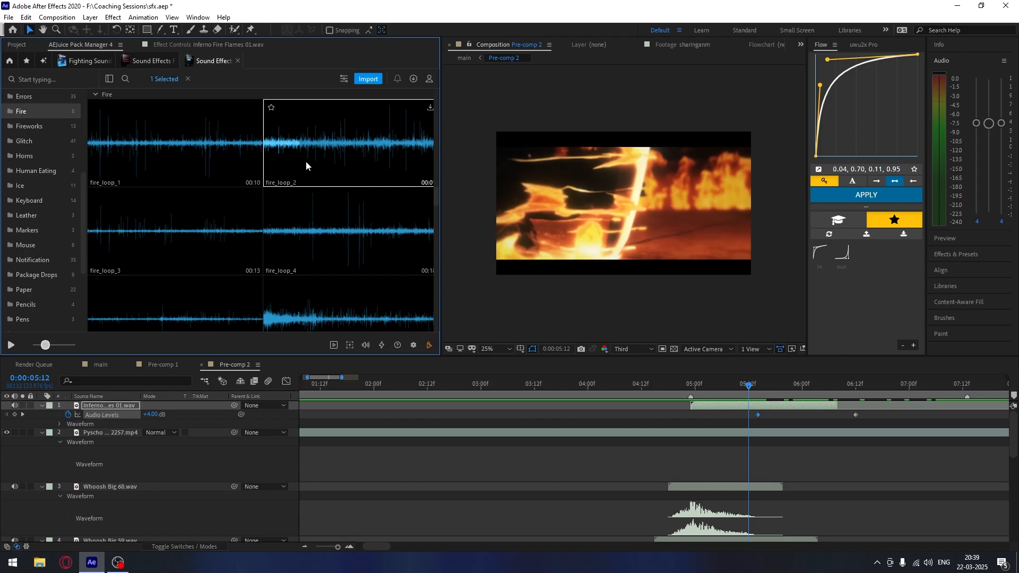
- Audition fire .wav, flame fire.wav and both Fire clips from the project's SFX folder
{"action": "left_click", "coordinate": [20, 46]}
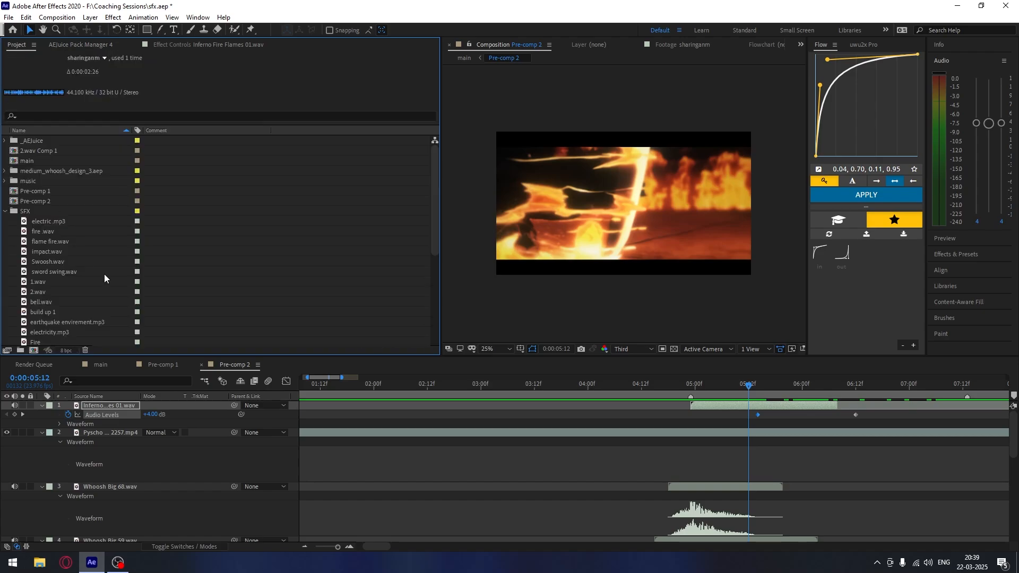
{"action": "left_click", "coordinate": [59, 243]}
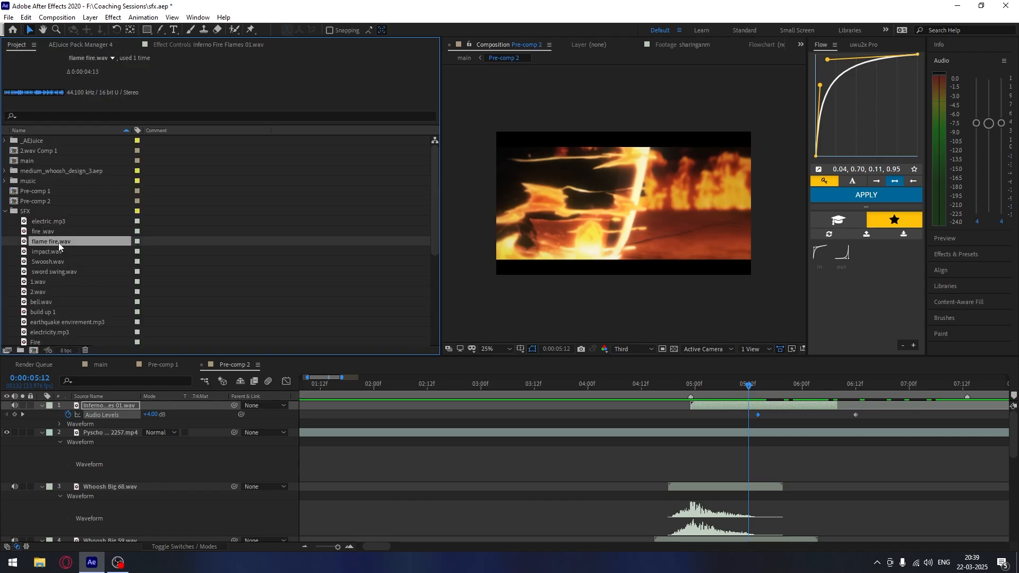
{"action": "left_click", "coordinate": [43, 231]}
{"action": "double_click", "coordinate": [52, 233]}
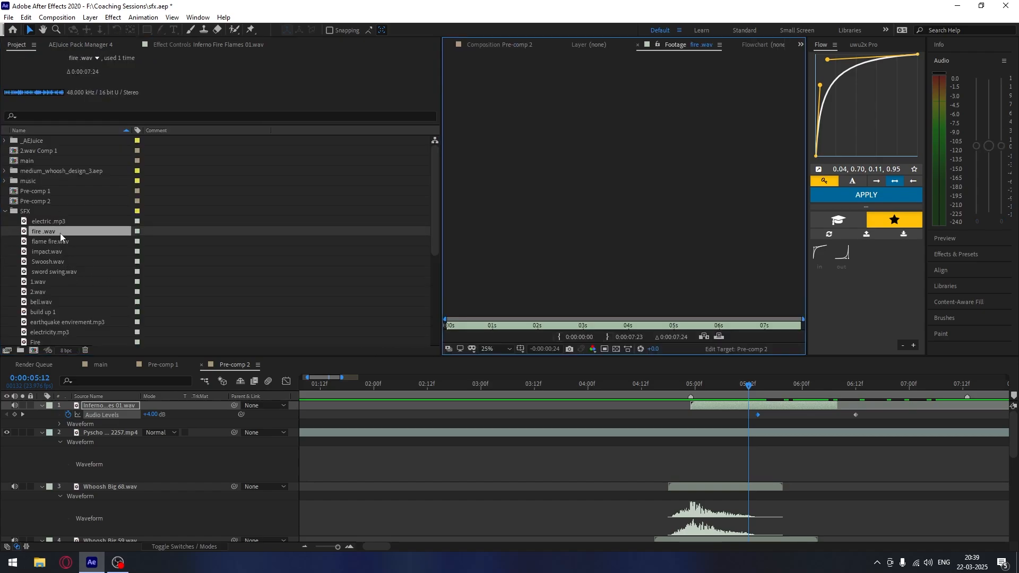
{"action": "key", "text": "space"}
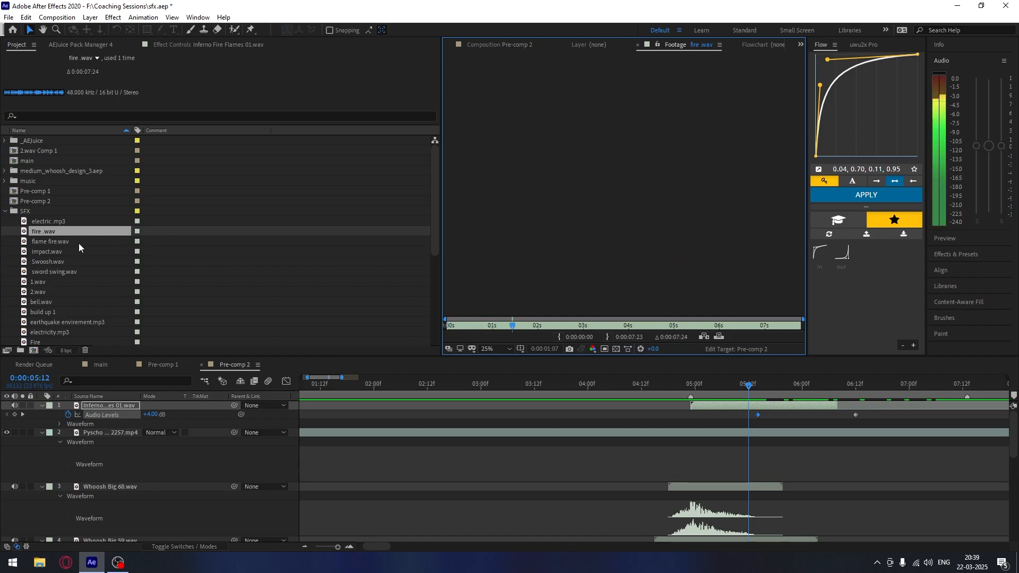
{"action": "double_click", "coordinate": [53, 240]}
{"action": "key", "text": "space"}
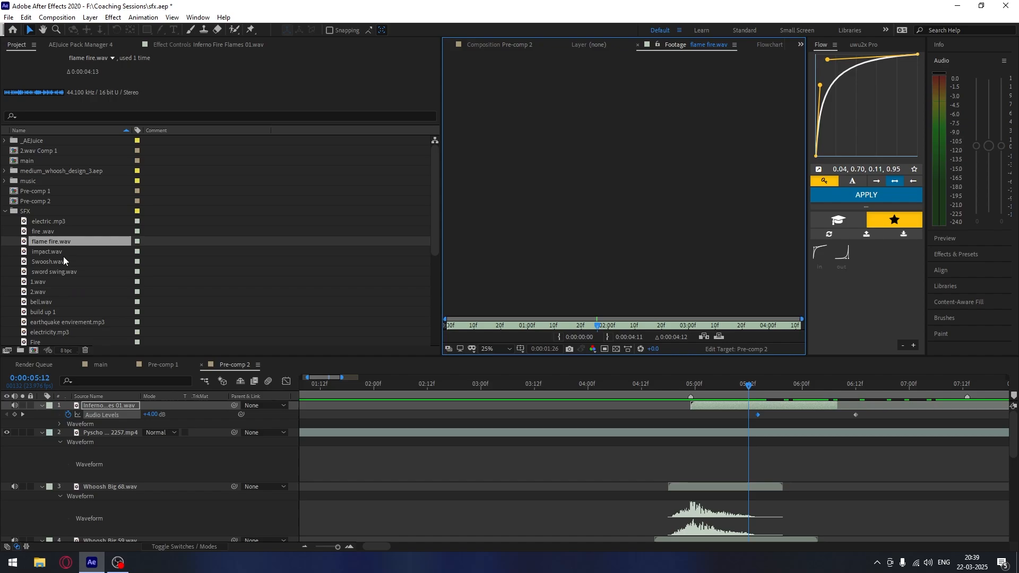
{"action": "scroll", "coordinate": [62, 260], "scroll_direction": "down", "scroll_amount": 2}
{"action": "double_click", "coordinate": [59, 280]}
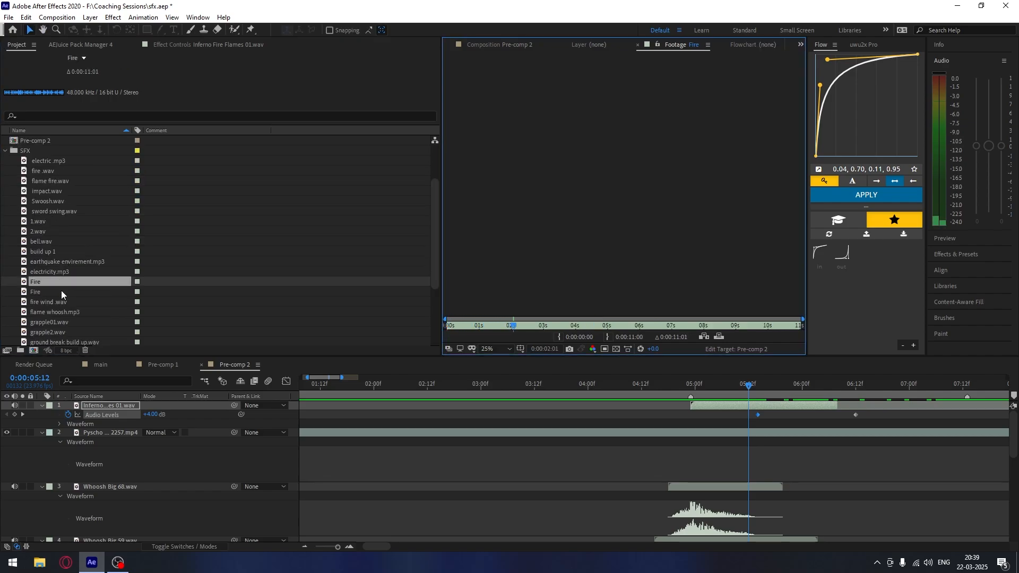
{"action": "double_click", "coordinate": [54, 291]}
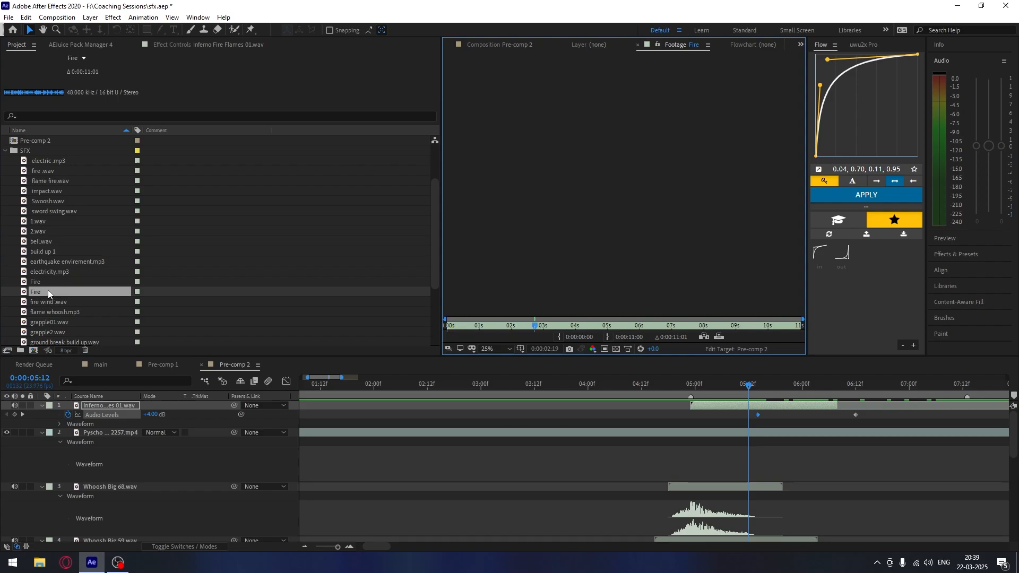
- Add the second Fire clip as the uppermost layer of Pre-comp 2, display its waveform, and start it at 0:00:05:01
{"action": "left_click_drag", "start_coordinate": [47, 290], "coordinate": [566, 405]}
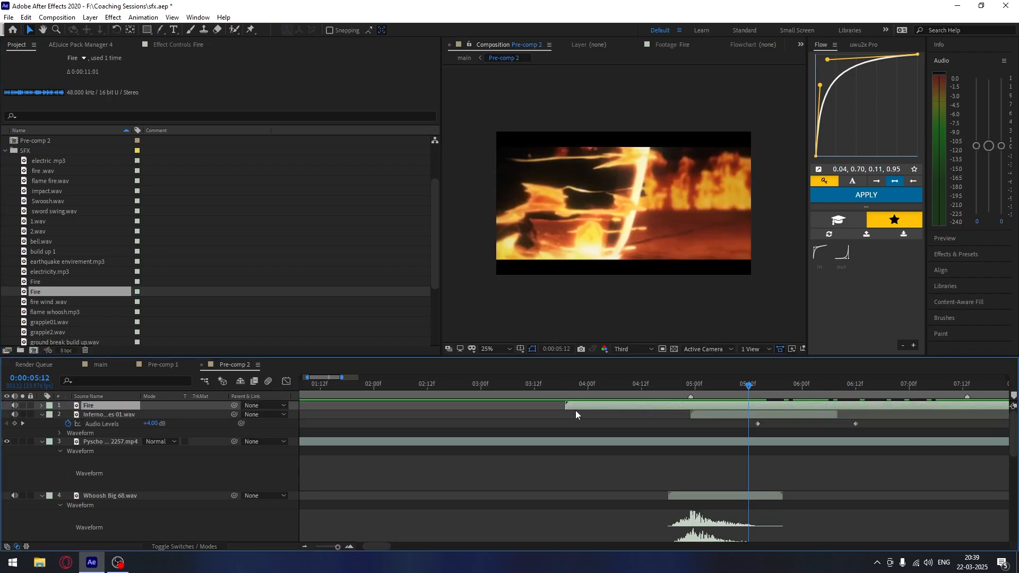
{"action": "key", "text": "l"}
{"action": "key", "text": "l"}
{"action": "left_click_drag", "start_coordinate": [719, 409], "coordinate": [876, 409]}
{"action": "left_click_drag", "start_coordinate": [747, 386], "coordinate": [715, 404]}
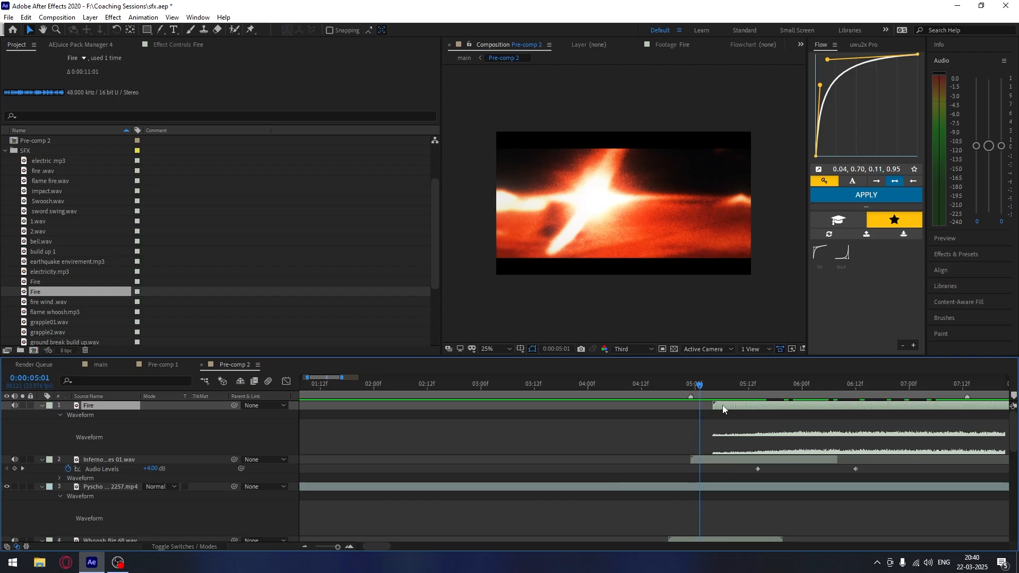
{"action": "key", "text": "space"}
{"action": "key", "text": "space"}
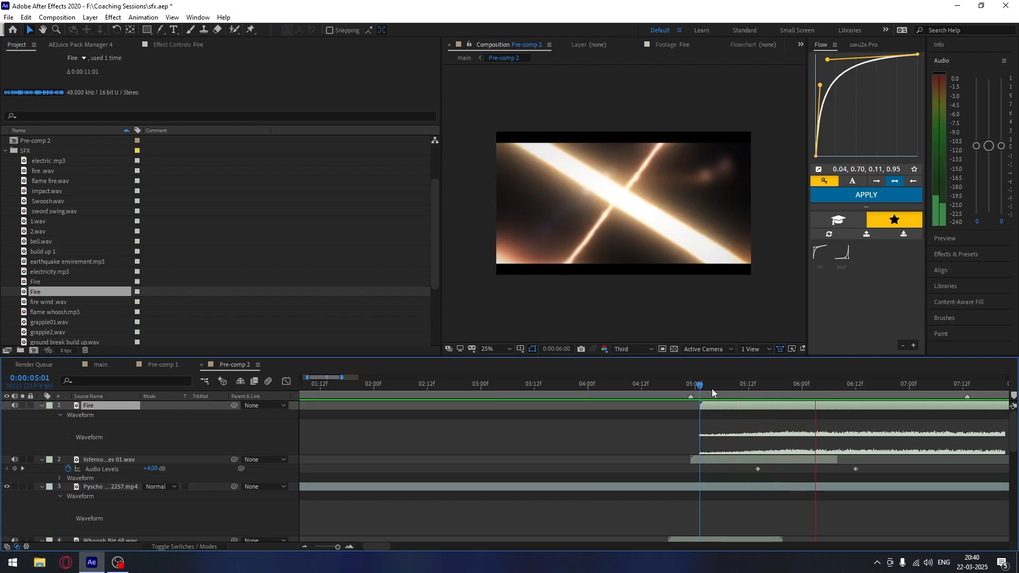
- Solo the Fire layer, mark it at 0:00:05:21, and slide it earlier so the marker sits at about 0:00:05:12
{"action": "key", "text": "space"}
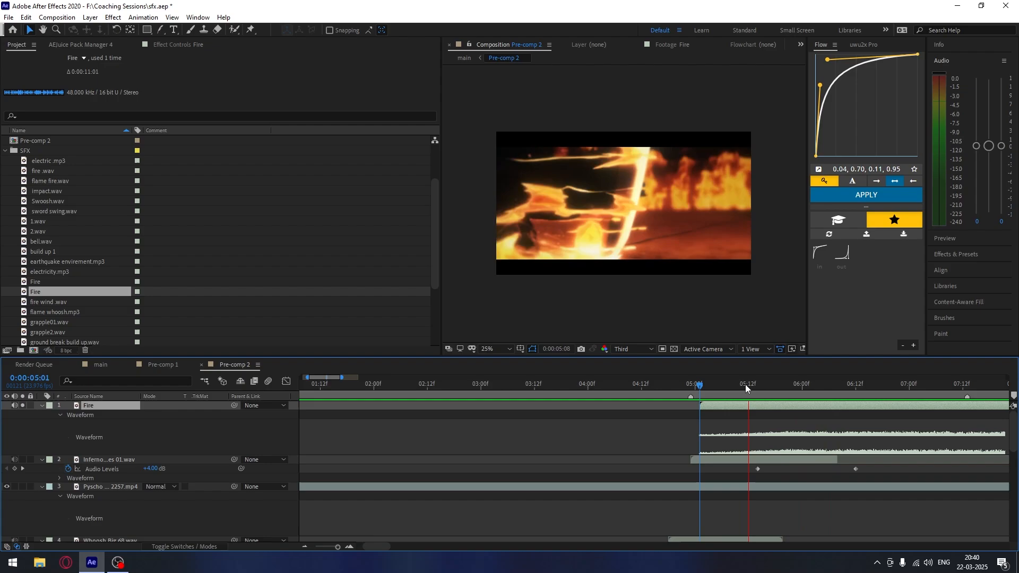
{"action": "left_click", "coordinate": [789, 386]}
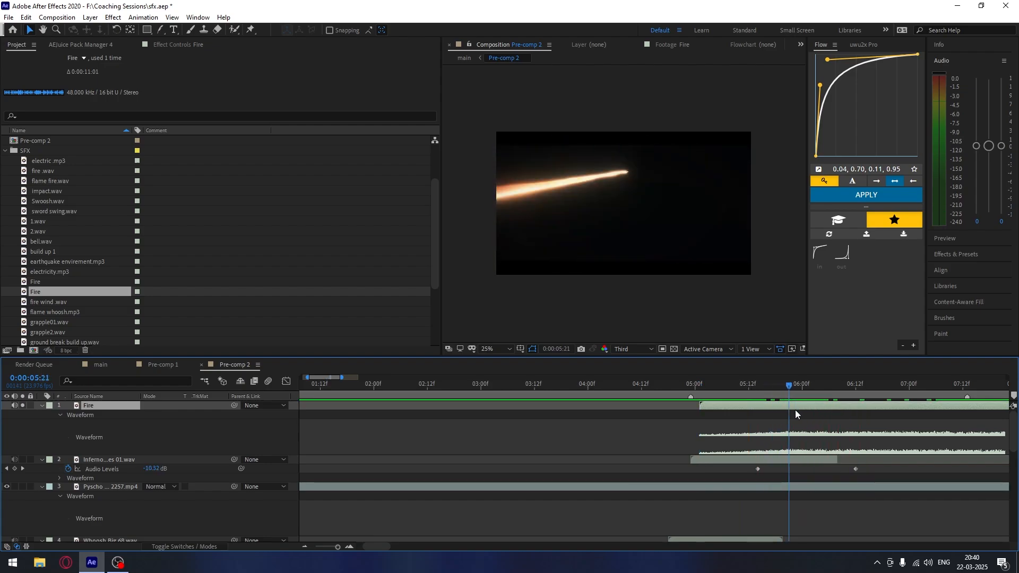
{"action": "left_click_drag", "start_coordinate": [791, 409], "coordinate": [749, 407]}
{"action": "left_click", "coordinate": [745, 391]}
- Trim the Fire layer's start to about 0:00:04:23 and preview it from 0:00:04:22
{"action": "left_click_drag", "start_coordinate": [654, 407], "coordinate": [729, 406]}
{"action": "key", "text": "space"}
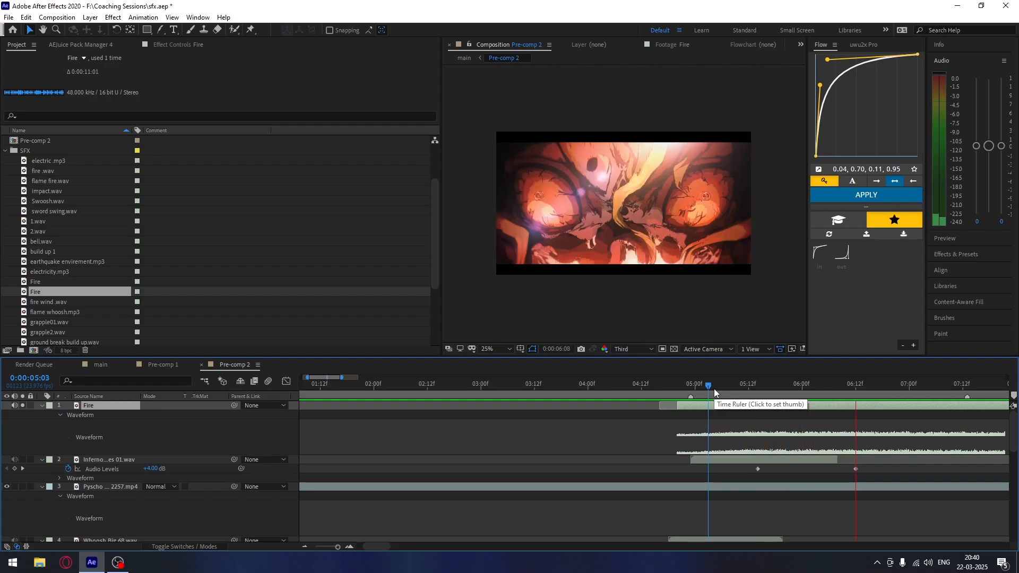
{"action": "left_click", "coordinate": [688, 390]}
{"action": "key", "text": "space"}
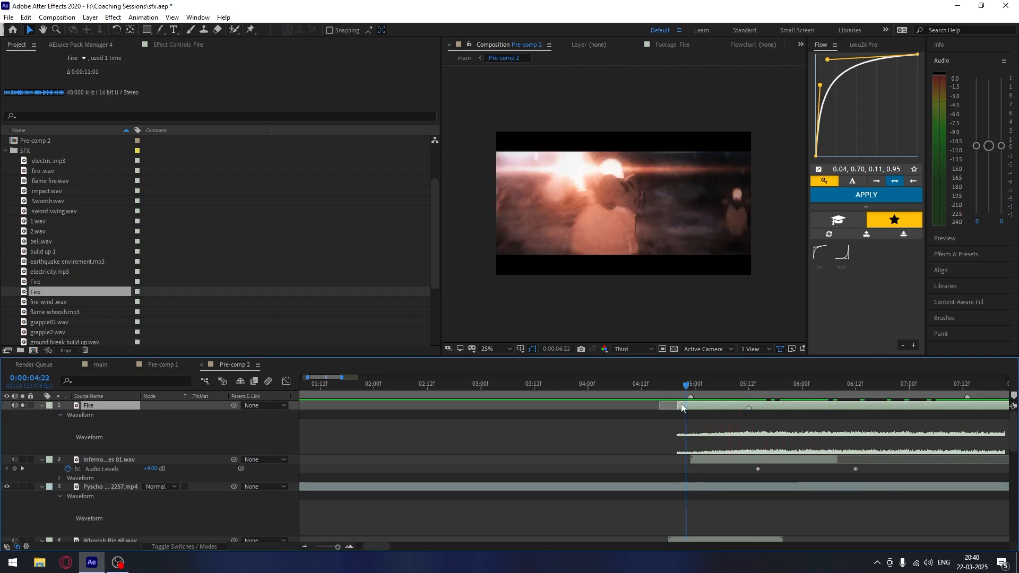
{"action": "left_click_drag", "start_coordinate": [684, 406], "coordinate": [690, 407]}
{"action": "key", "text": "space"}
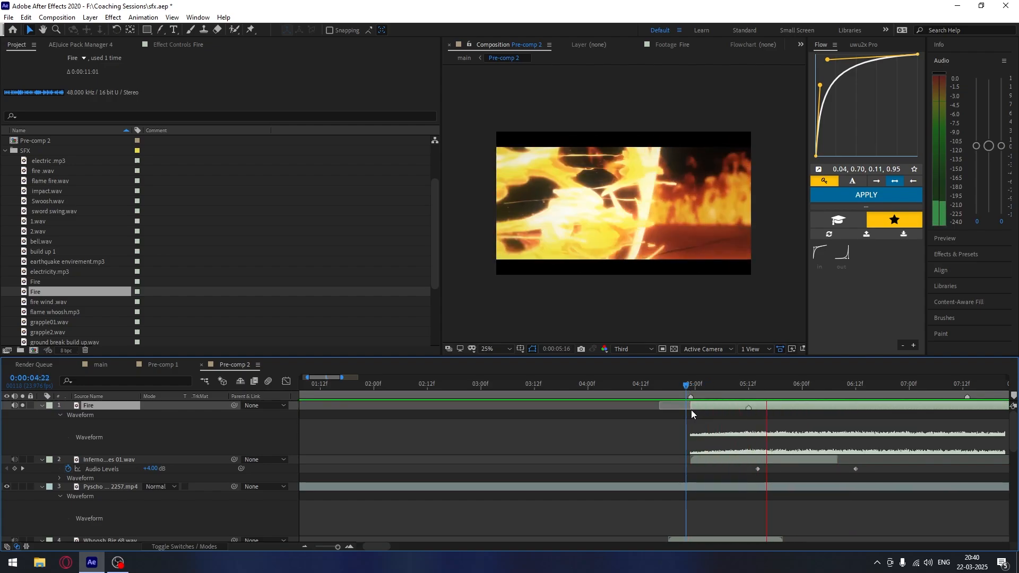
- Fade out the Fire layer with Audio Levels keyframes of +0.00 dB at about 0:00:05:17 and -30.00 dB at about 0:00:06:11
{"action": "left_click_drag", "start_coordinate": [814, 387], "coordinate": [804, 393]}
{"action": "key", "text": "l"}
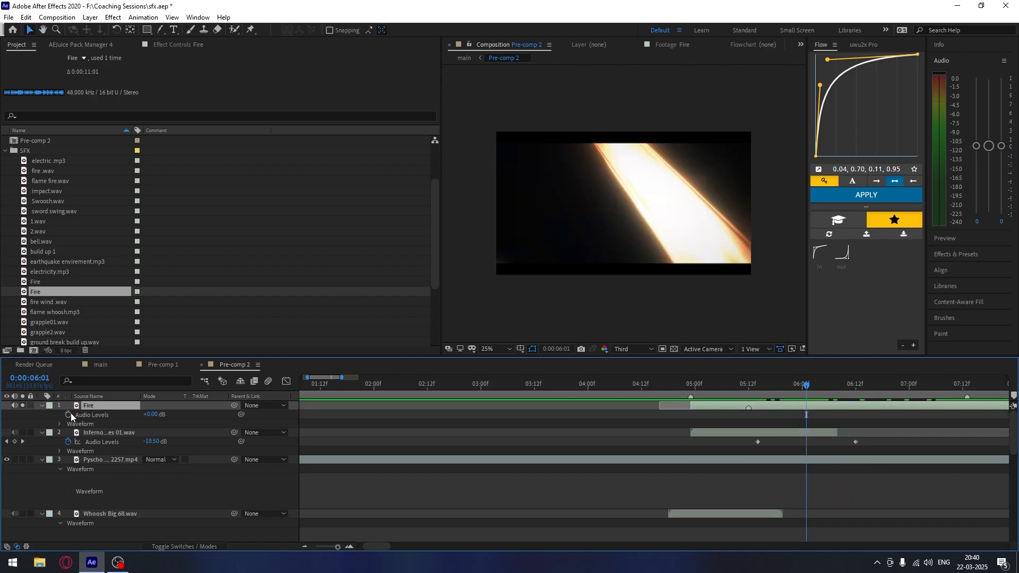
{"action": "left_click_drag", "start_coordinate": [805, 414], "coordinate": [768, 421]}
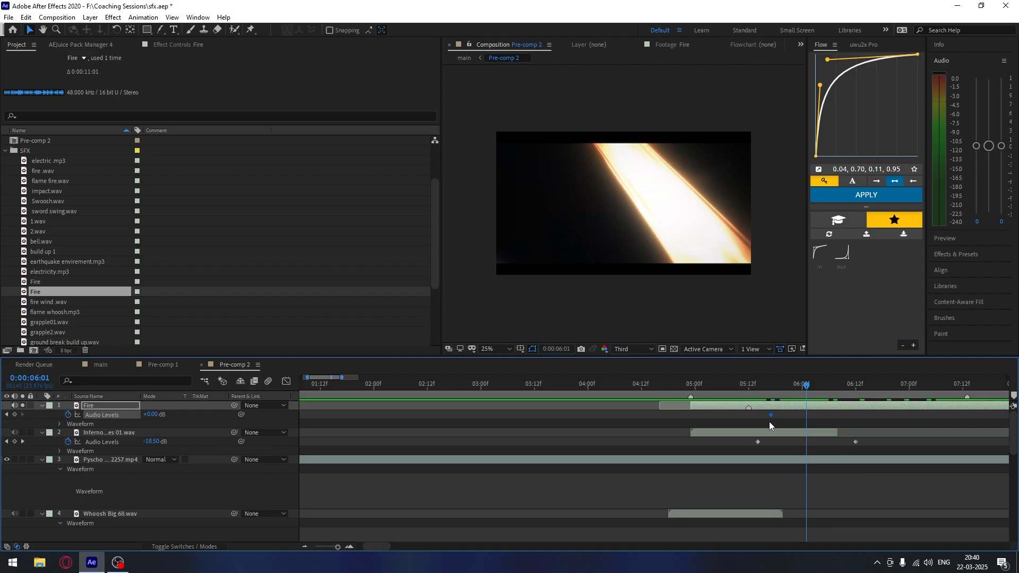
{"action": "left_click_drag", "start_coordinate": [152, 415], "coordinate": [142, 417]}
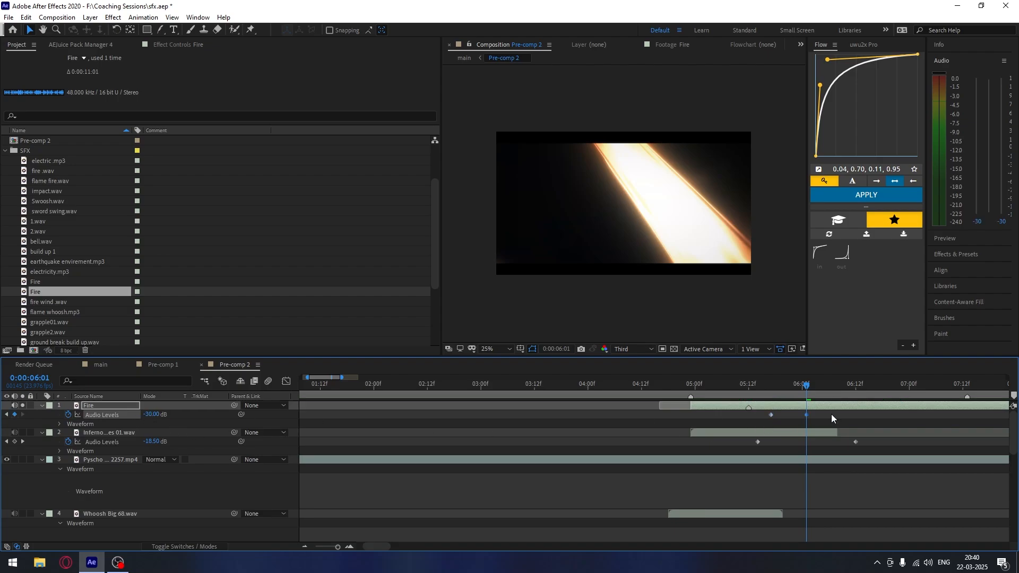
{"action": "left_click_drag", "start_coordinate": [806, 414], "coordinate": [840, 392]}
- Split the Fire layer at 0:00:06:09, delete the remainder, and preview the sound from 0:00:04:14
{"action": "key", "text": "ctrl+shift+d"}
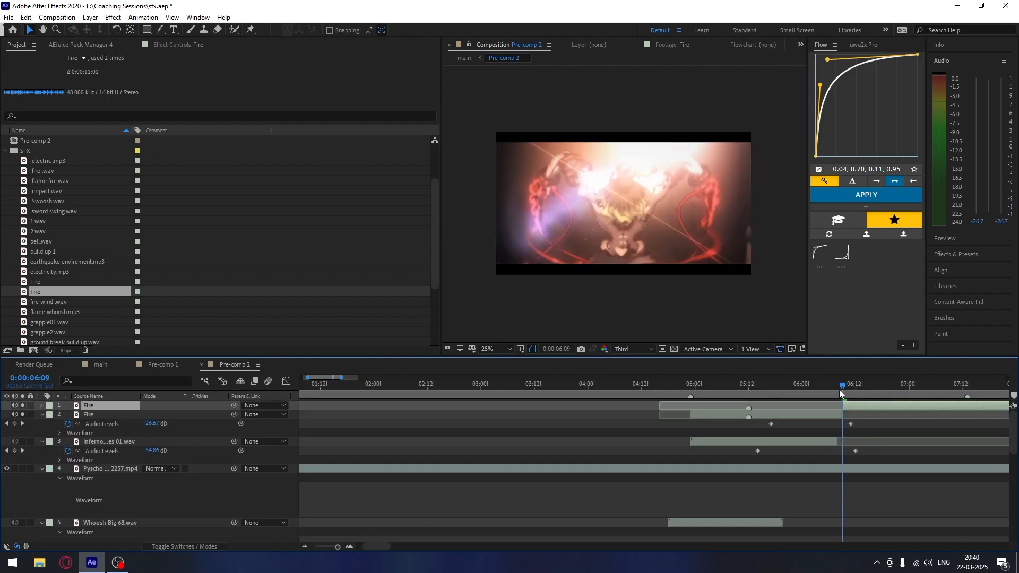
{"action": "key", "text": "Delete"}
{"action": "left_click_drag", "start_coordinate": [832, 385], "coordinate": [650, 398]}
{"action": "key", "text": "space"}
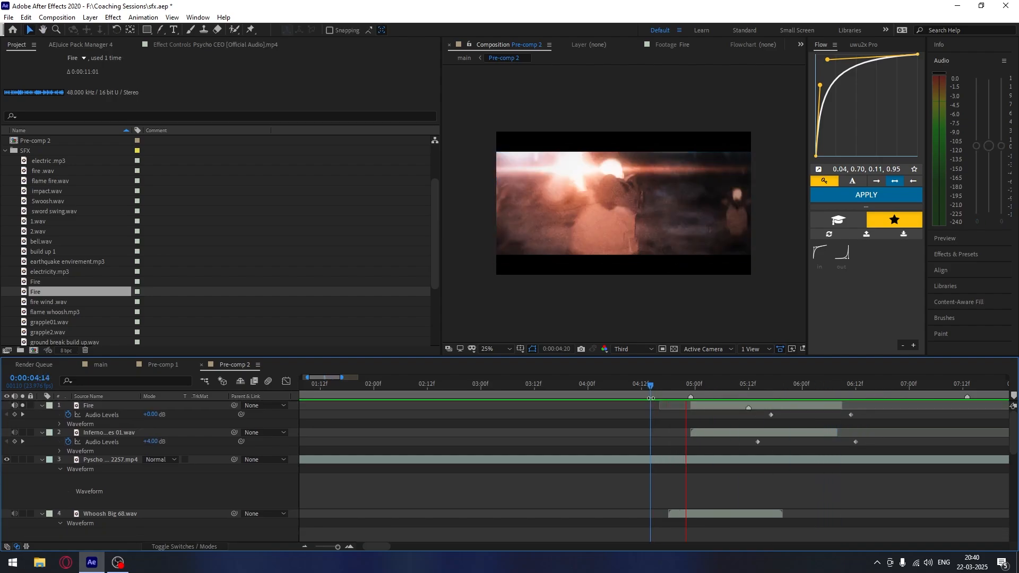
{"action": "left_click", "coordinate": [668, 391]}
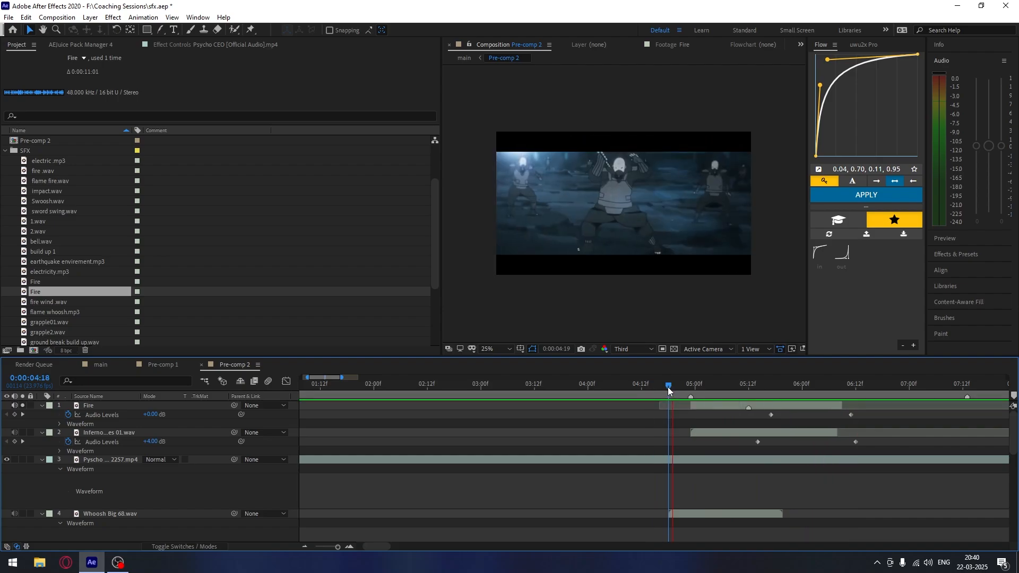
{"action": "key", "text": "space"}
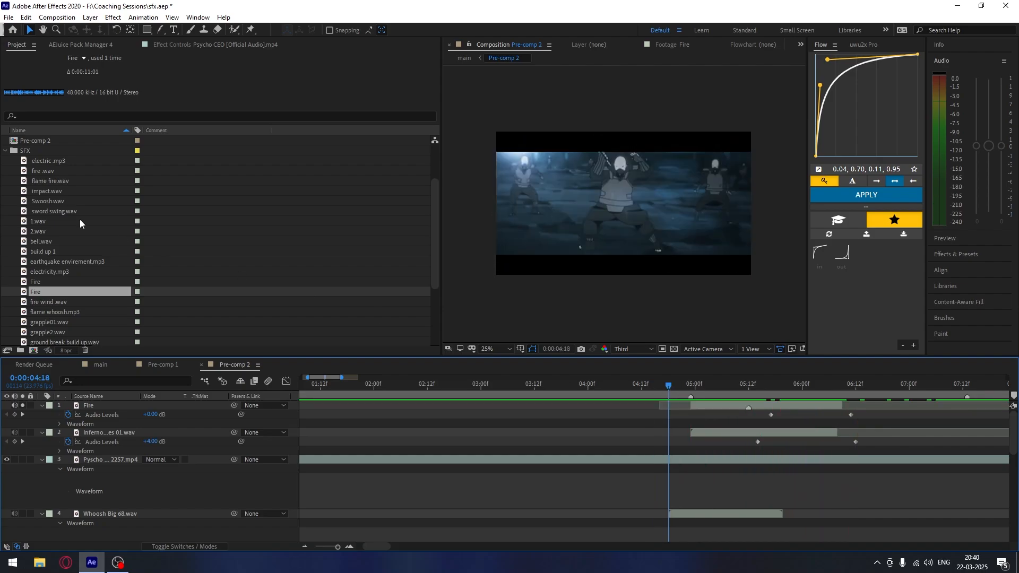
- Audition fire wind .wav and flame whoosh.mp3 from the SFX folder
{"action": "scroll", "coordinate": [53, 249], "scroll_direction": "down", "scroll_amount": 3}
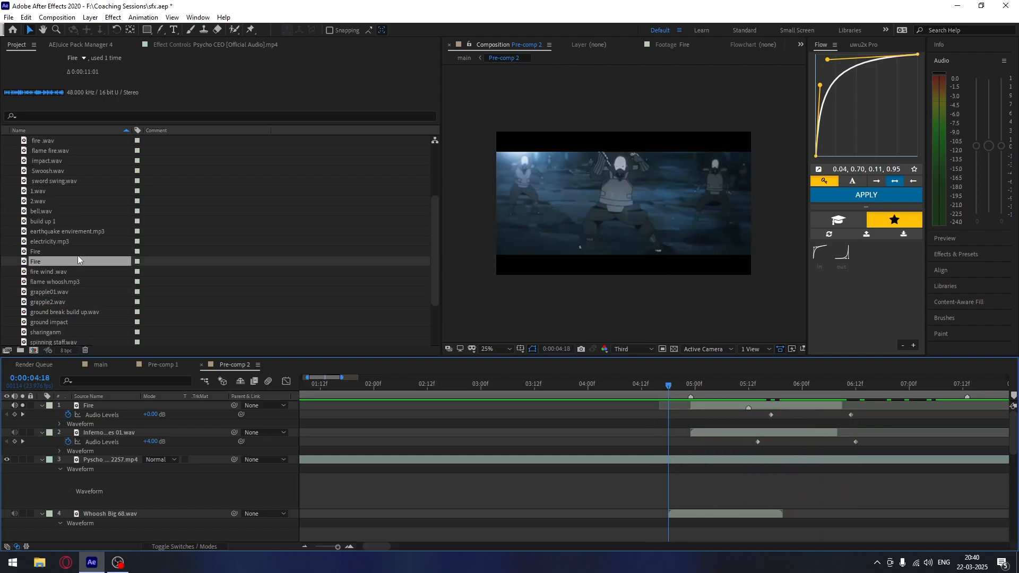
{"action": "left_click", "coordinate": [64, 269]}
{"action": "double_click", "coordinate": [58, 271]}
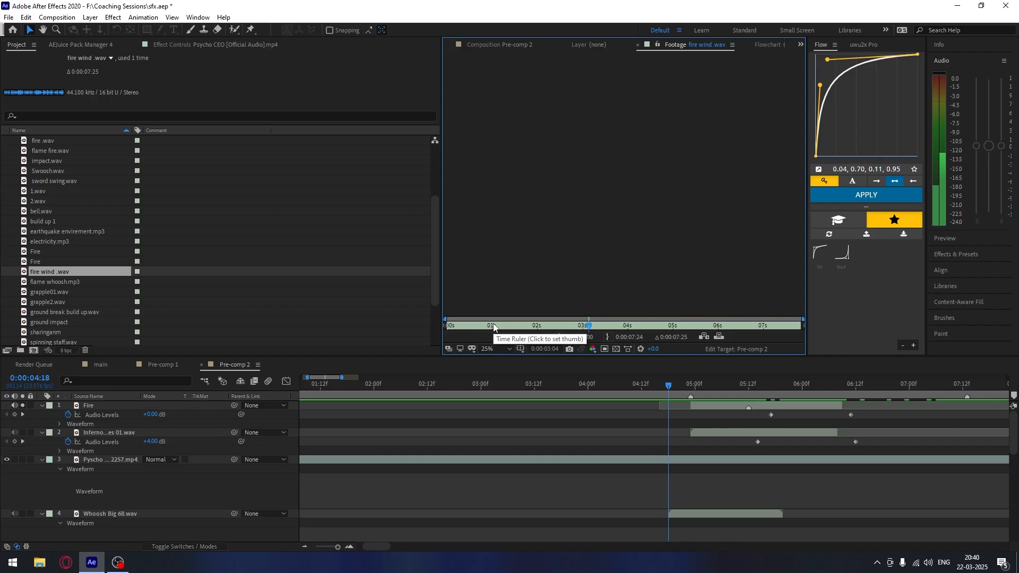
{"action": "left_click_drag", "start_coordinate": [493, 328], "coordinate": [421, 332]}
{"action": "double_click", "coordinate": [47, 283]}
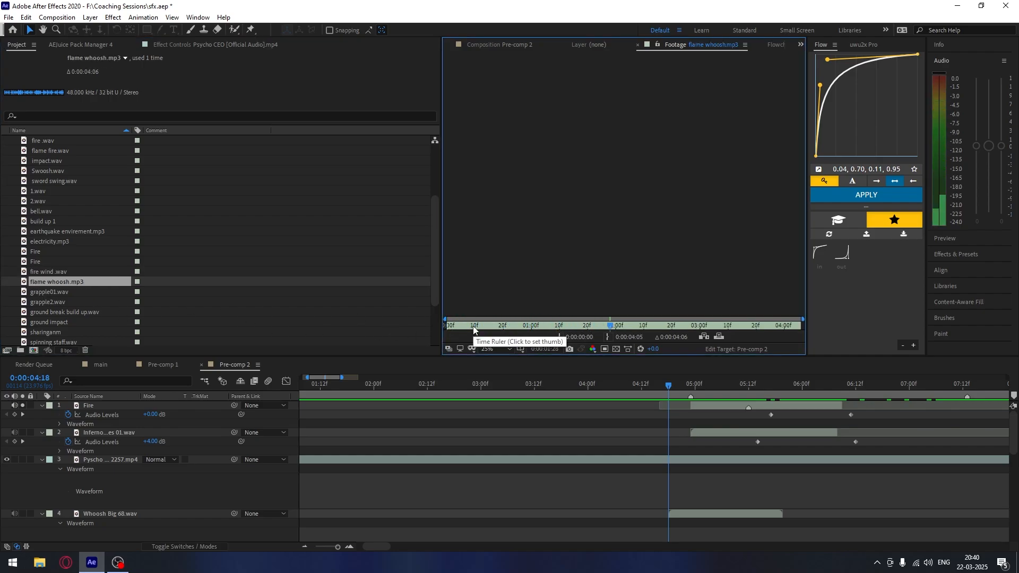
{"action": "double_click", "coordinate": [55, 270]}
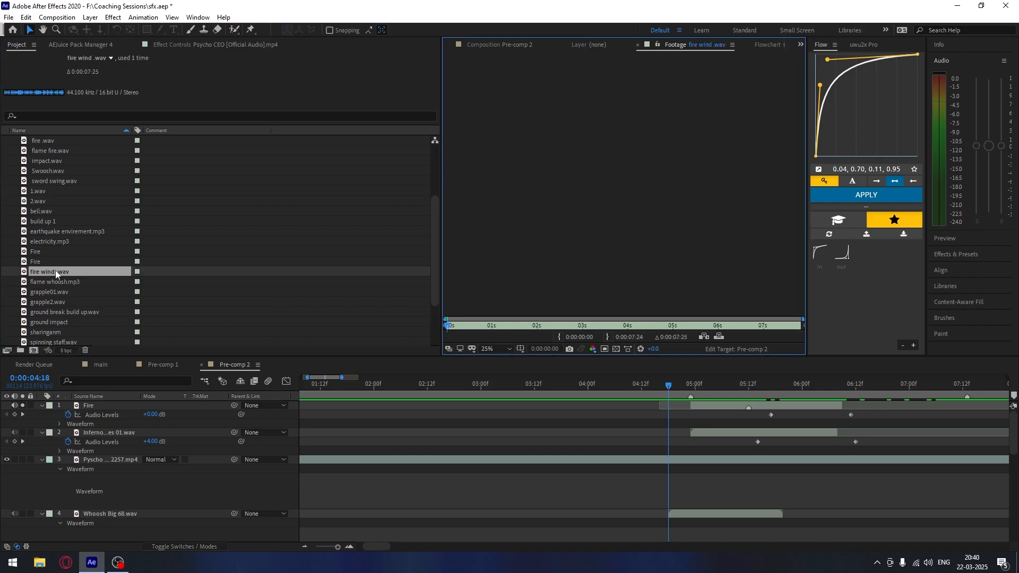
- Audition fire wind .wav, add it to Pre-comp 2 as the uppermost layer, and preview it against the flame shot
{"action": "key", "text": "space"}
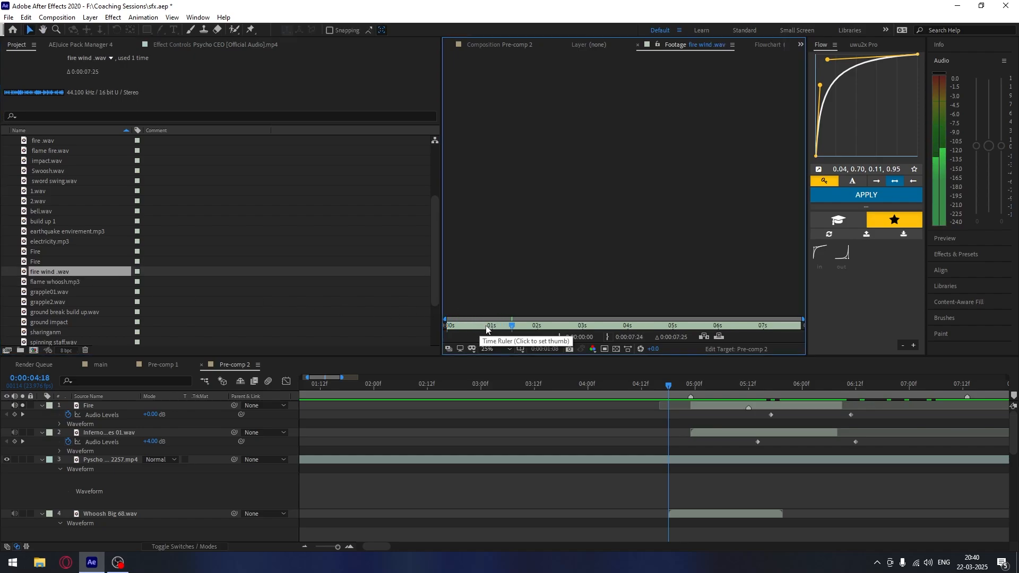
{"action": "left_click", "coordinate": [486, 327]}
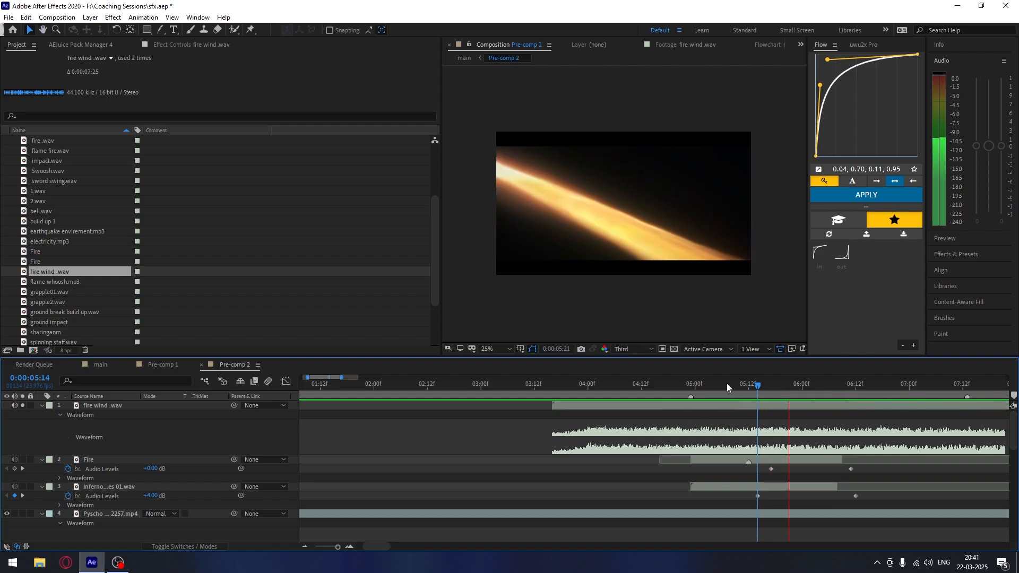
{"action": "left_click_drag", "start_coordinate": [727, 383], "coordinate": [813, 392]}
{"action": "left_click", "coordinate": [574, 389]}
{"action": "key", "text": "space"}
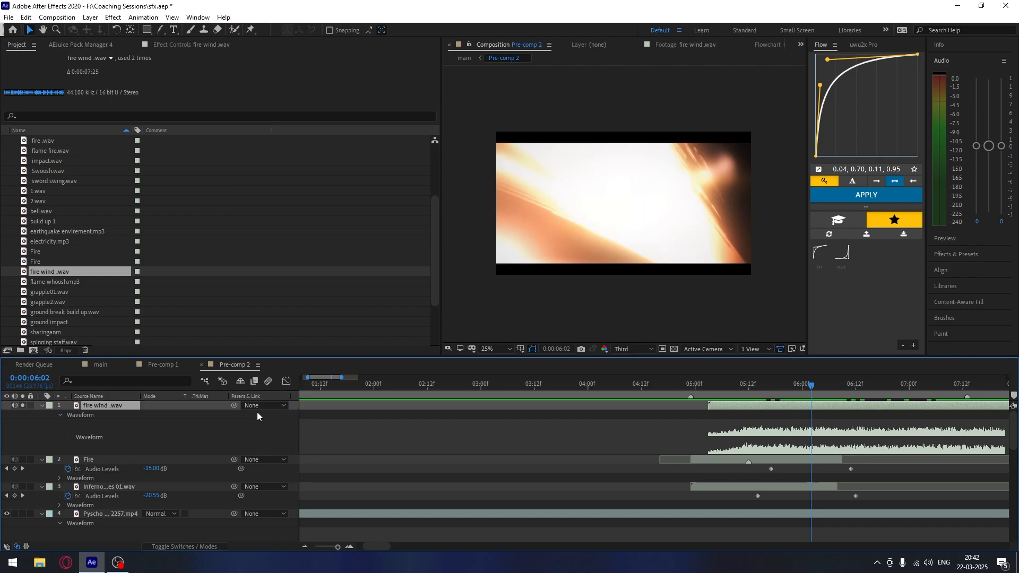
- Fade out the fire wind .wav layer with Audio Levels keyframes of +0.00 dB at about 0:00:05:22 and -33.00 dB at 0:00:06:13
{"action": "left_click", "coordinate": [60, 415]}
{"action": "left_click", "coordinate": [68, 415]}
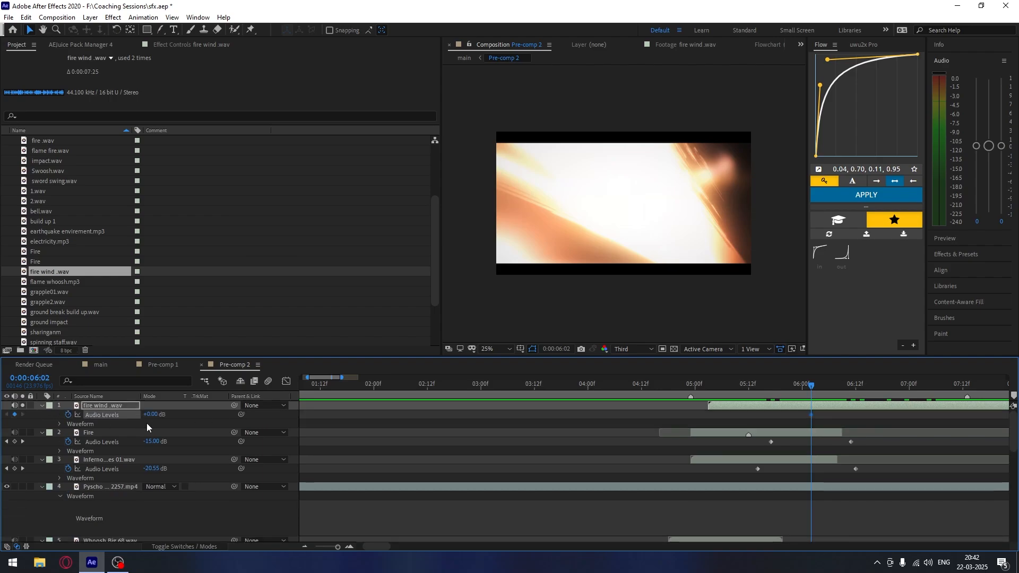
{"action": "left_click_drag", "start_coordinate": [811, 415], "coordinate": [860, 394]}
{"action": "left_click_drag", "start_coordinate": [153, 414], "coordinate": [133, 416]}
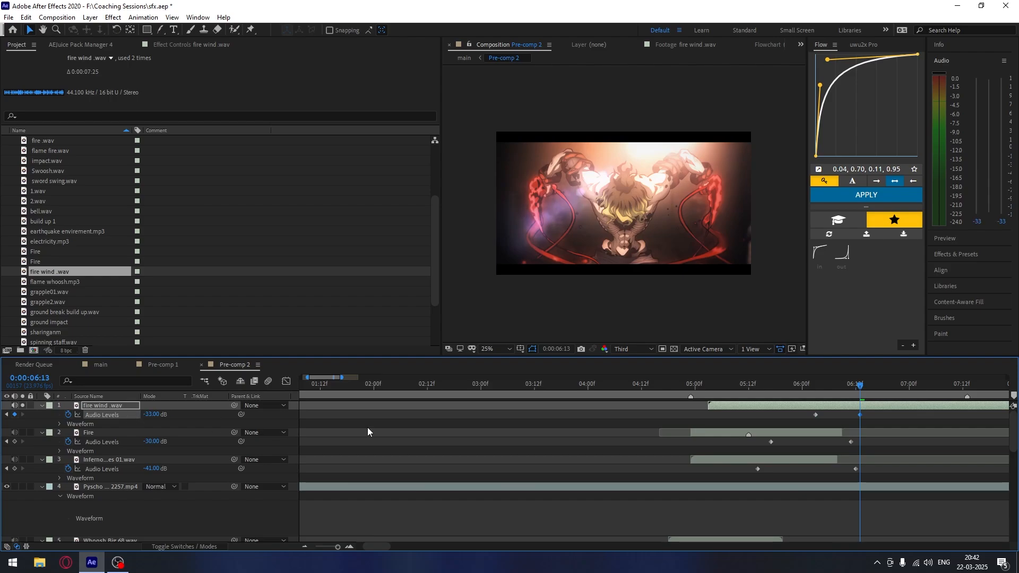
{"action": "left_click_drag", "start_coordinate": [815, 415], "coordinate": [752, 385]}
- Split the fire wind .wav layer at about 0:00:06:12, delete the remainder, and preview the sound from 0:00:04:22
{"action": "key", "text": "space"}
{"action": "left_click_drag", "start_coordinate": [862, 384], "coordinate": [641, 409]}
{"action": "key", "text": "ctrl+shift+d"}
{"action": "key", "text": "Delete"}
{"action": "key", "text": "space"}
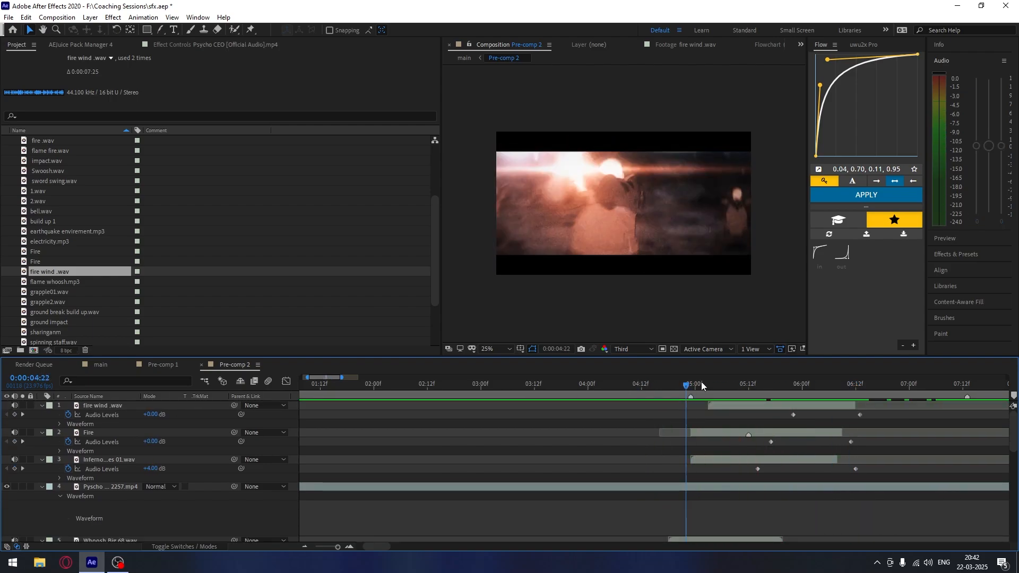
- Preview the layered fire sounds from 0:00:04:16, 0:00:02:12 and 0:00:04:20 to judge how they come in
{"action": "left_click", "coordinate": [660, 386]}
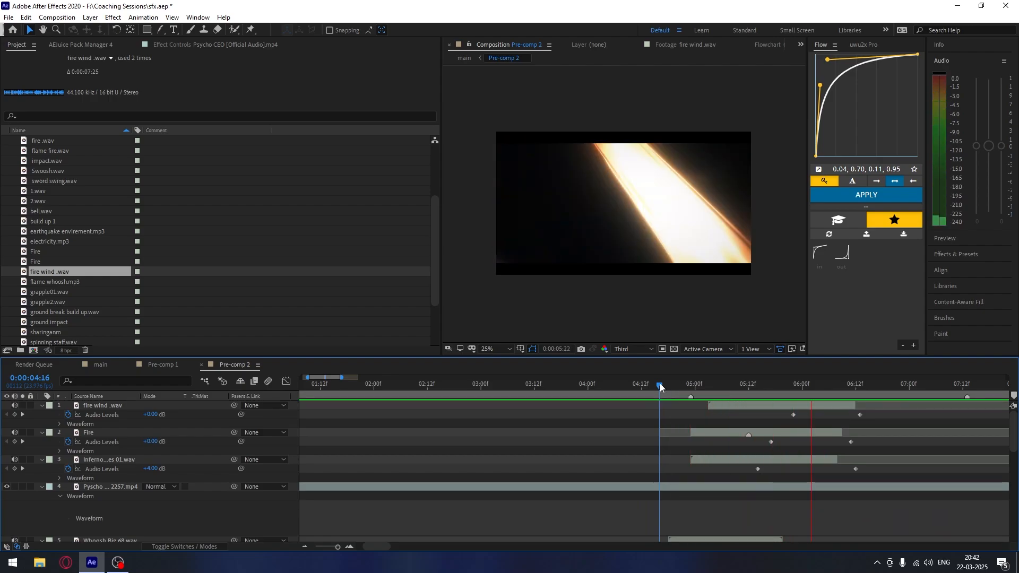
{"action": "left_click_drag", "start_coordinate": [660, 386], "coordinate": [426, 390]}
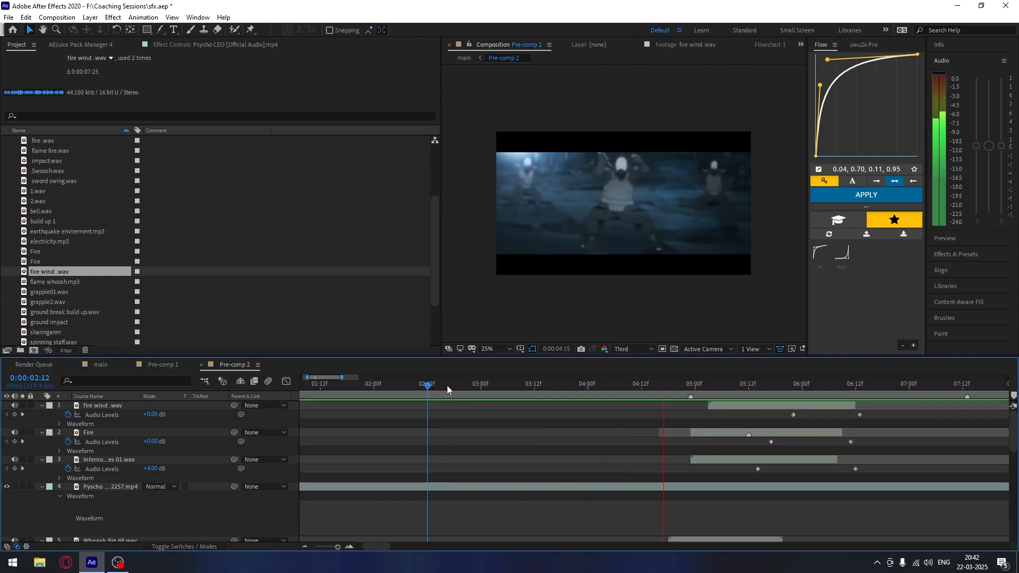
{"action": "left_click", "coordinate": [676, 384]}
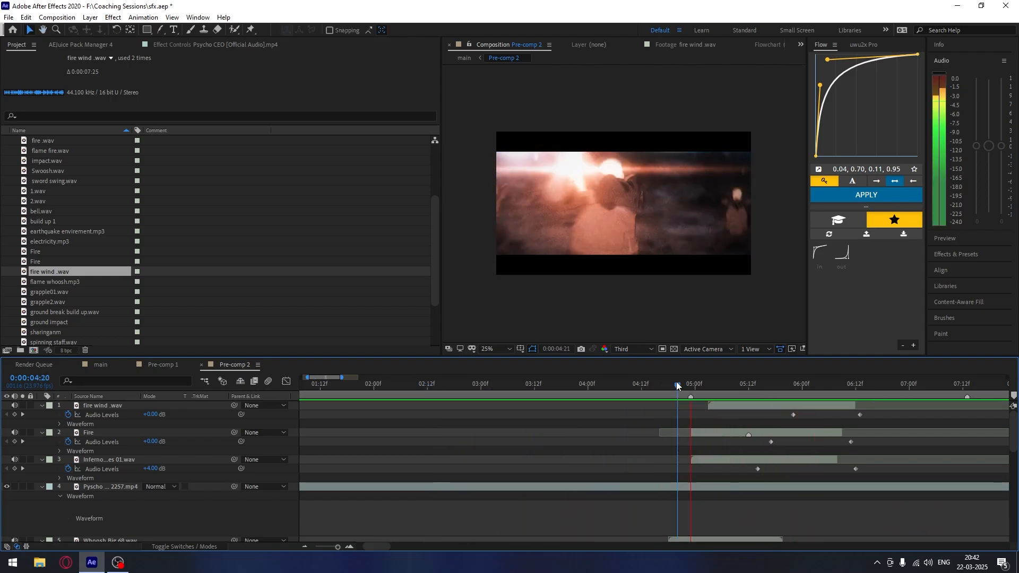
{"action": "key", "text": "space"}
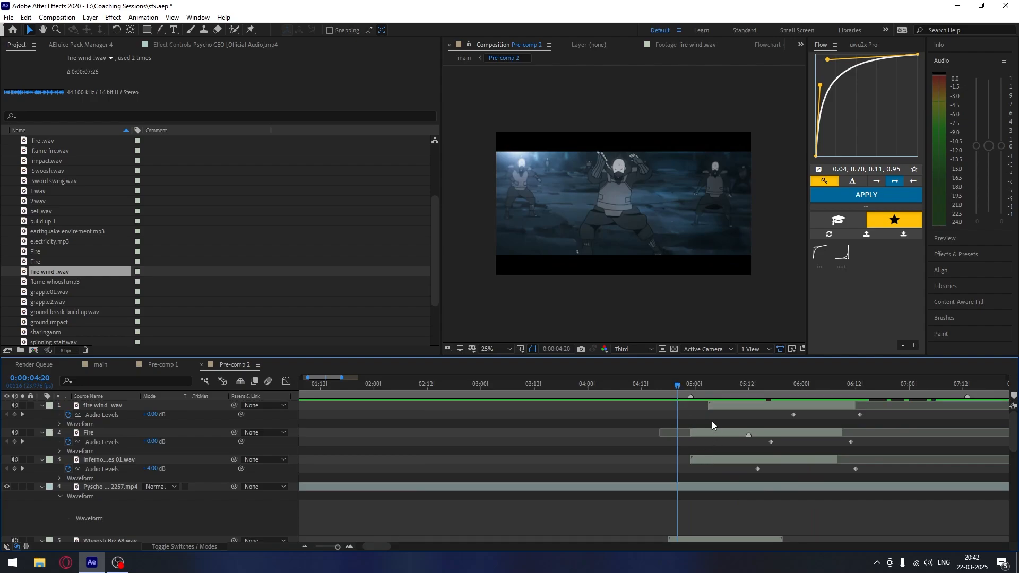
{"action": "left_click", "coordinate": [698, 390]}
{"action": "key", "text": "space"}
- Fade in the Inferno Fire Flames 01.wav layer with an Audio Levels keyframe of -20.00 dB at 0:00:05:00 and preview from 0:00:04:19
{"action": "left_click", "coordinate": [712, 390]}
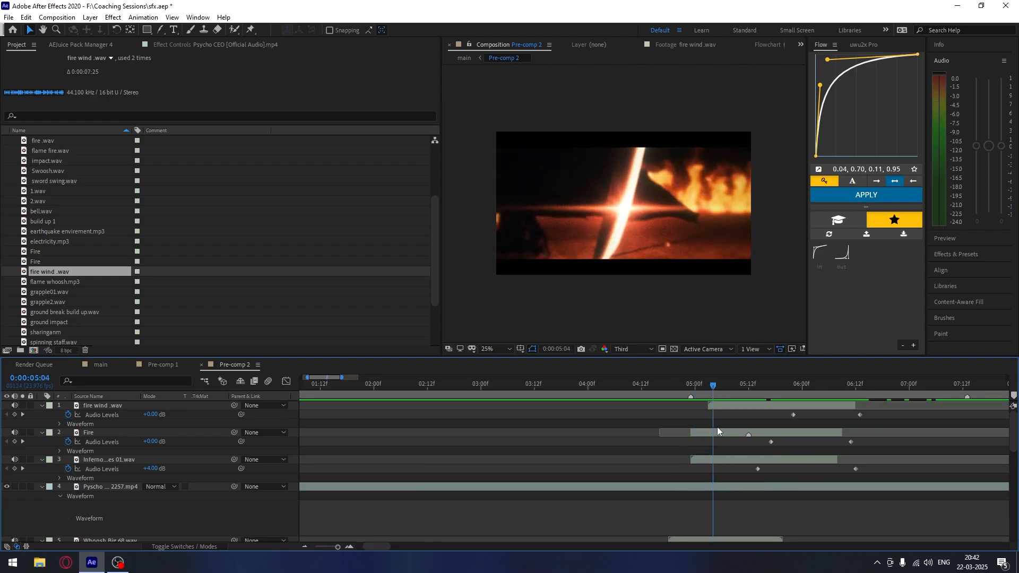
{"action": "left_click", "coordinate": [722, 461]}
{"action": "key", "text": "ctrl+v"}
{"action": "key", "text": "Page_Up"}
{"action": "key", "text": "Page_Up"}
{"action": "key", "text": "Page_Up"}
{"action": "key", "text": "Page_Up"}
{"action": "left_click_drag", "start_coordinate": [711, 469], "coordinate": [697, 472]}
{"action": "key", "text": "space"}
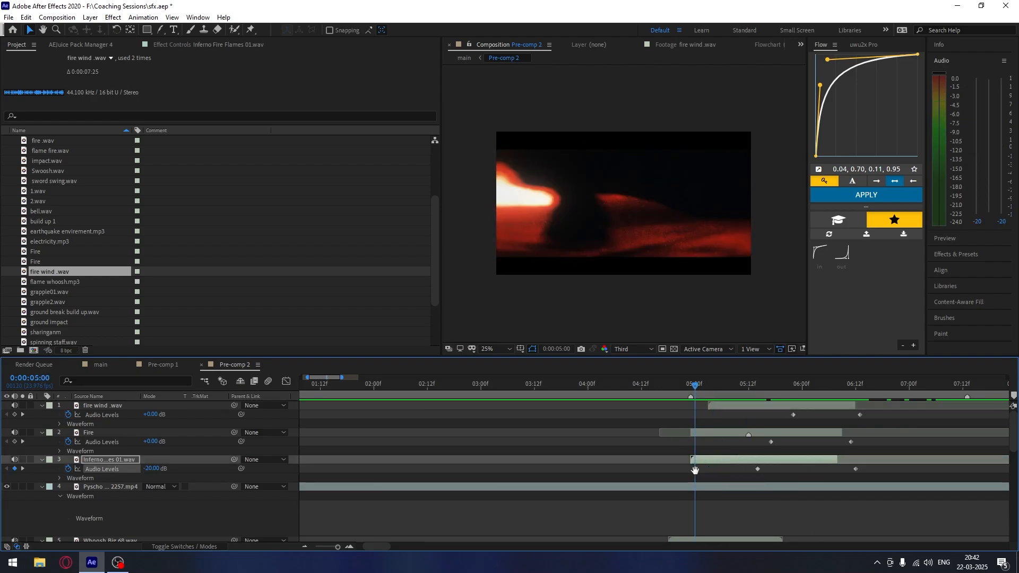
{"action": "left_click_drag", "start_coordinate": [695, 385], "coordinate": [673, 385]}
{"action": "key", "text": "space"}
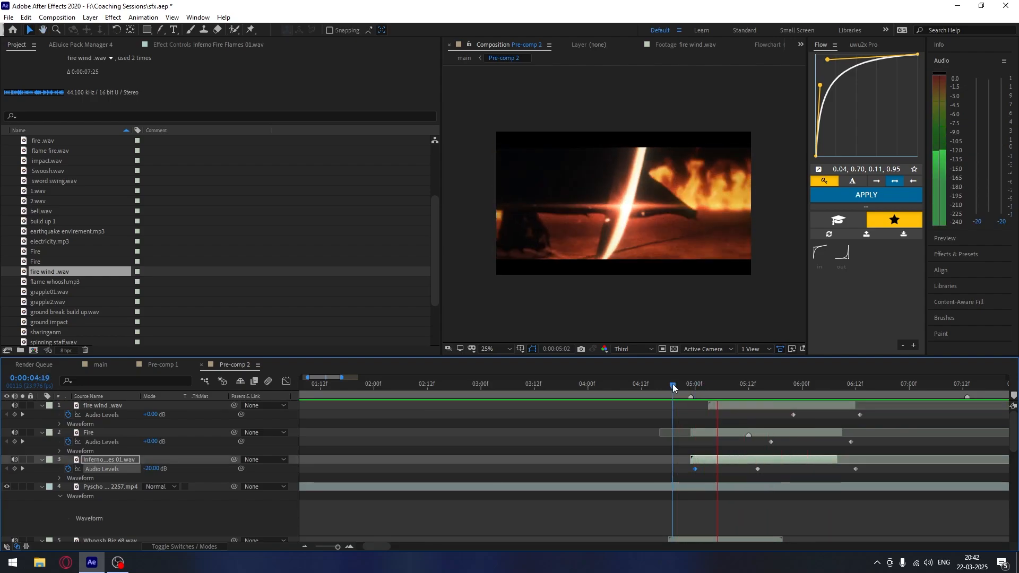